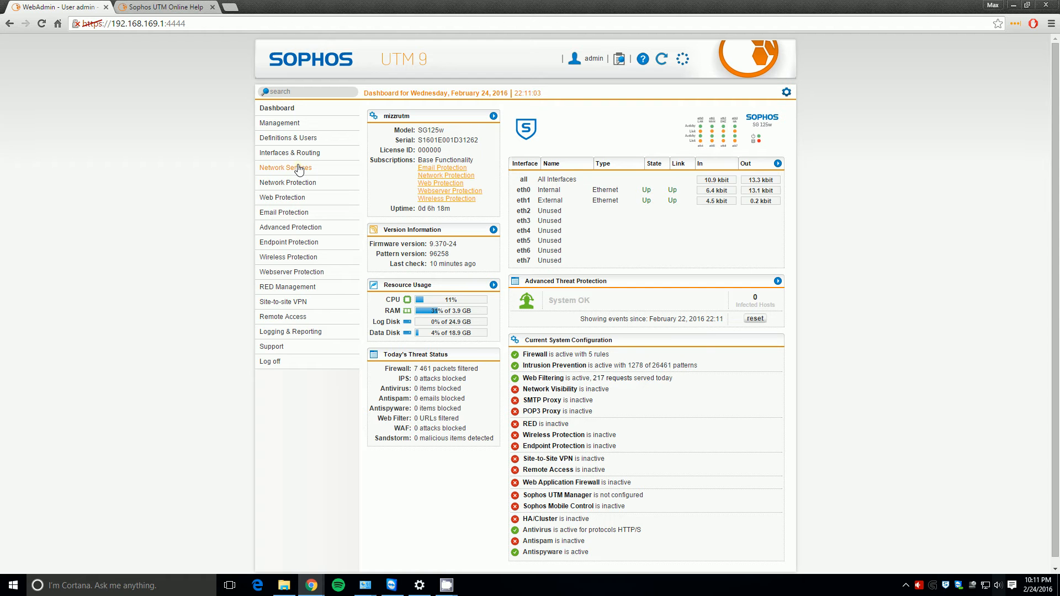
- Review the interface table and the Network Protection firewall rules, then go to Wireless Protection
left_click_drag(538, 180, 575, 199)
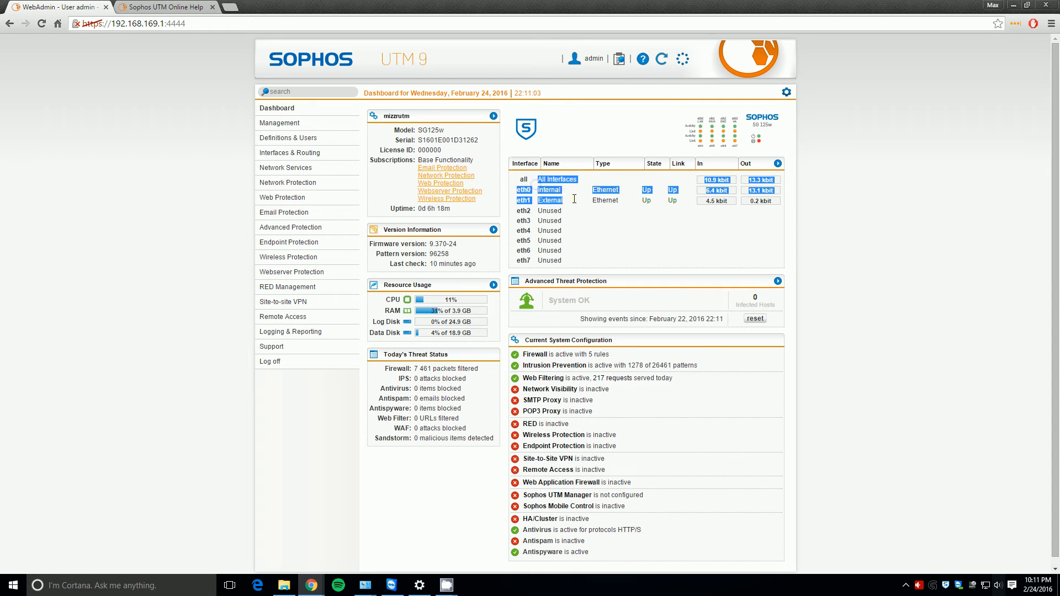
left_click(573, 199)
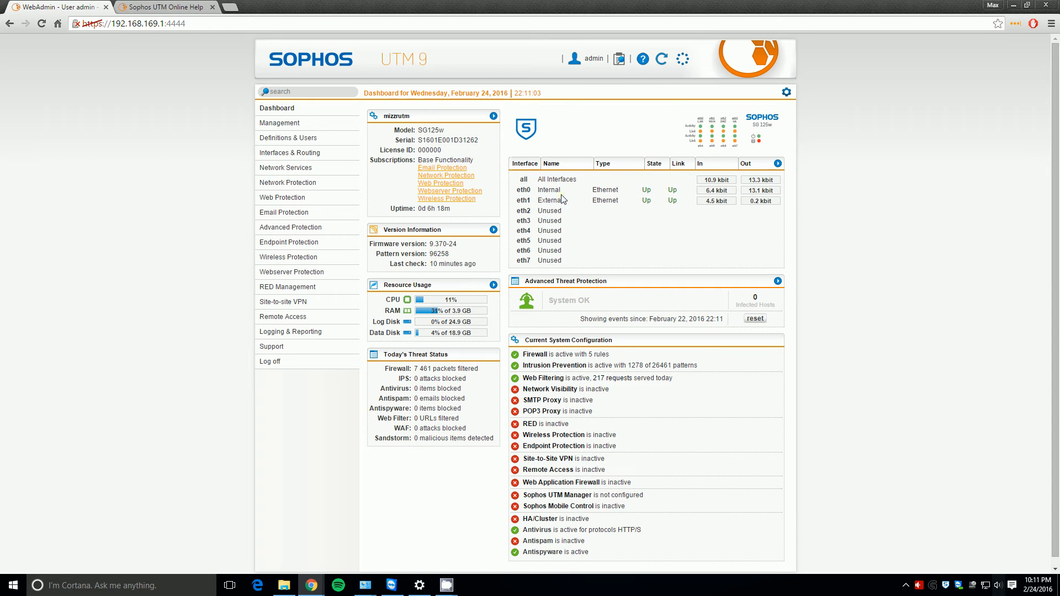
left_click(279, 183)
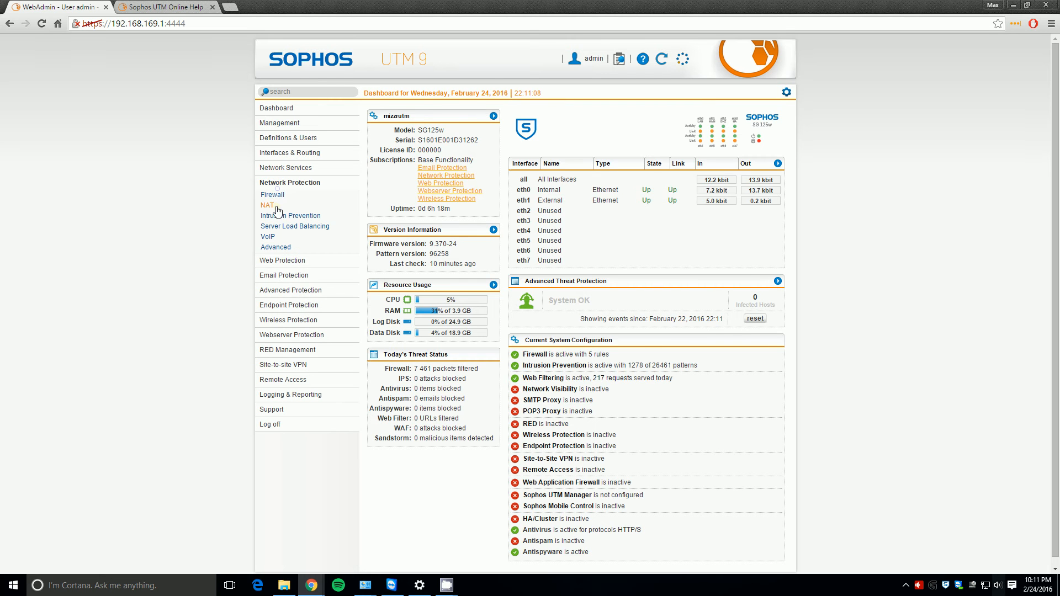
left_click(272, 195)
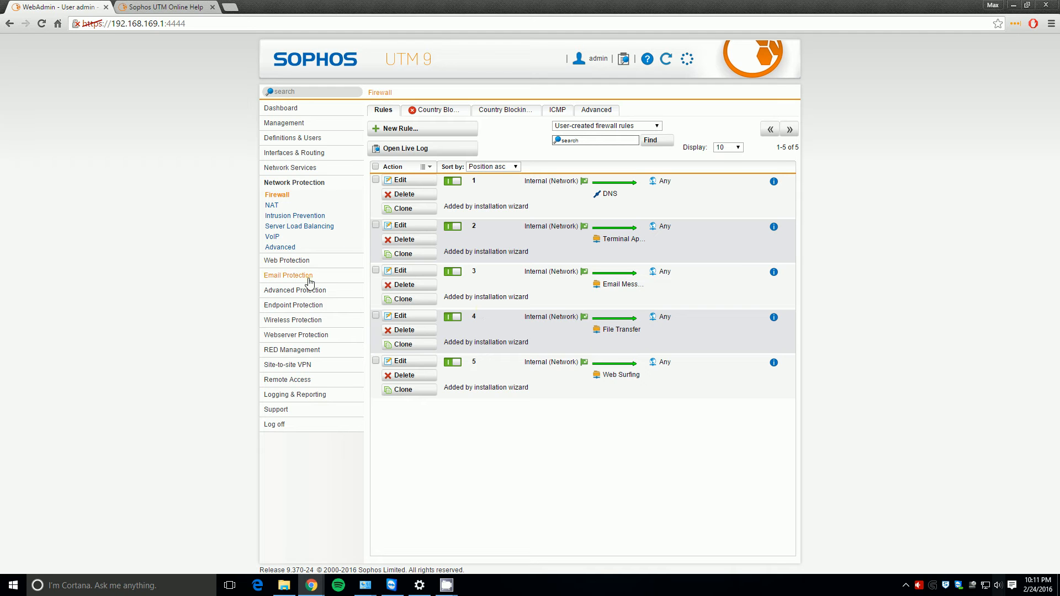
left_click(292, 320)
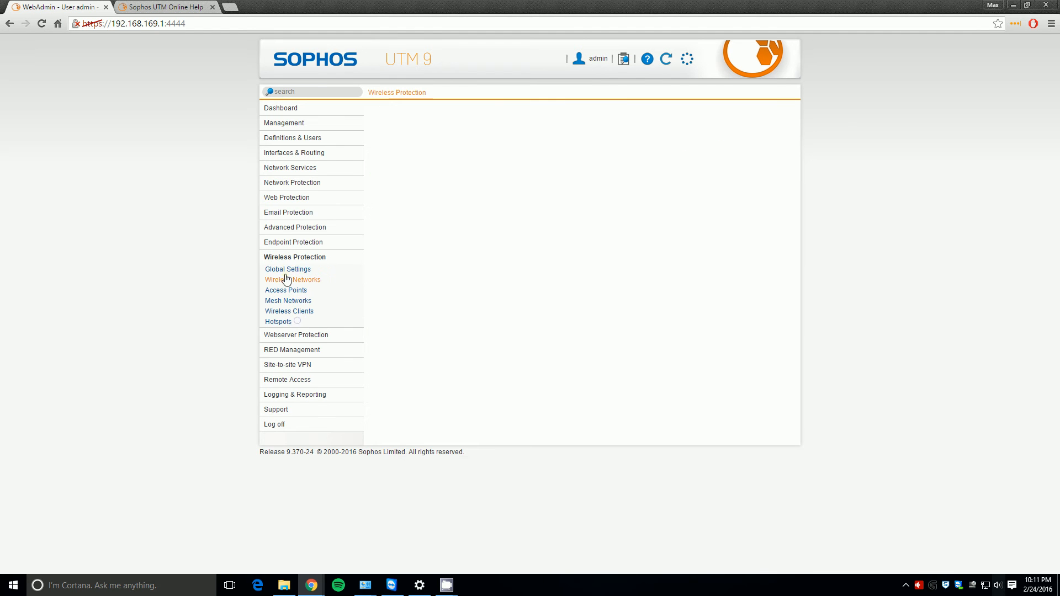
- Turn wireless protection on and add Internal to the allowed interfaces
left_click(766, 128)
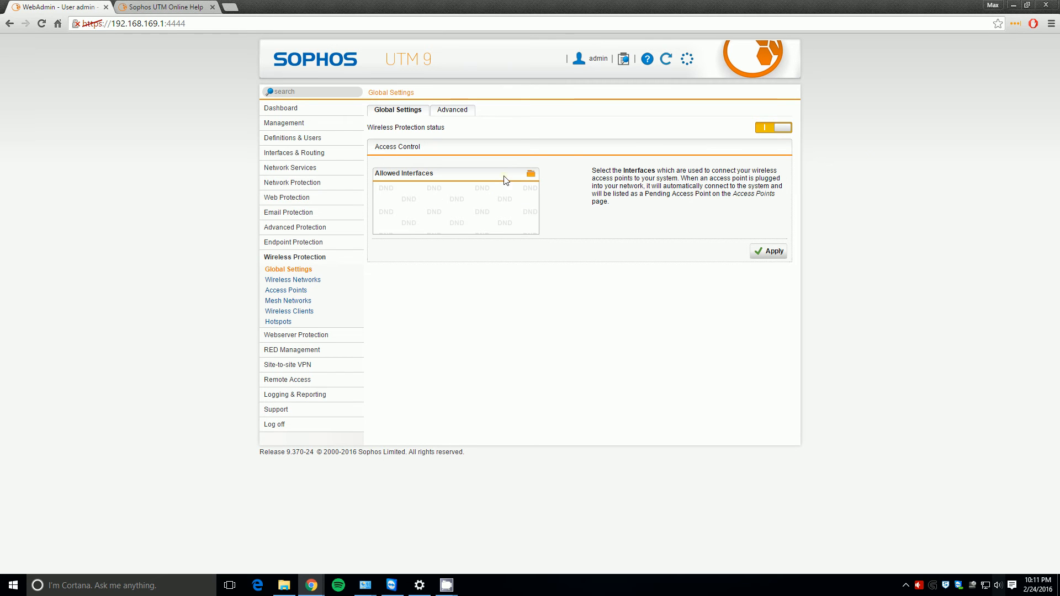
left_click(532, 175)
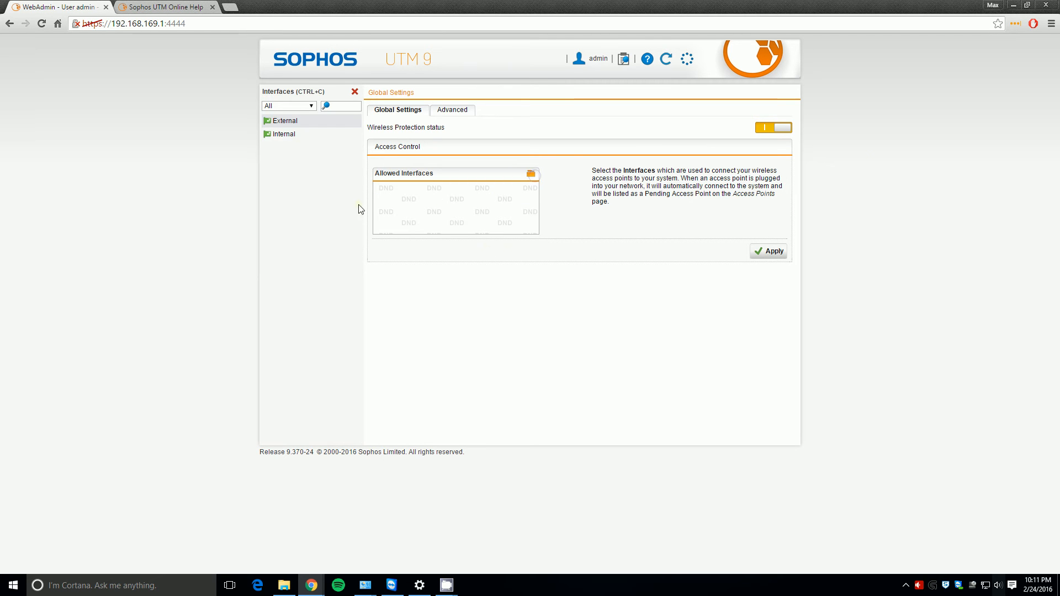
left_click_drag(284, 134, 434, 193)
left_click(769, 251)
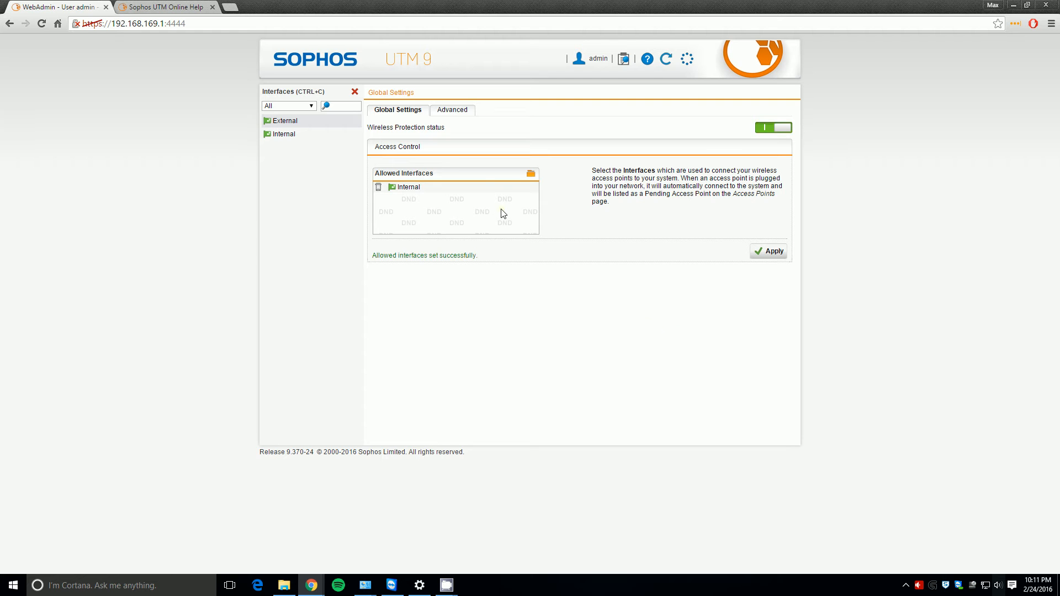
left_click(356, 94)
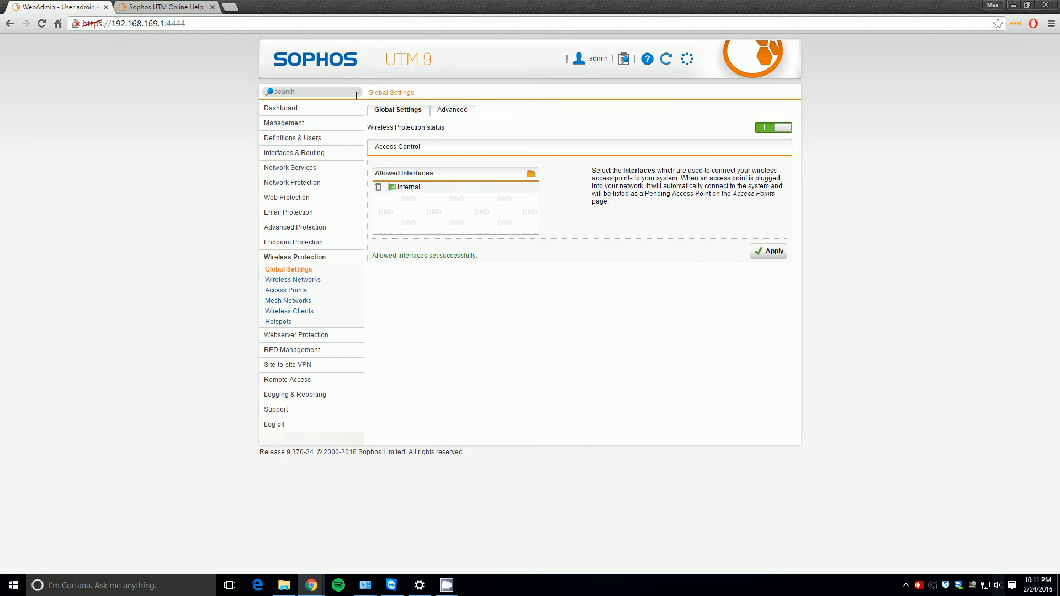
left_click(298, 281)
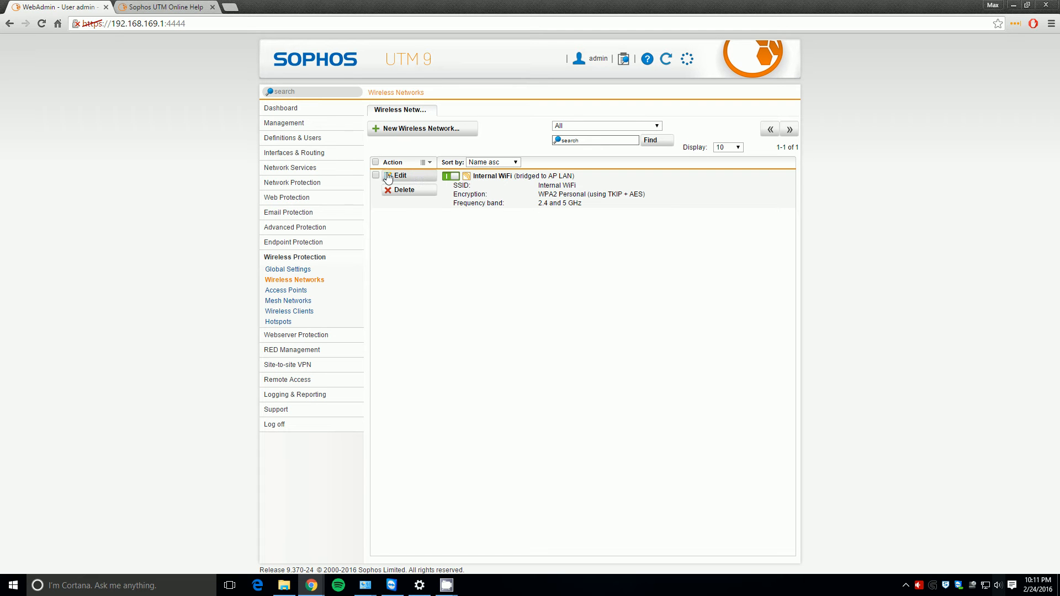
- Delete the existing Internal WiFi wireless network
left_click(402, 190)
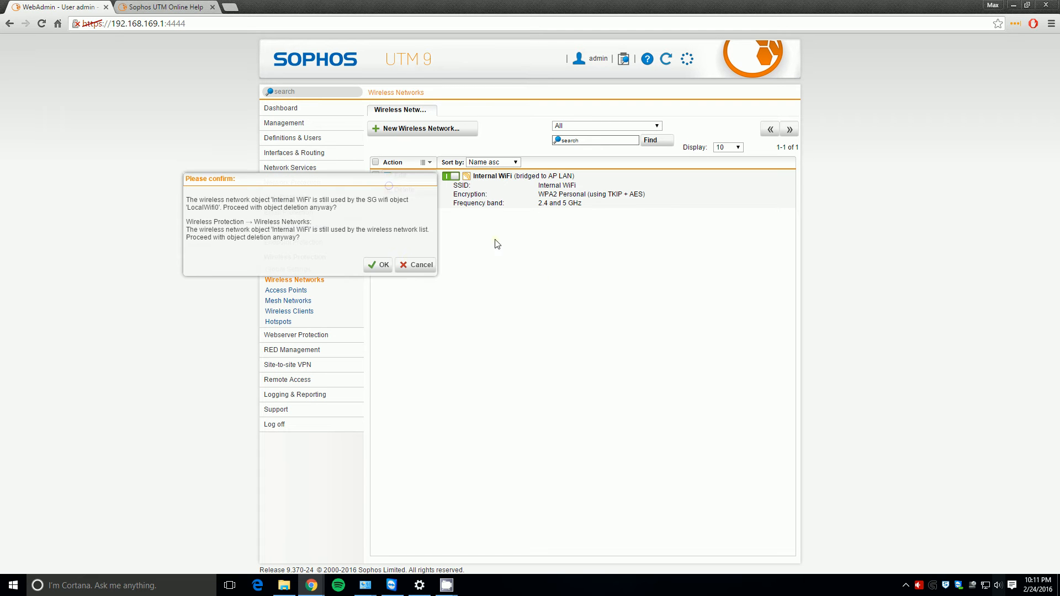
left_click(407, 267)
left_click(402, 190)
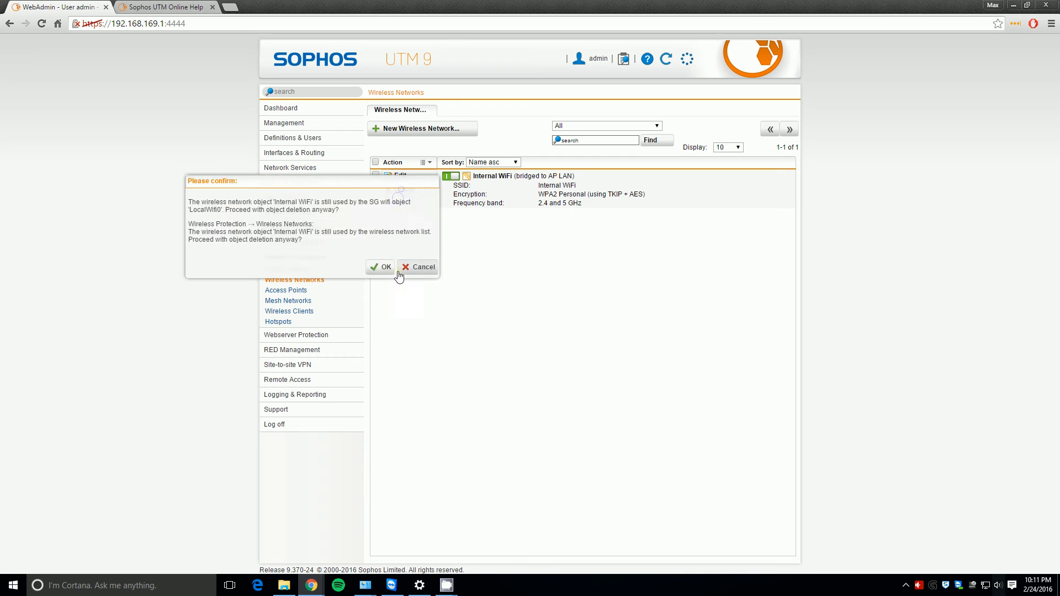
left_click(390, 267)
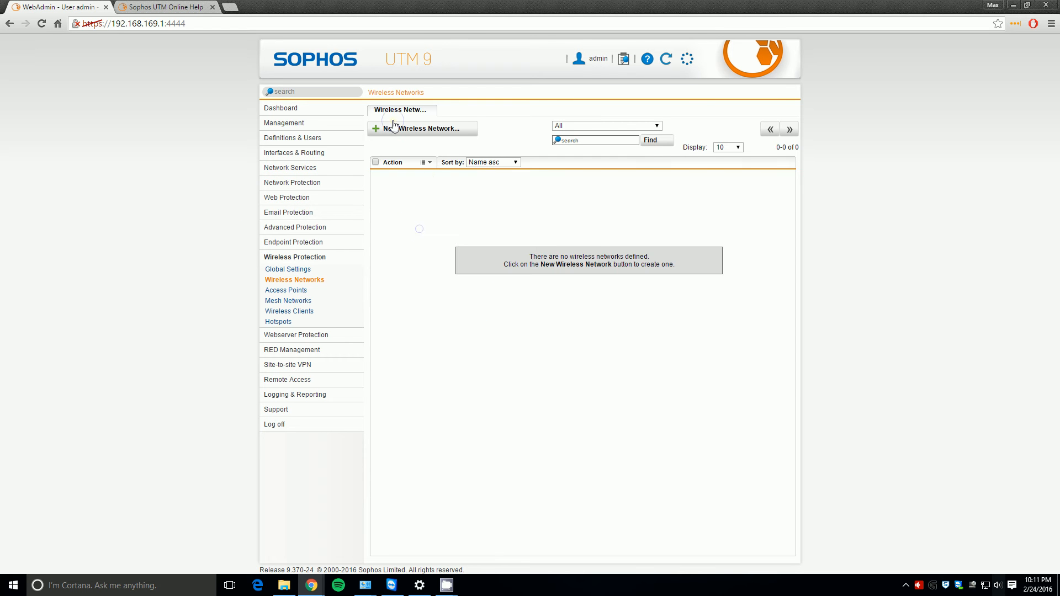
- Create a new wireless network named Internal WiFi with the same SSID and a passphrase
left_click(422, 130)
type("Internal WiFi")
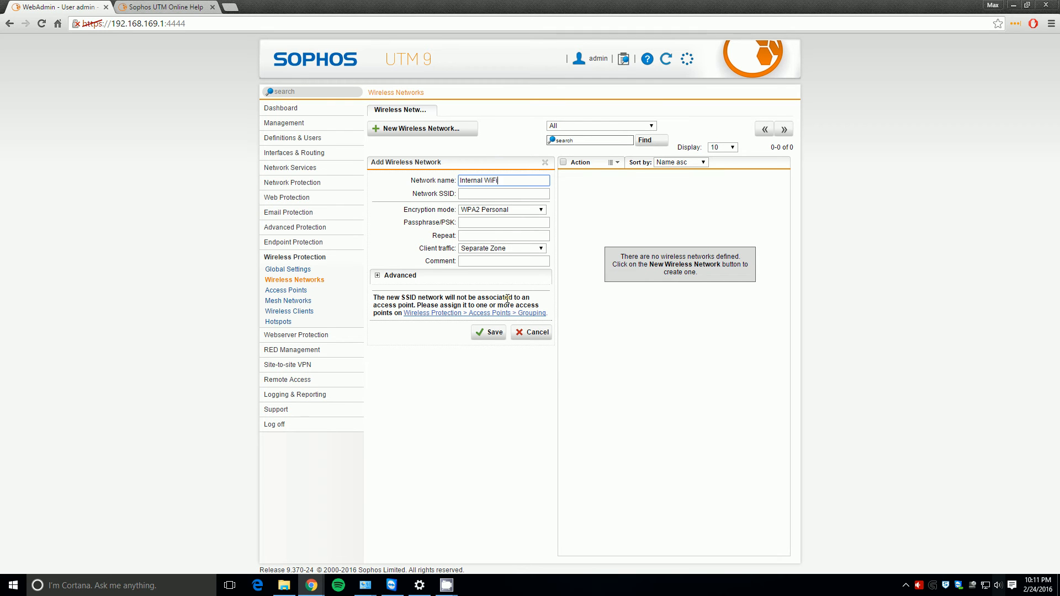
key("Tab")
key("shift+Tab")
key("ctrl+c")
key("Tab")
key("ctrl+v")
key("Tab")
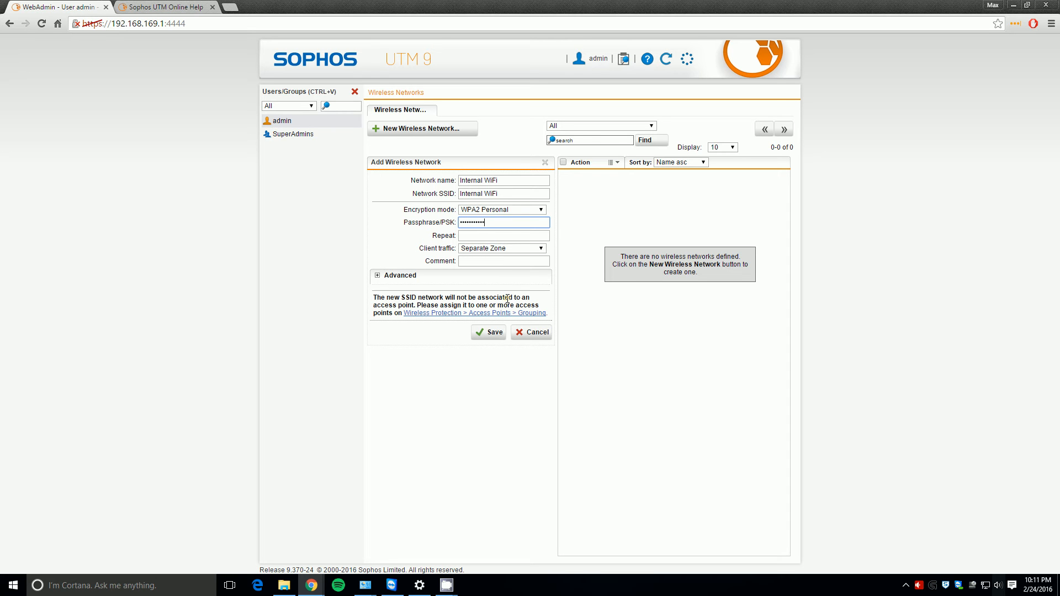
key("Tab")
type("pas")
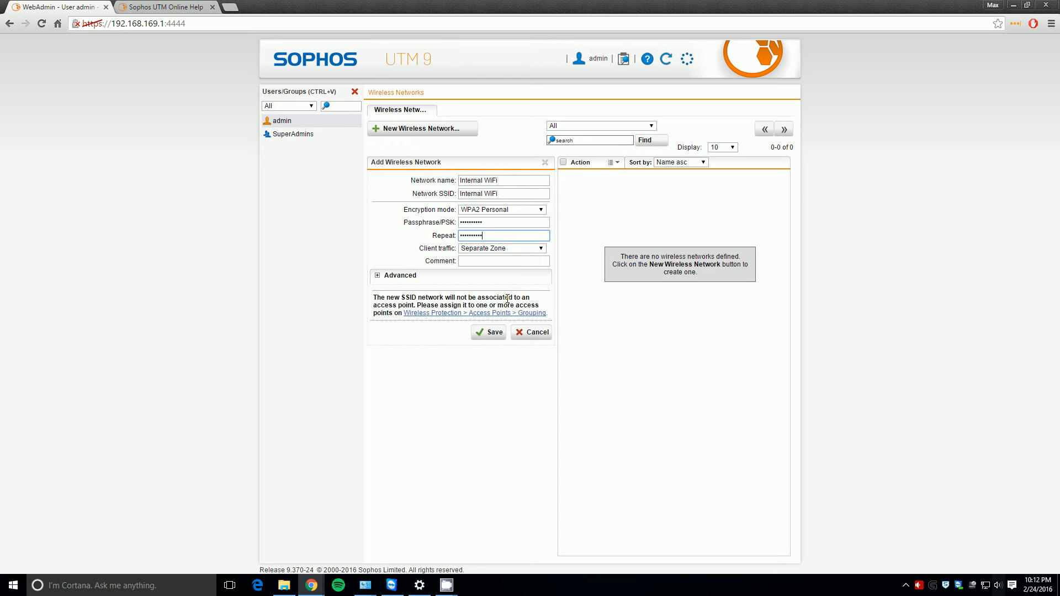
- Bridge its client traffic to AP LAN, use TKIP&AES encryption, and save it
left_click(480, 250)
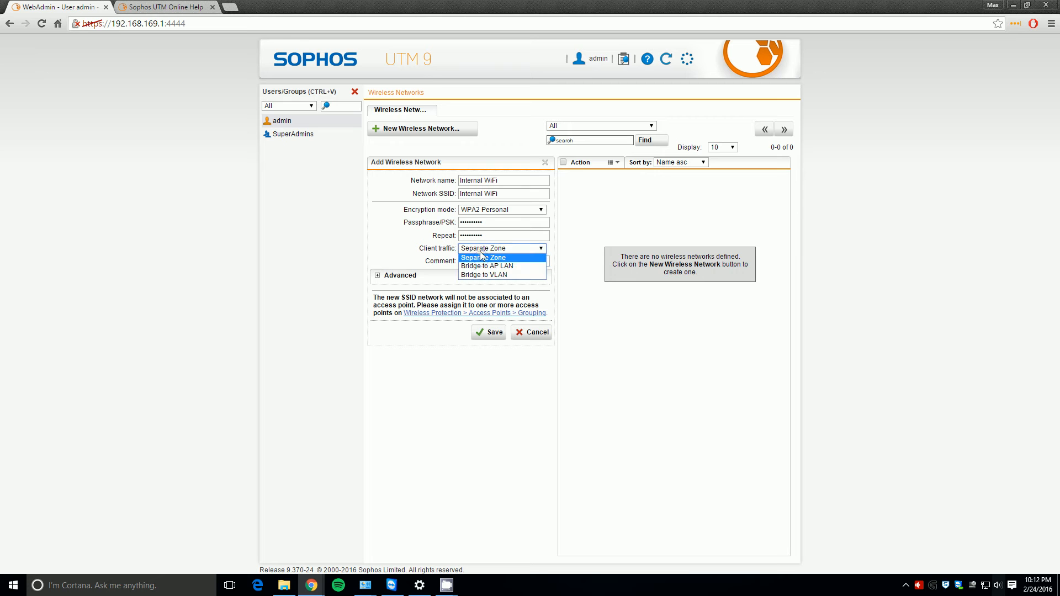
left_click(511, 268)
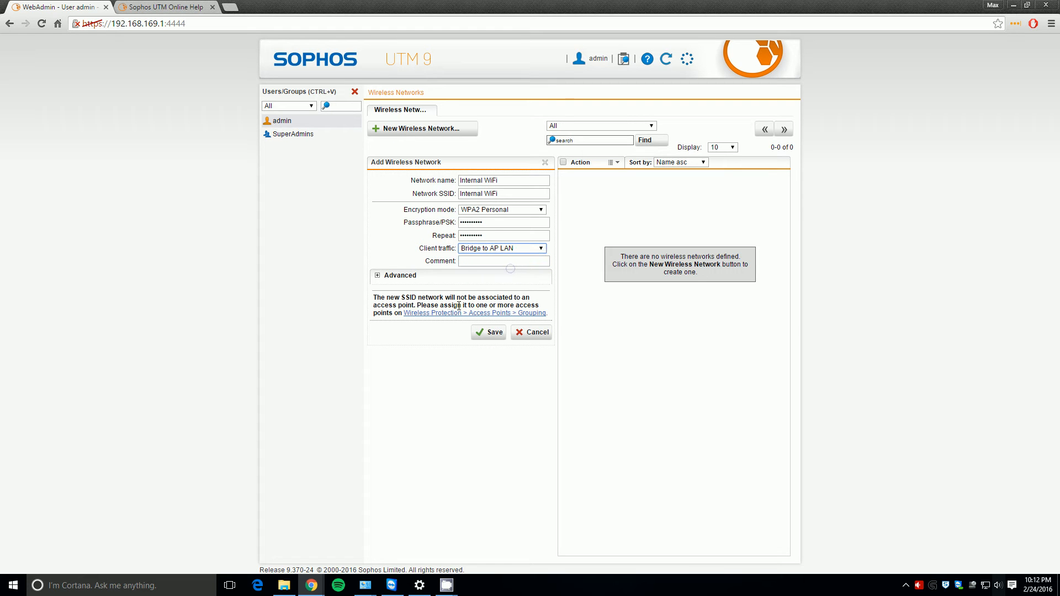
left_click(397, 278)
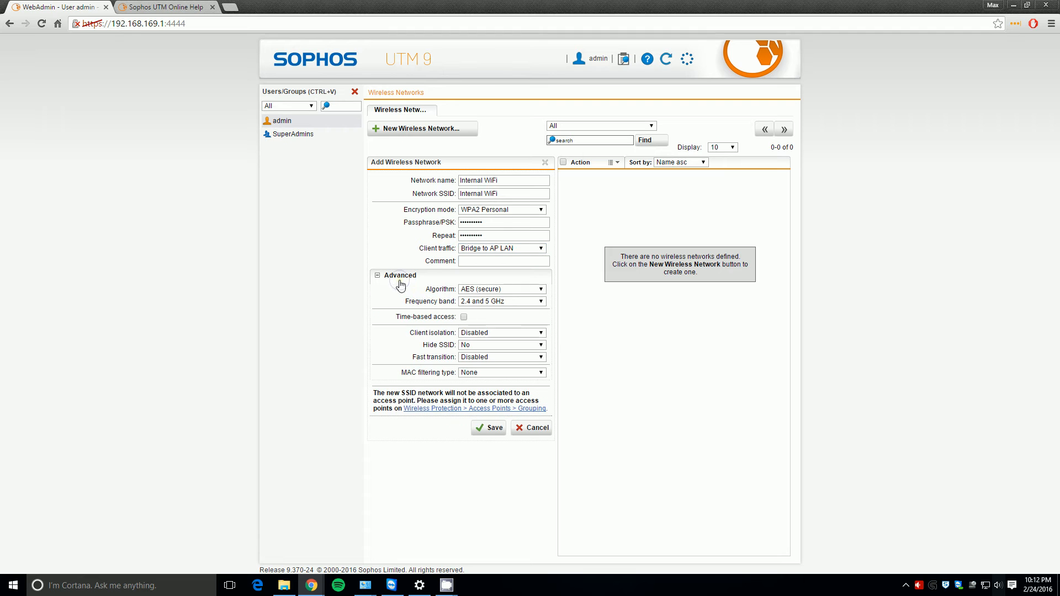
left_click(486, 290)
left_click(481, 308)
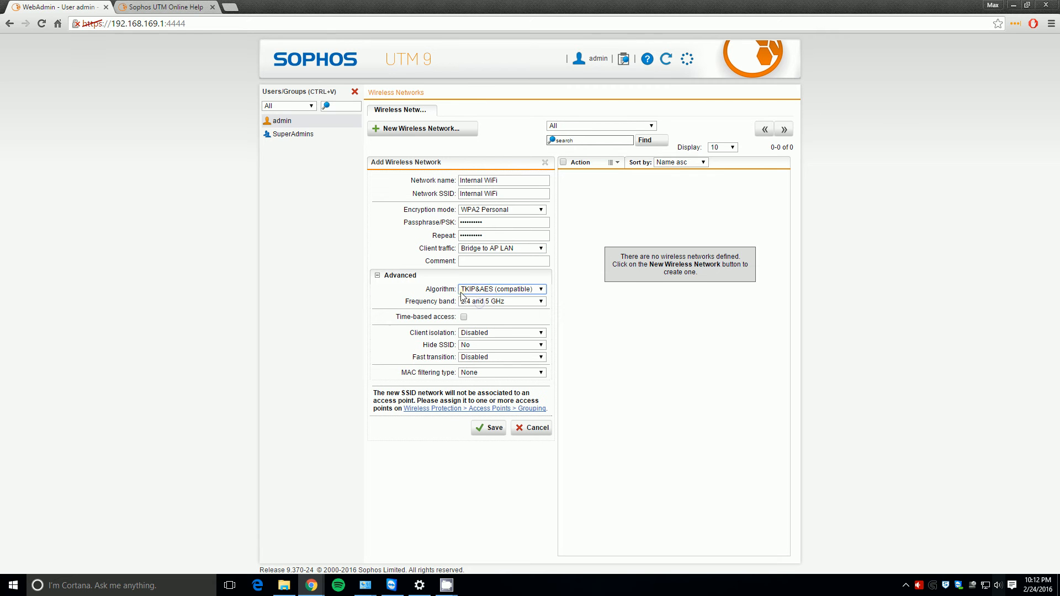
left_click(489, 428)
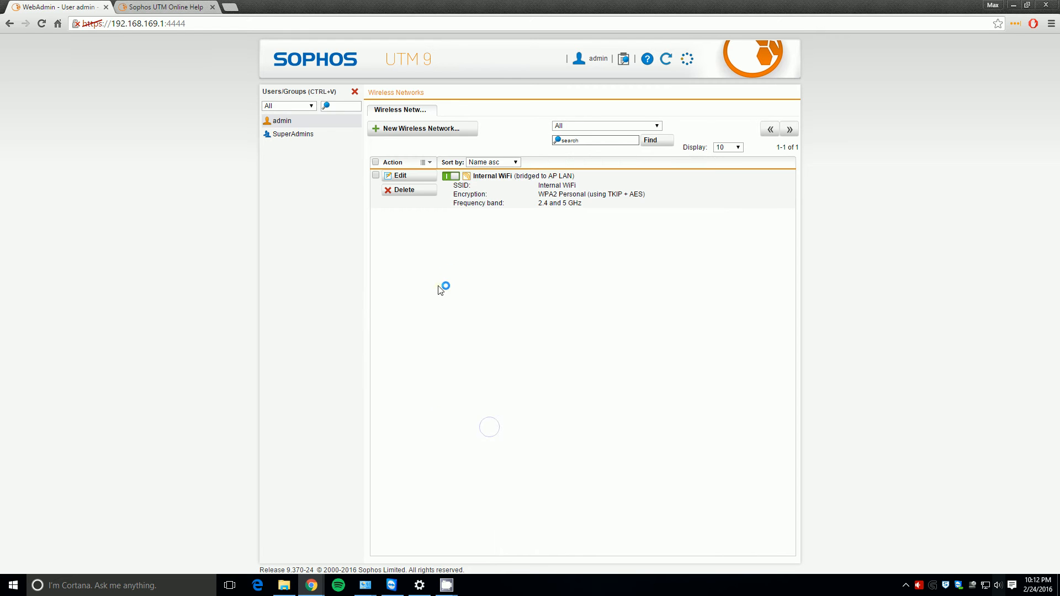
left_click(354, 91)
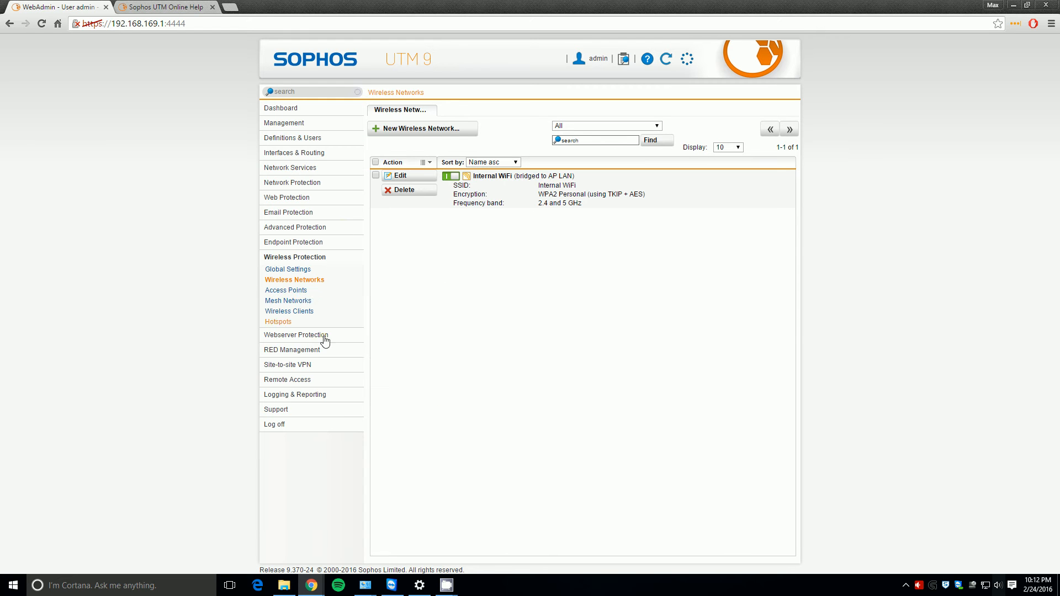
- Enable Internal WiFi on the LocalWifi0 access point and save the assignment
left_click(298, 290)
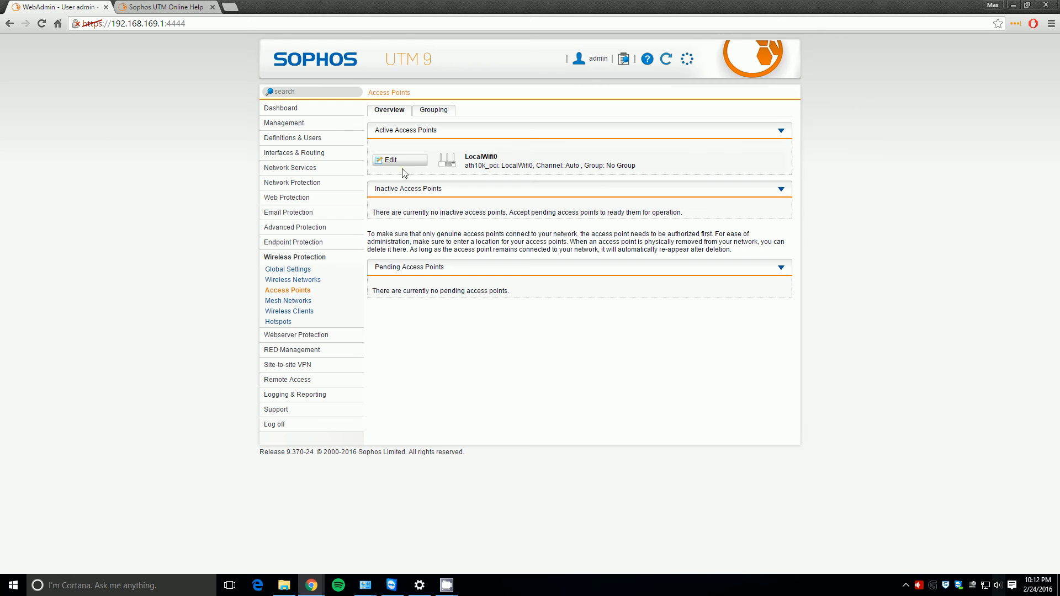
left_click(403, 162)
left_click(480, 194)
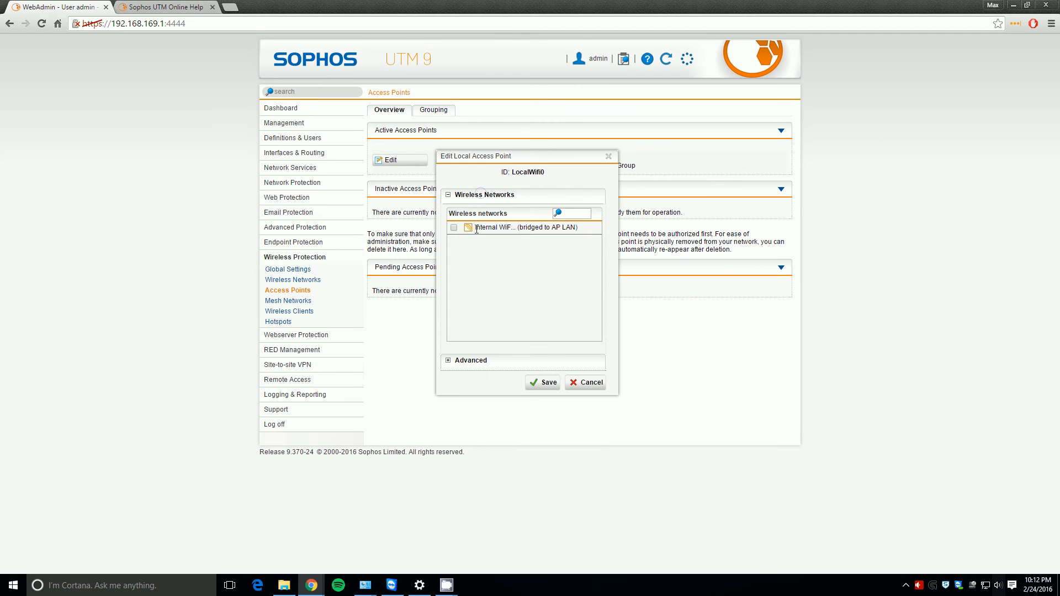
left_click(454, 228)
left_click(537, 393)
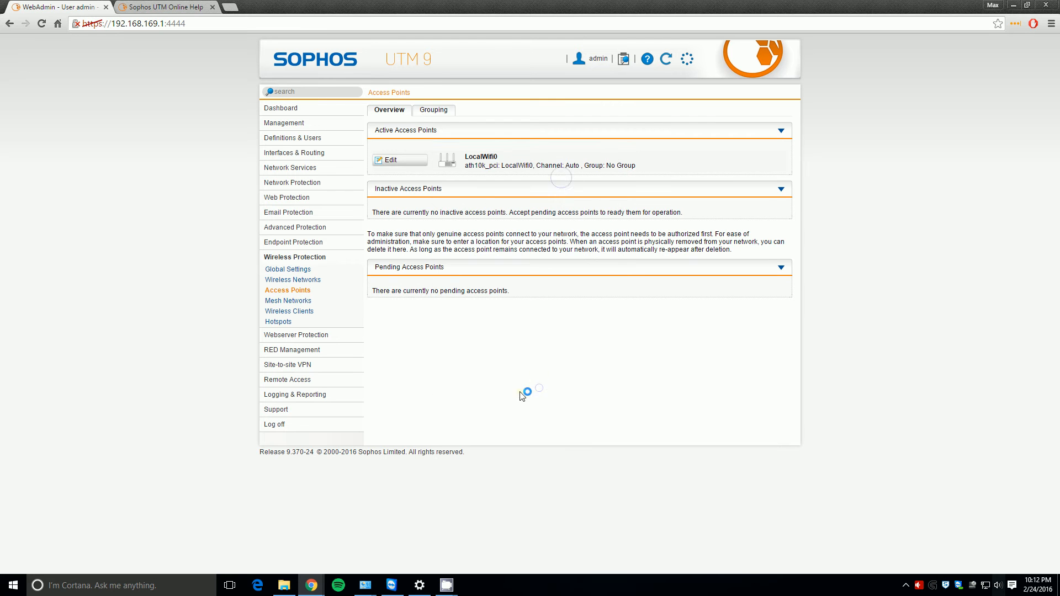
left_click(313, 153)
left_click(279, 165)
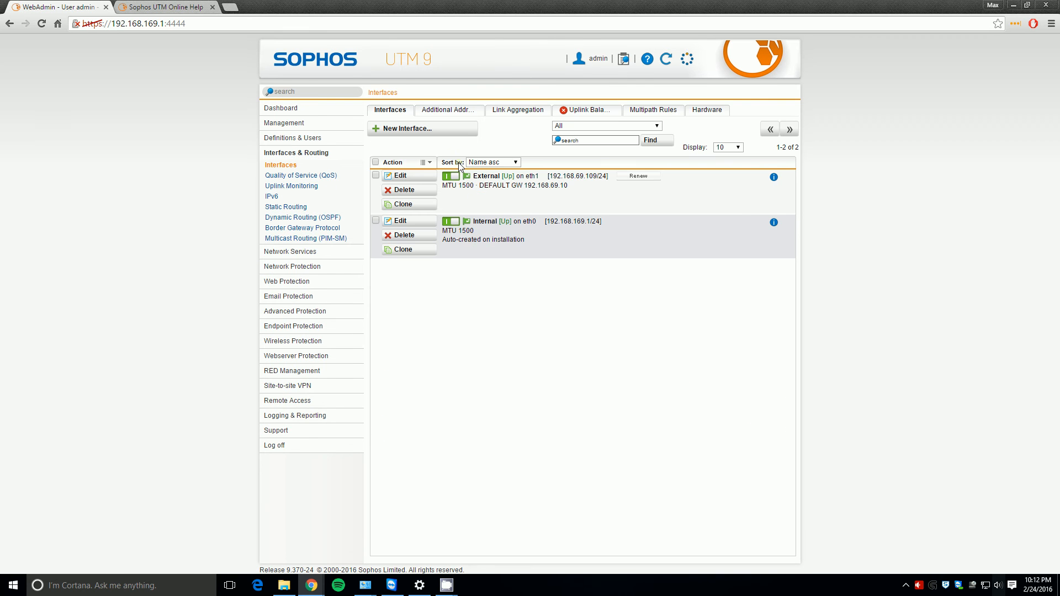
- Start a new Ethernet Bridge interface including Internal WiFi, then discard that form
left_click(433, 132)
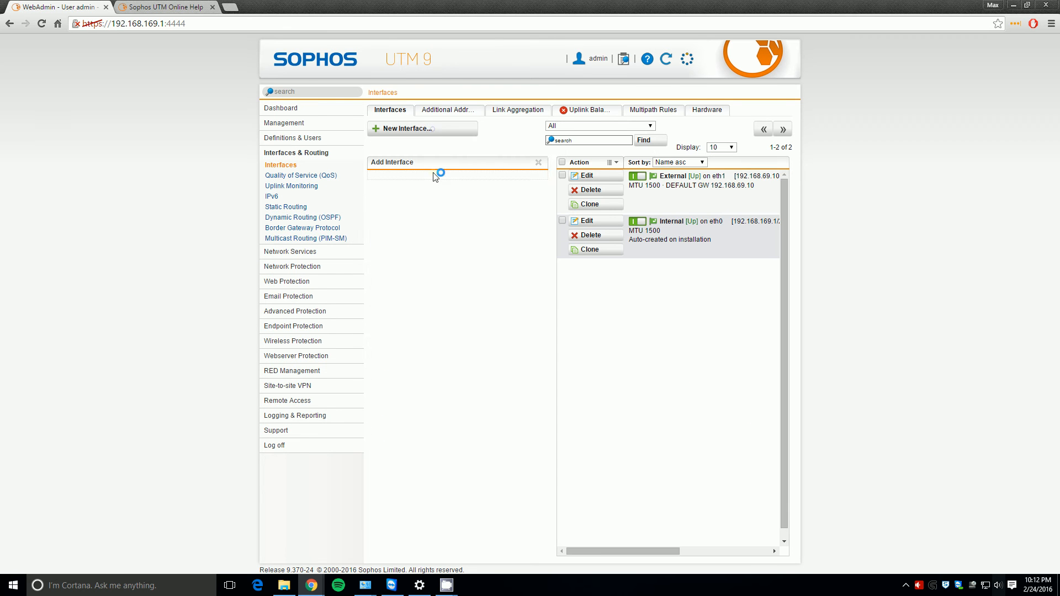
left_click(479, 197)
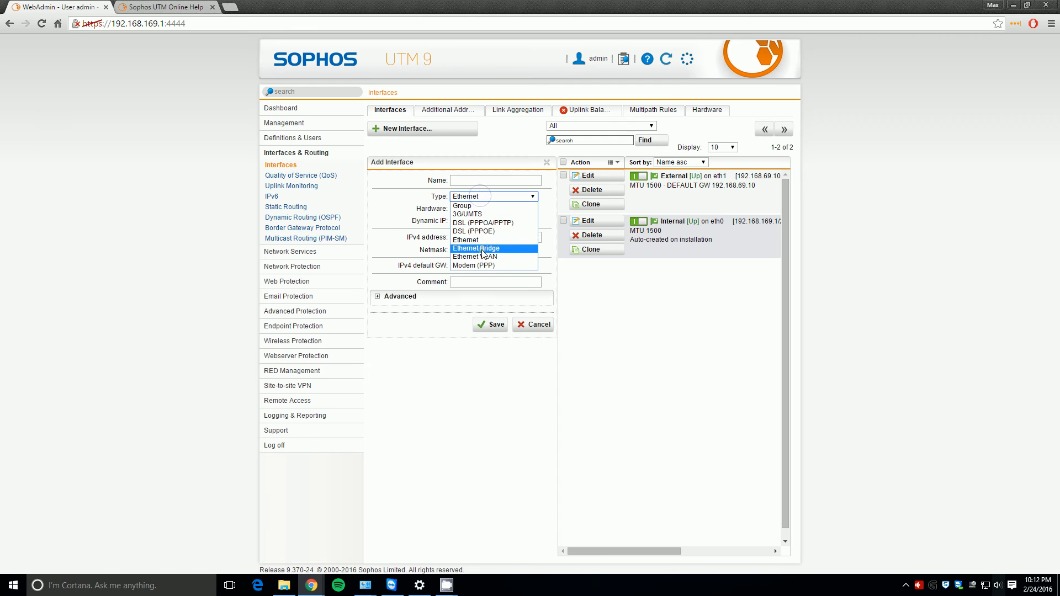
left_click(476, 248)
left_click(389, 222)
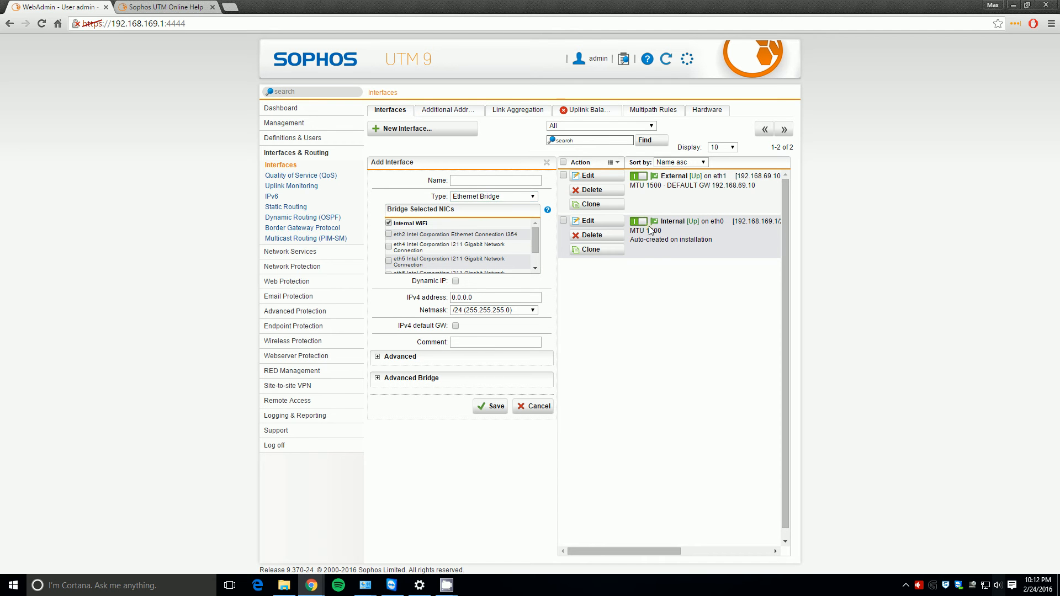
left_click(547, 162)
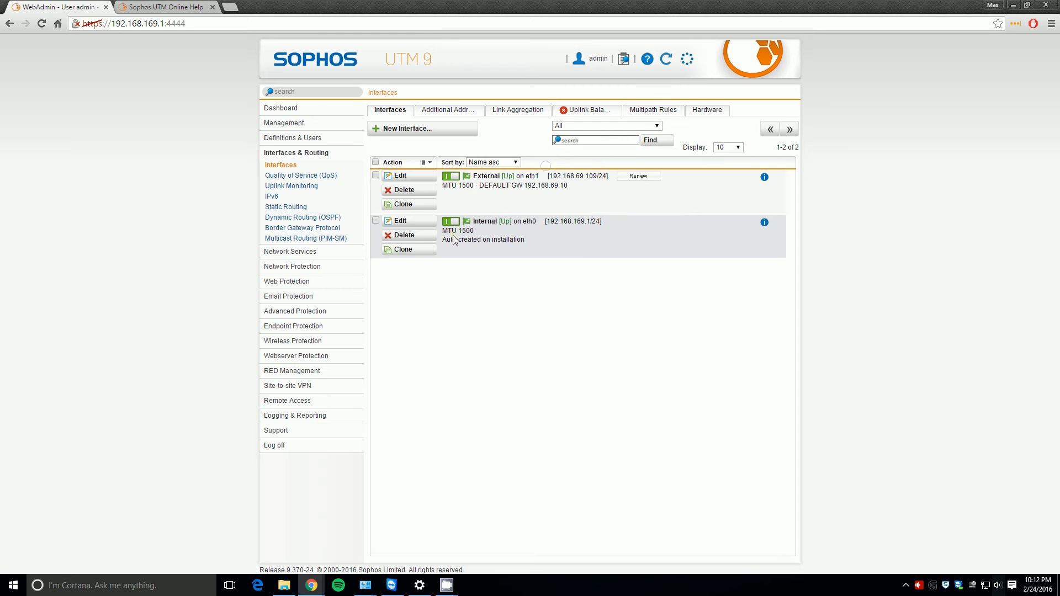
- Change the Internal interface to an Ethernet Bridge including Internal WiFi and save it
left_click(429, 221)
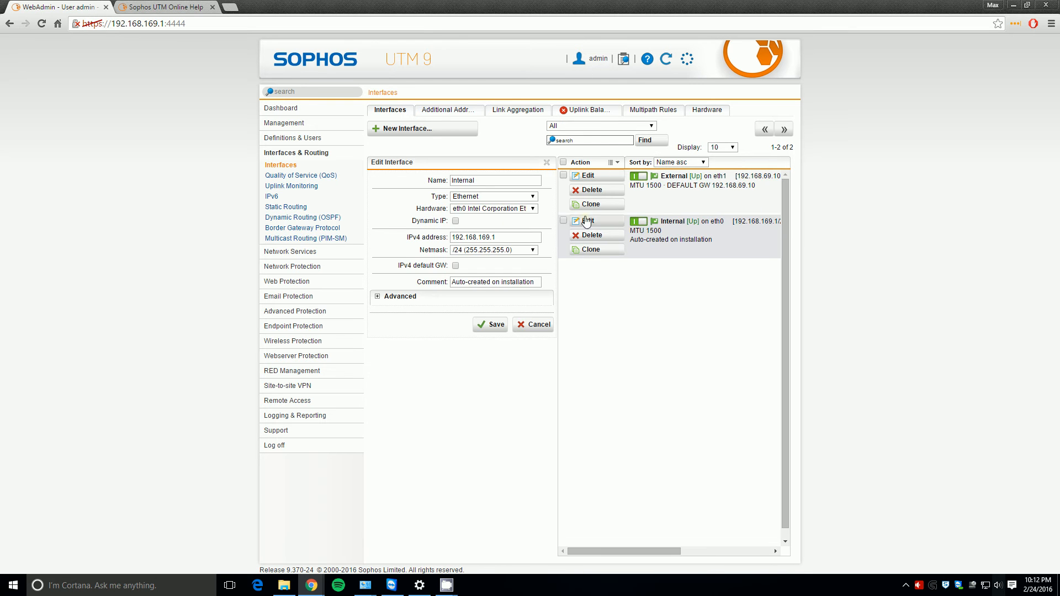
left_click(519, 196)
left_click(497, 240)
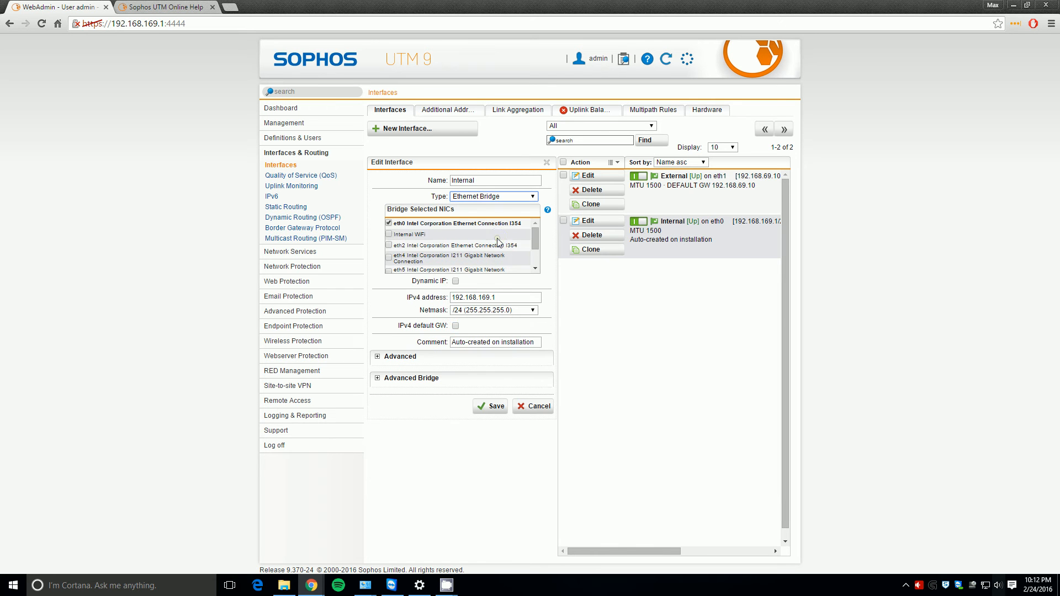
left_click(390, 235)
left_click(482, 401)
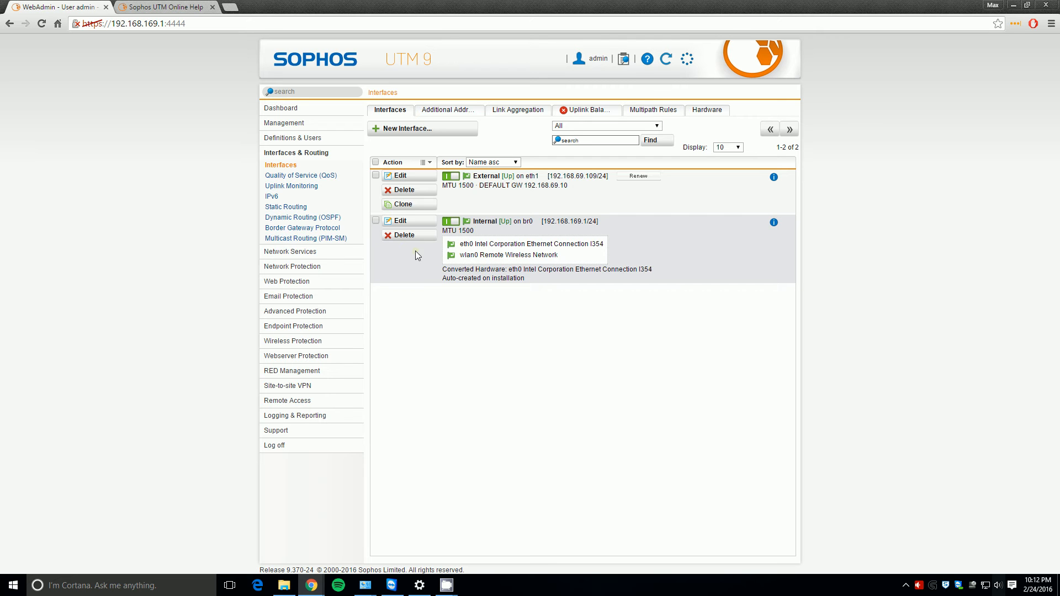
left_click(295, 253)
- Create a NAT masquerading rule for Internal (Network) going out via External
left_click(273, 213)
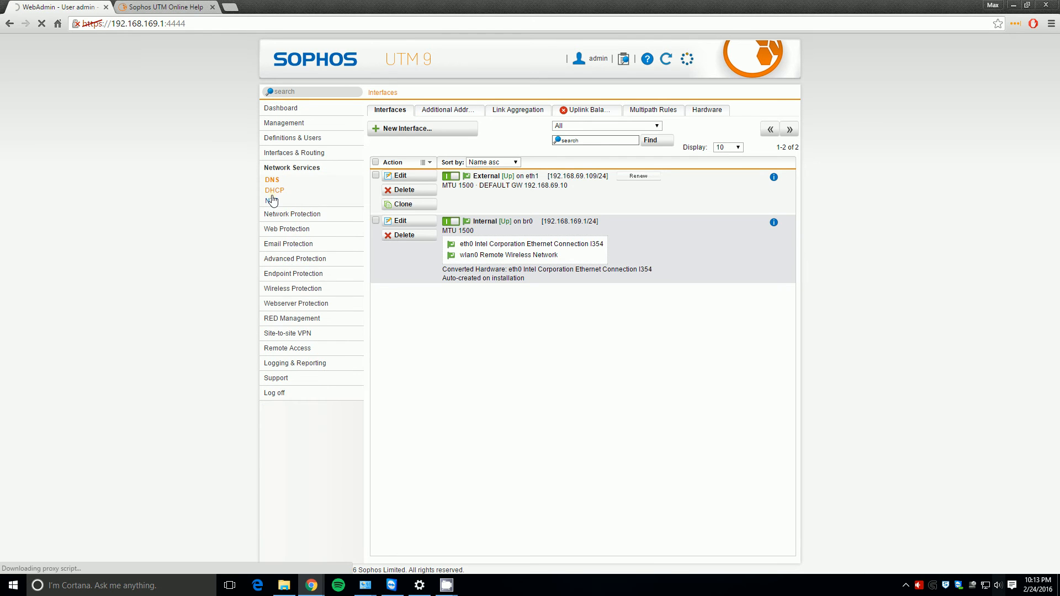
left_click(272, 205)
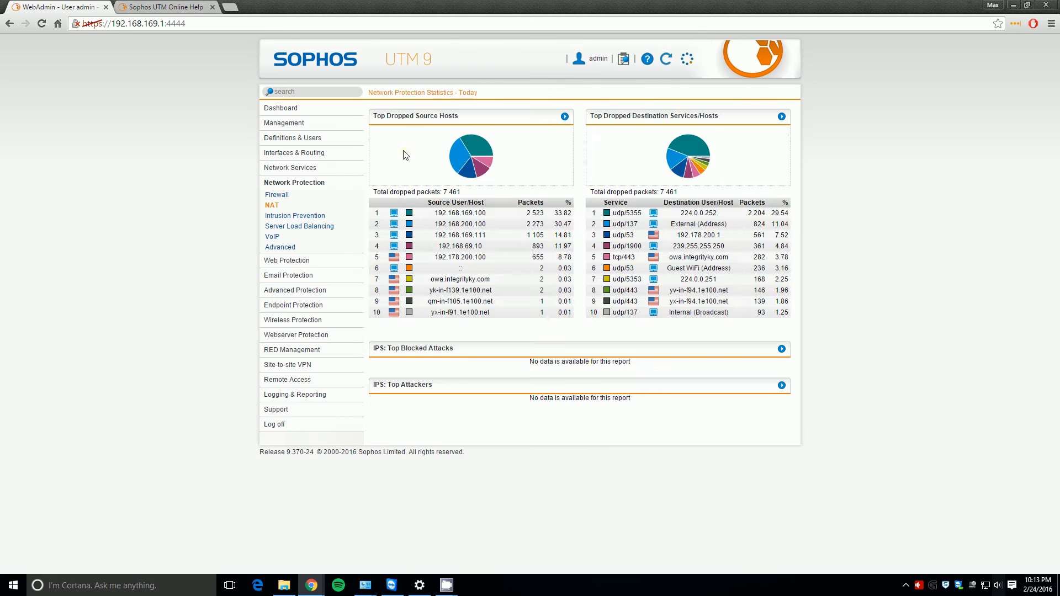
left_click(411, 130)
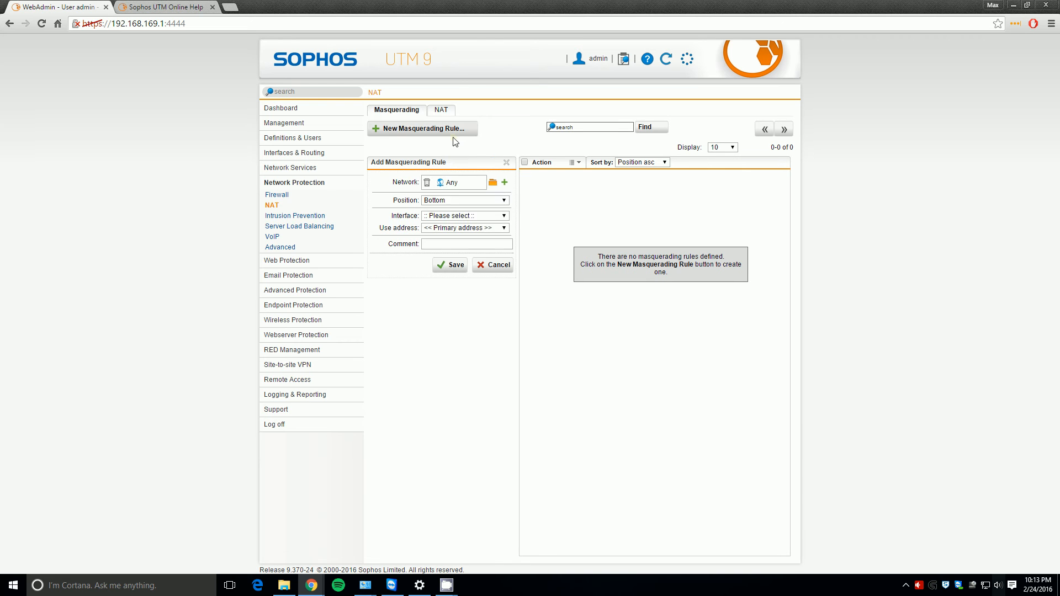
left_click(492, 184)
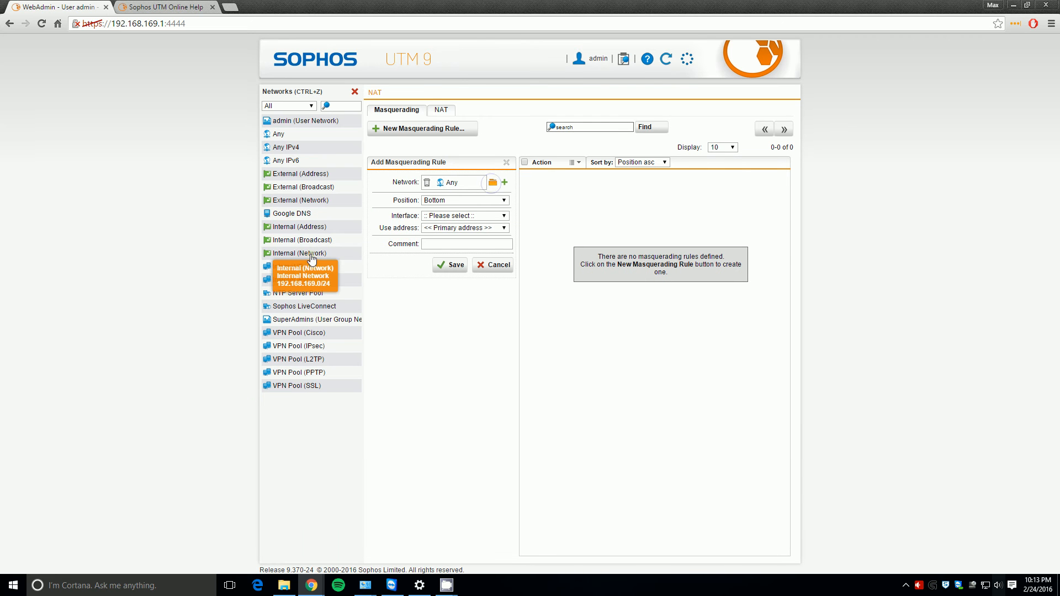
left_click_drag(300, 252, 469, 186)
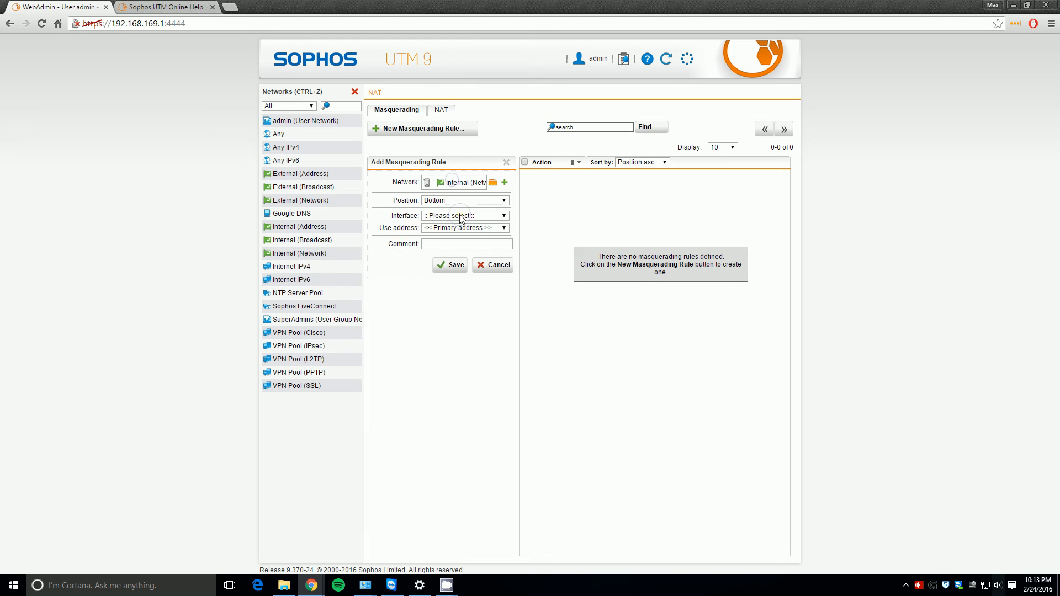
left_click(461, 215)
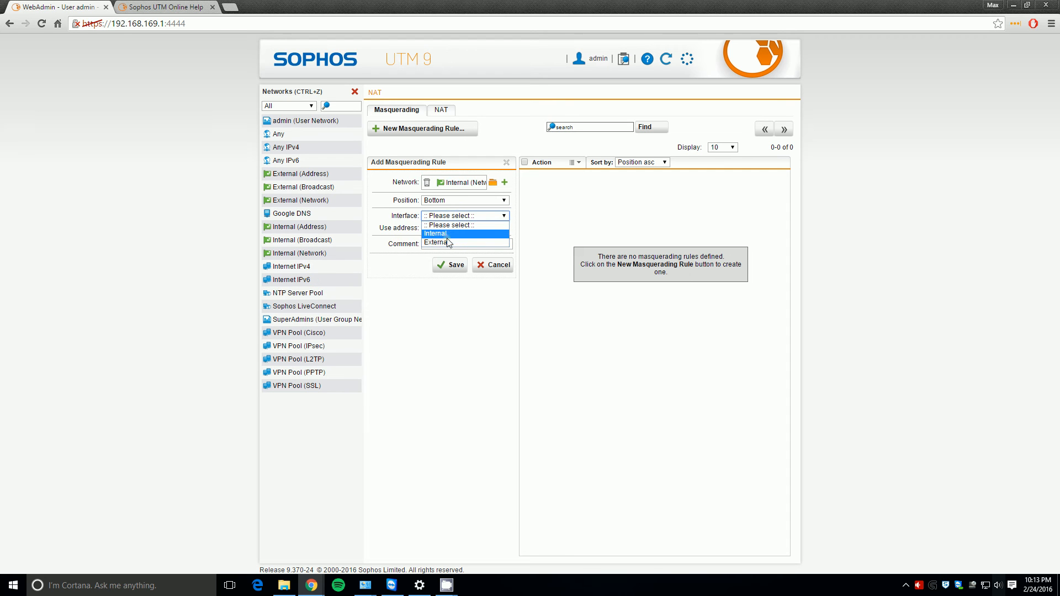
left_click(446, 242)
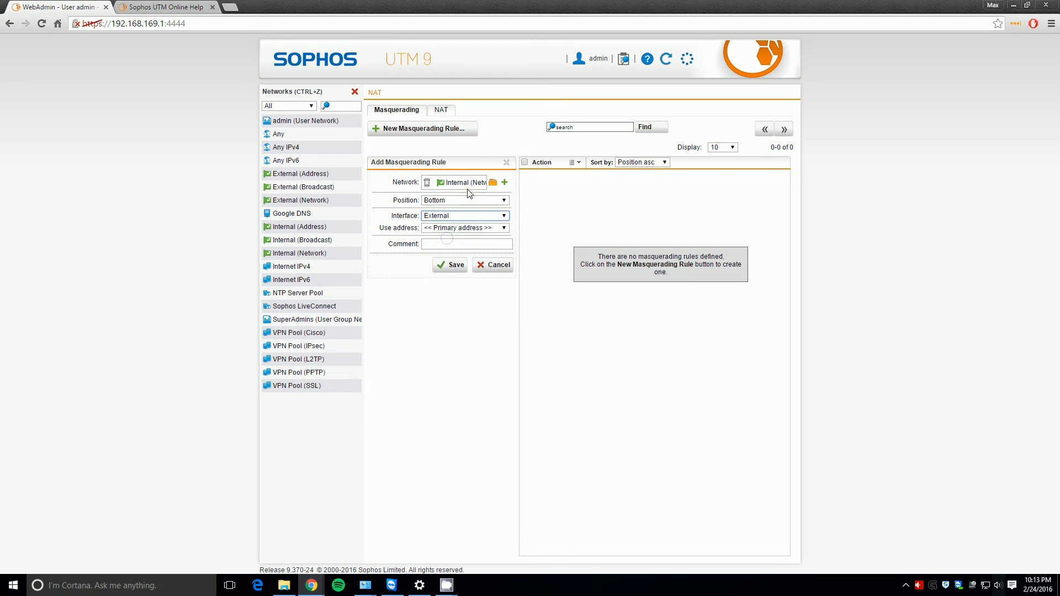
left_click(450, 265)
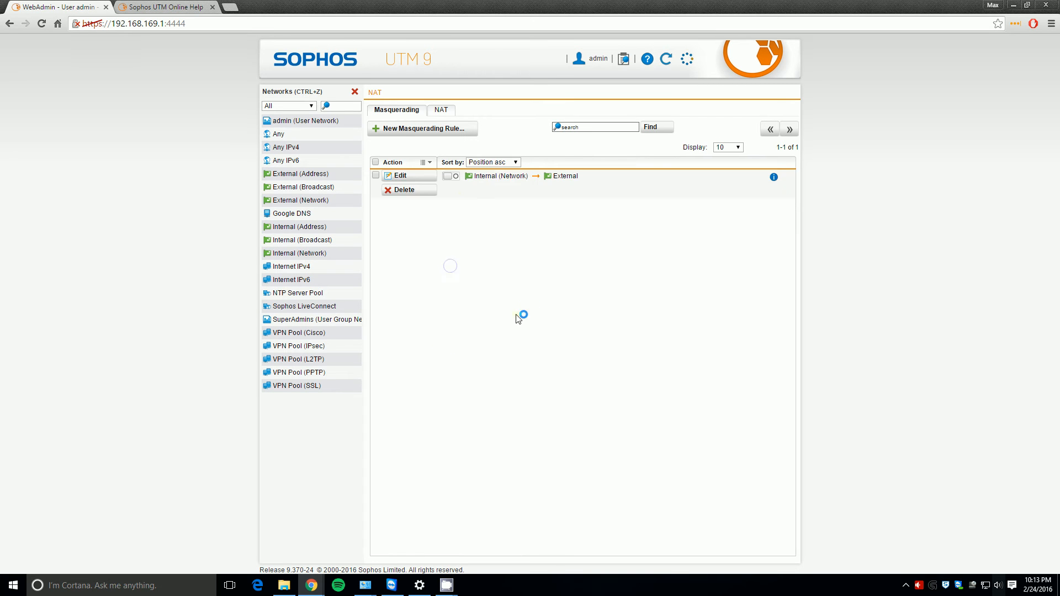
- Enable the Internal masquerading rule, then review the refreshed wireless status and global settings
left_click(451, 176)
left_click(356, 92)
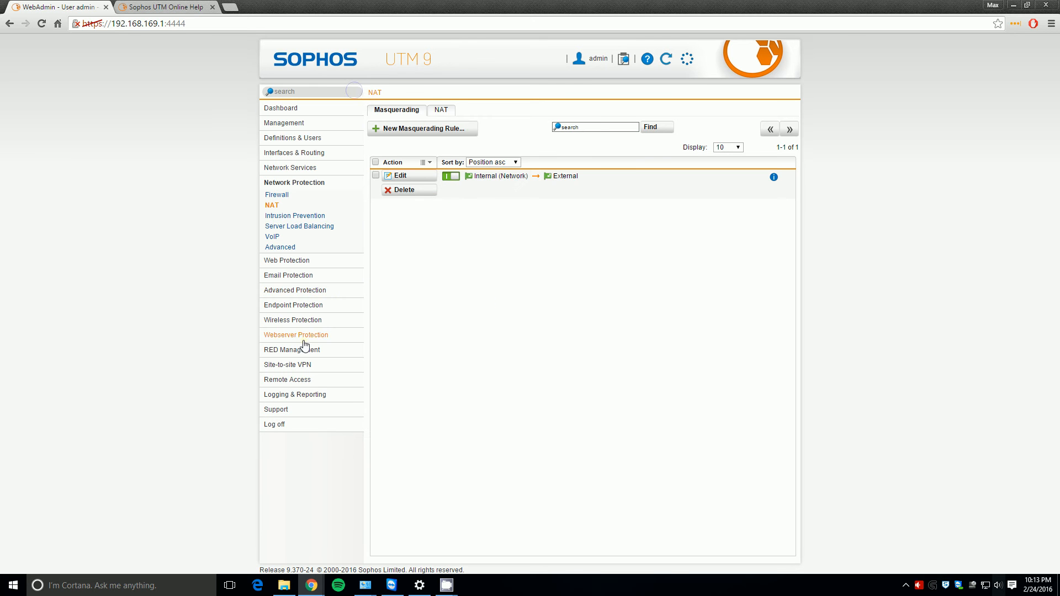
left_click(317, 325)
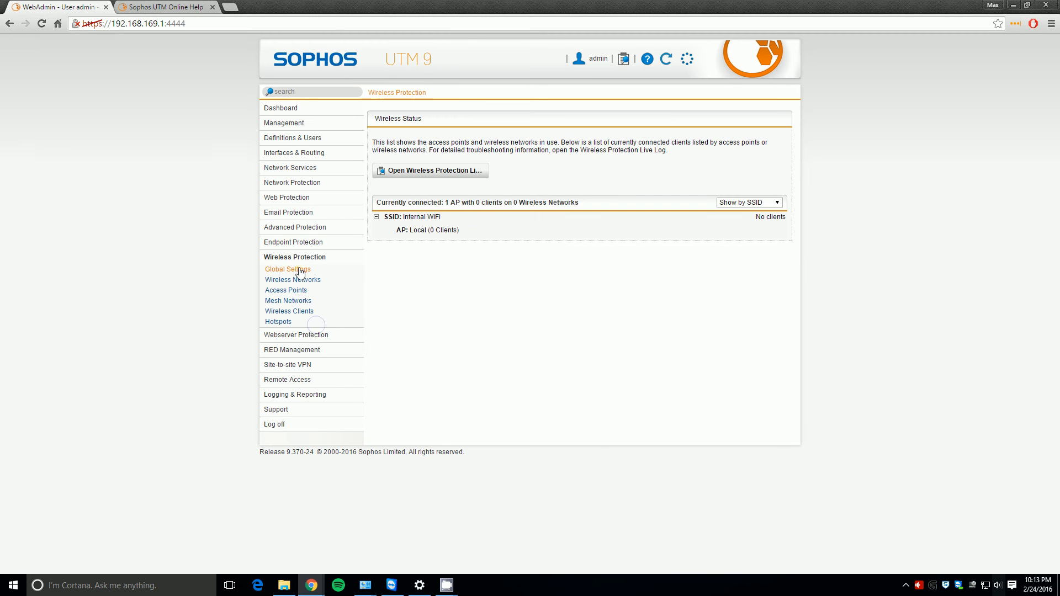
mouse_move(452, 228)
left_click(282, 259)
left_click(298, 269)
left_click(301, 257)
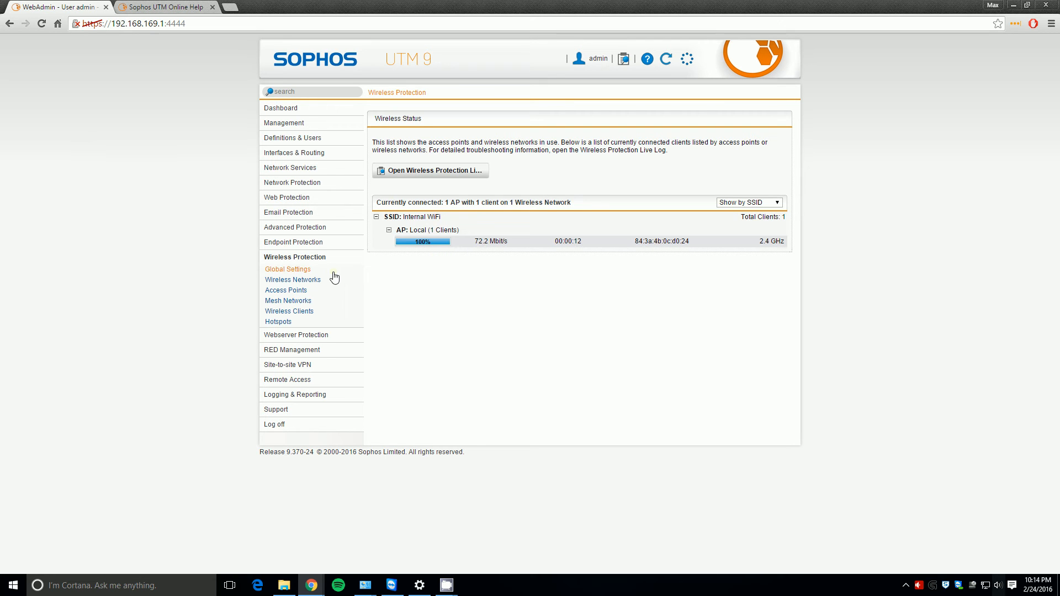
left_click(303, 282)
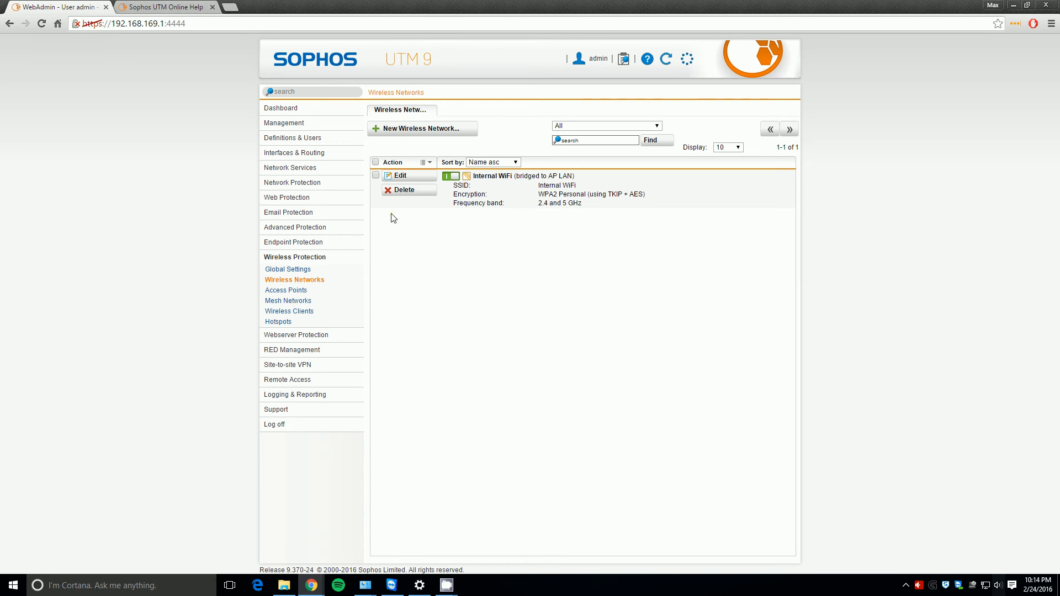
- Create a wireless network named Guest WiFi, reuse it as the SSID, and enter a passphrase
left_click(381, 129)
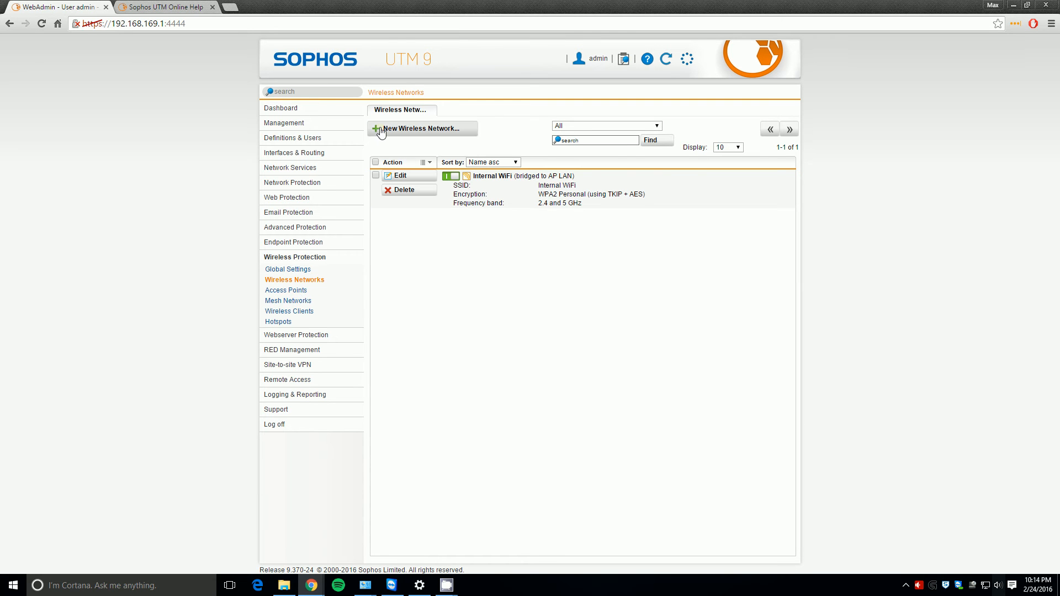
left_click(491, 179)
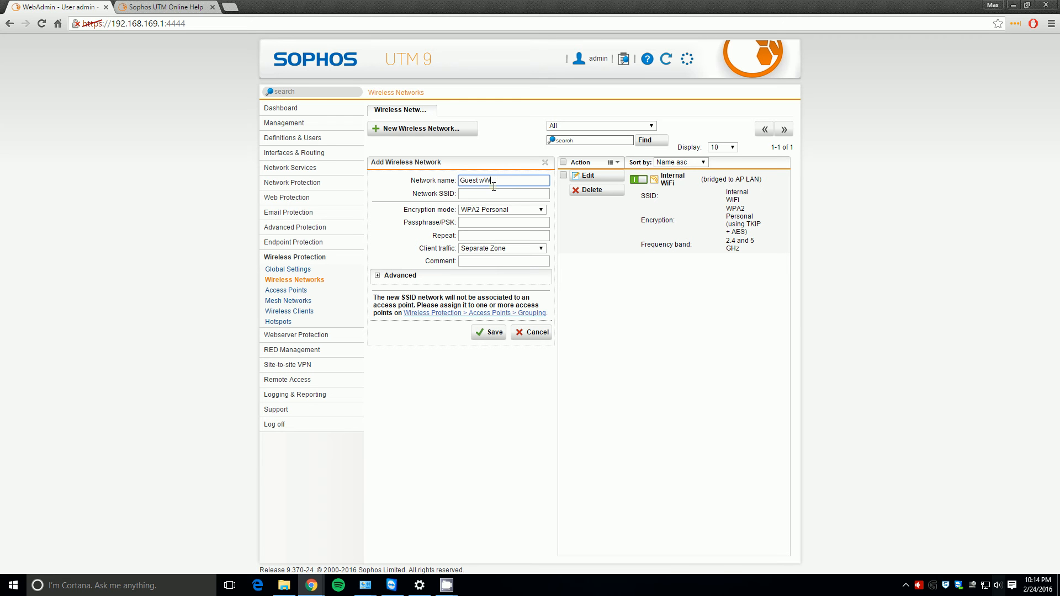
key("Tab")
key("shift+Tab")
key("ctrl+c")
key("Tab")
key("ctrl+v")
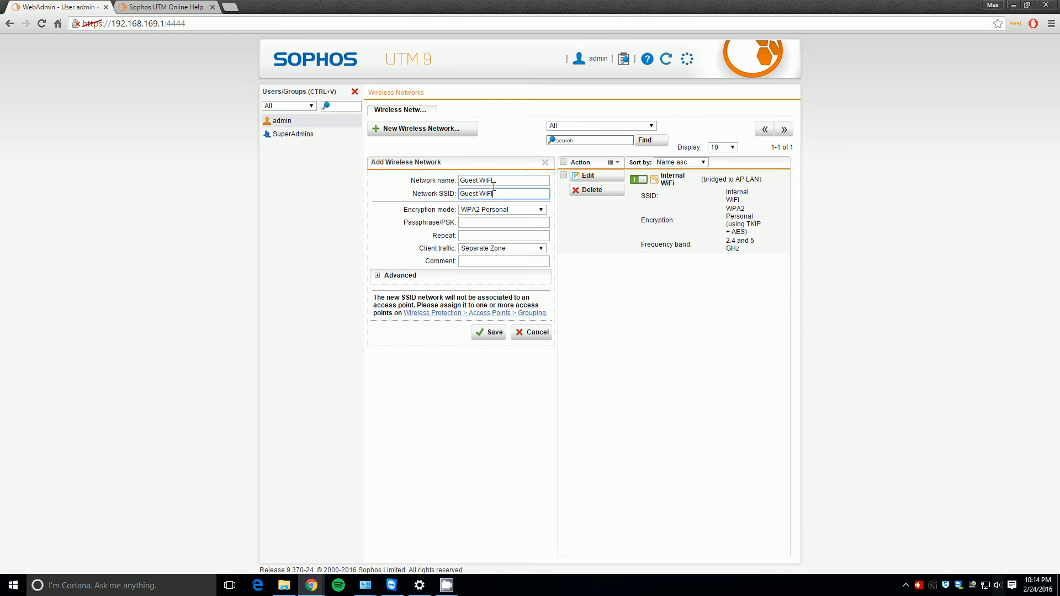
left_click(487, 224)
type("••")
key("Tab")
- Set TKIP&AES encryption and enable client isolation, then save Guest WiFi
left_click(386, 281)
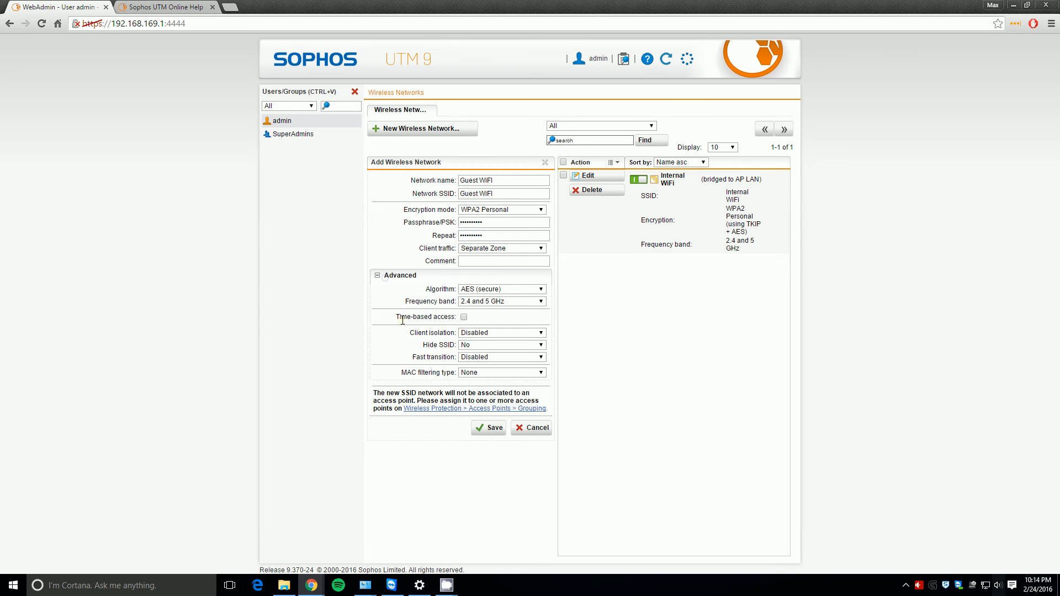
left_click(505, 291)
left_click(502, 308)
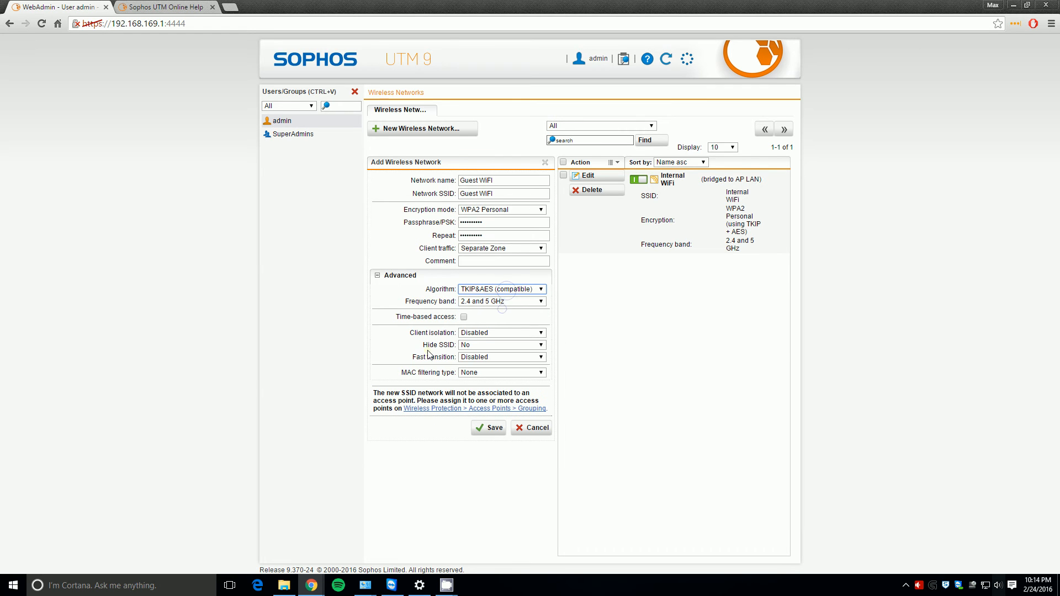
left_click(471, 333)
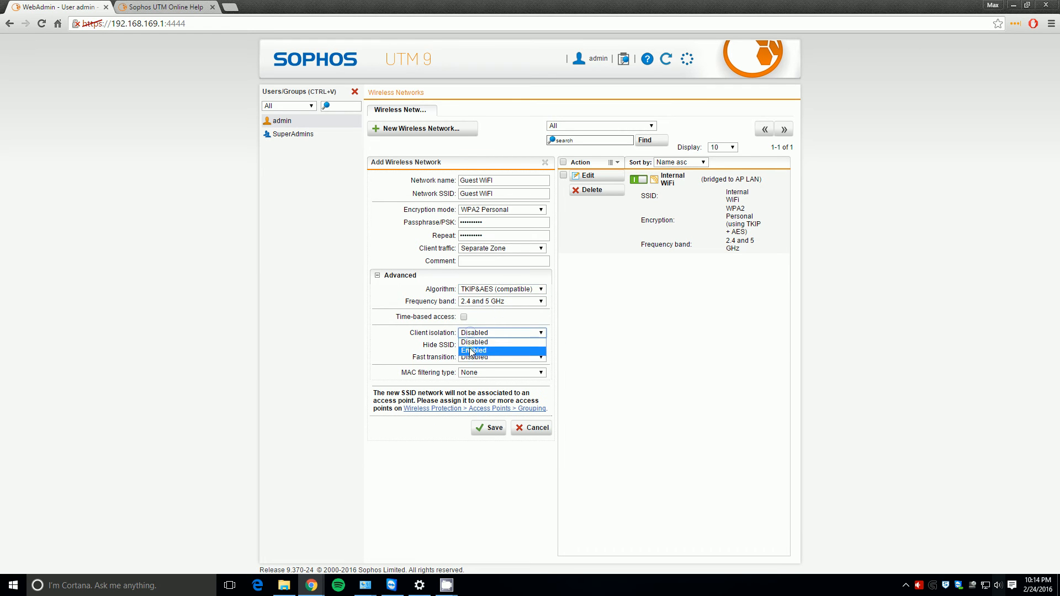
left_click(473, 346)
left_click(355, 92)
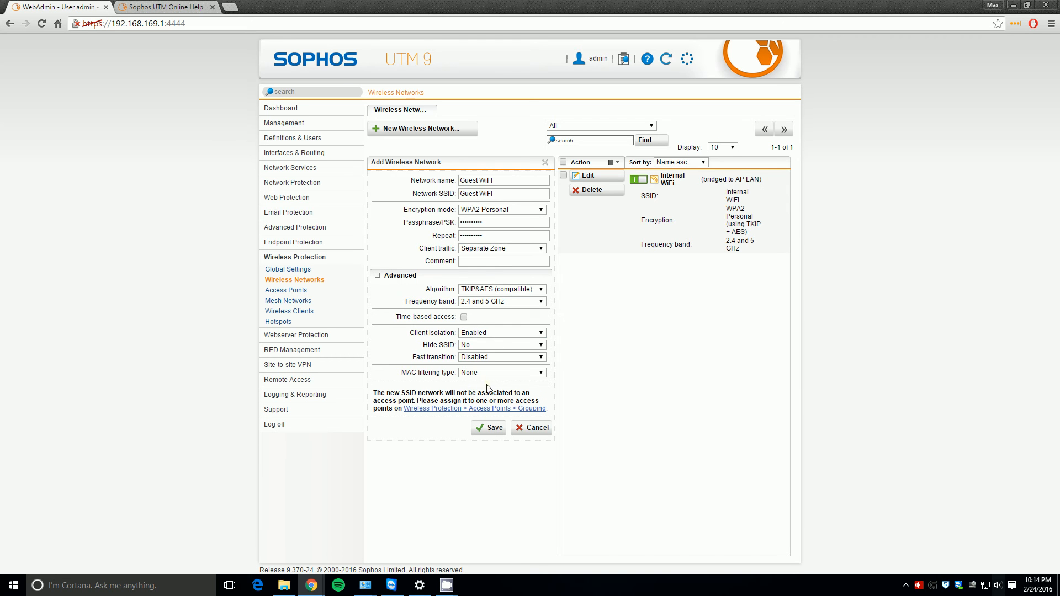
left_click(488, 429)
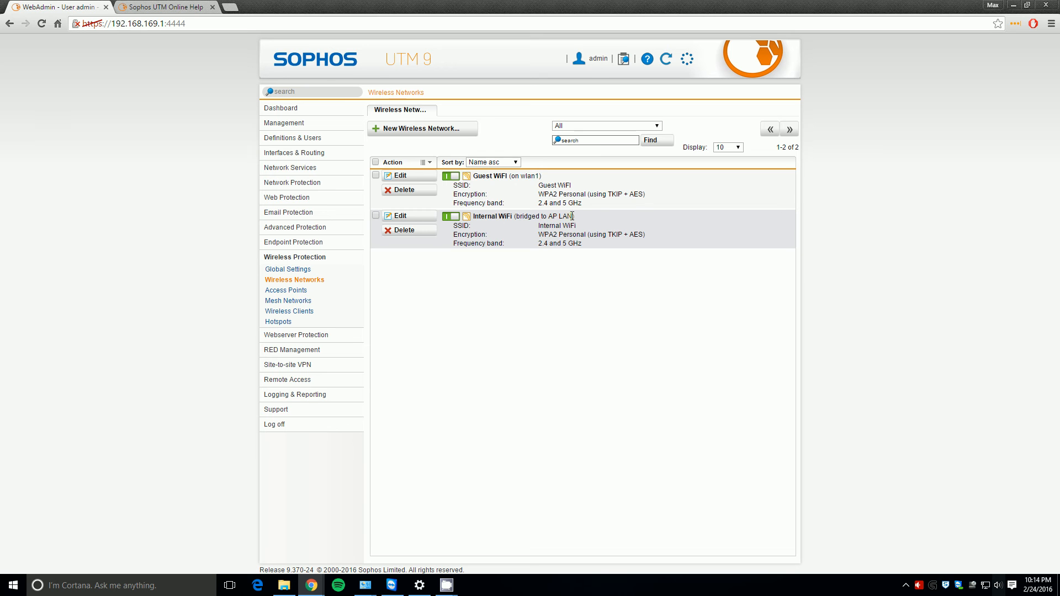
- Add a new Ethernet interface named Guest WiFi on the wlan1 hardware
left_click(297, 153)
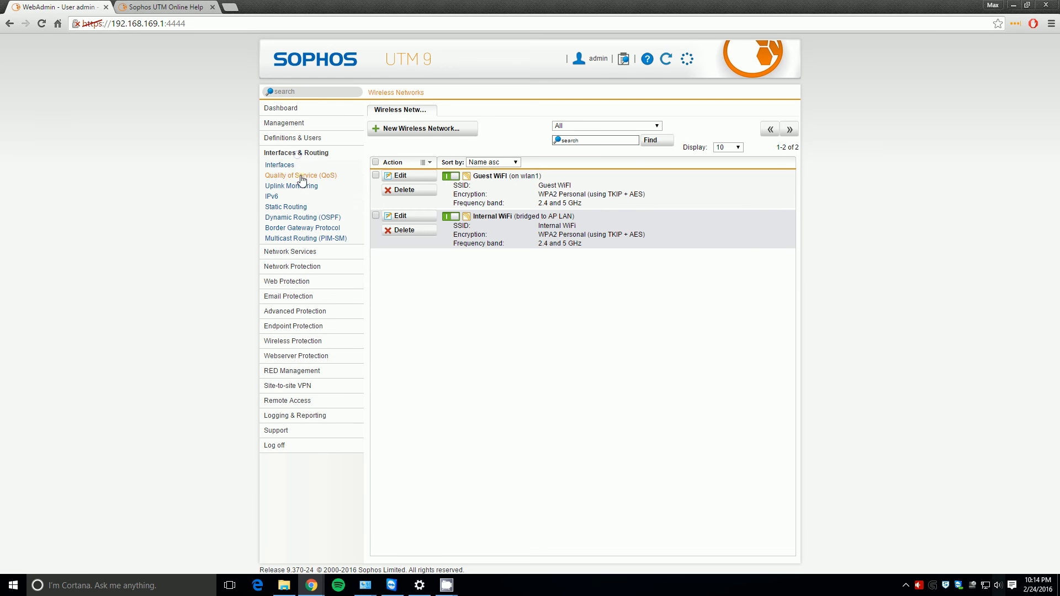
left_click(279, 164)
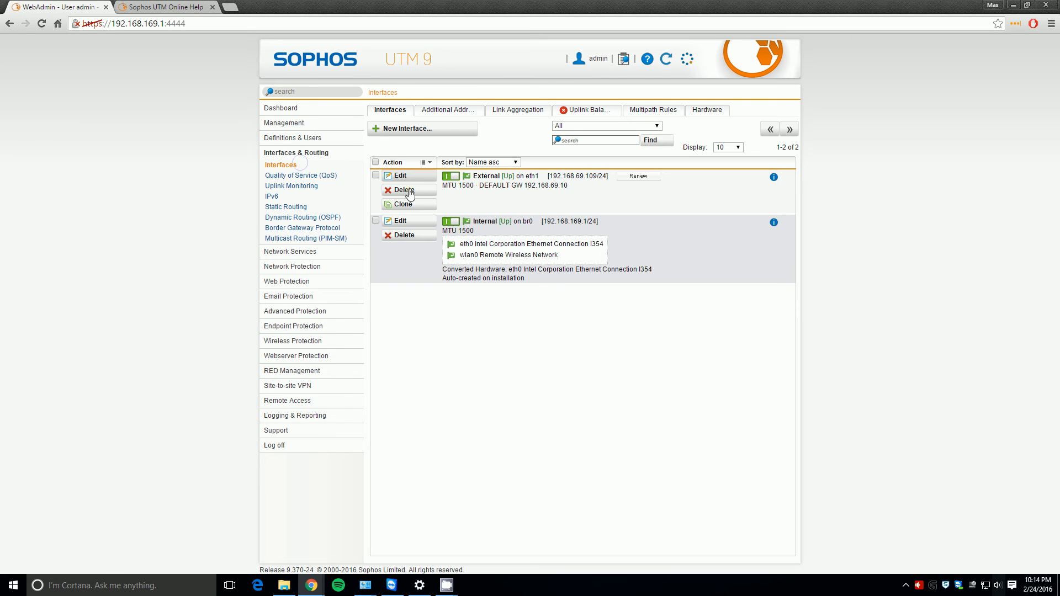
left_click(426, 128)
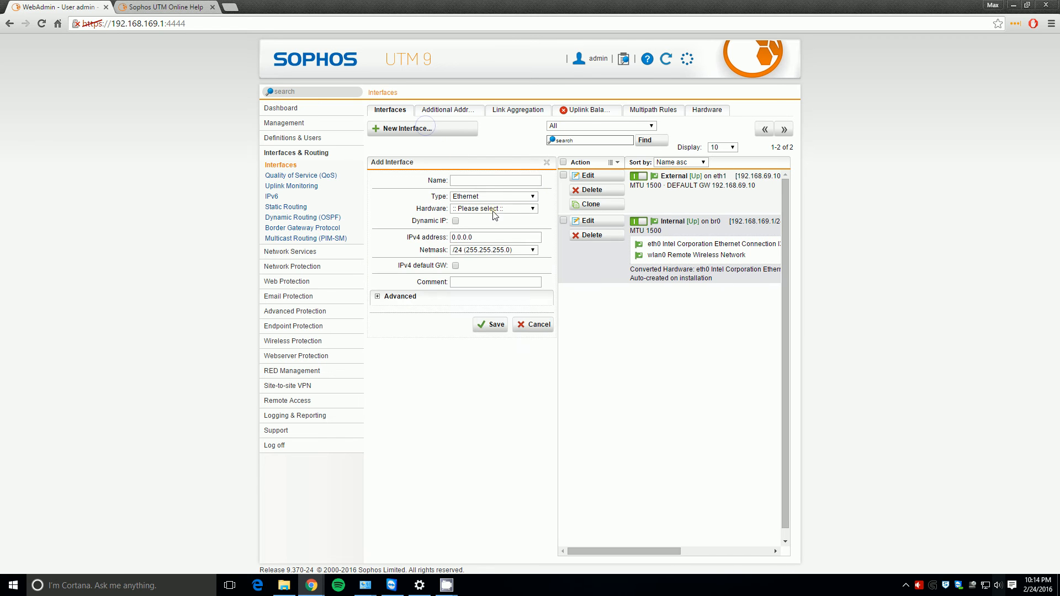
left_click(502, 180)
key("Tab")
left_click(504, 197)
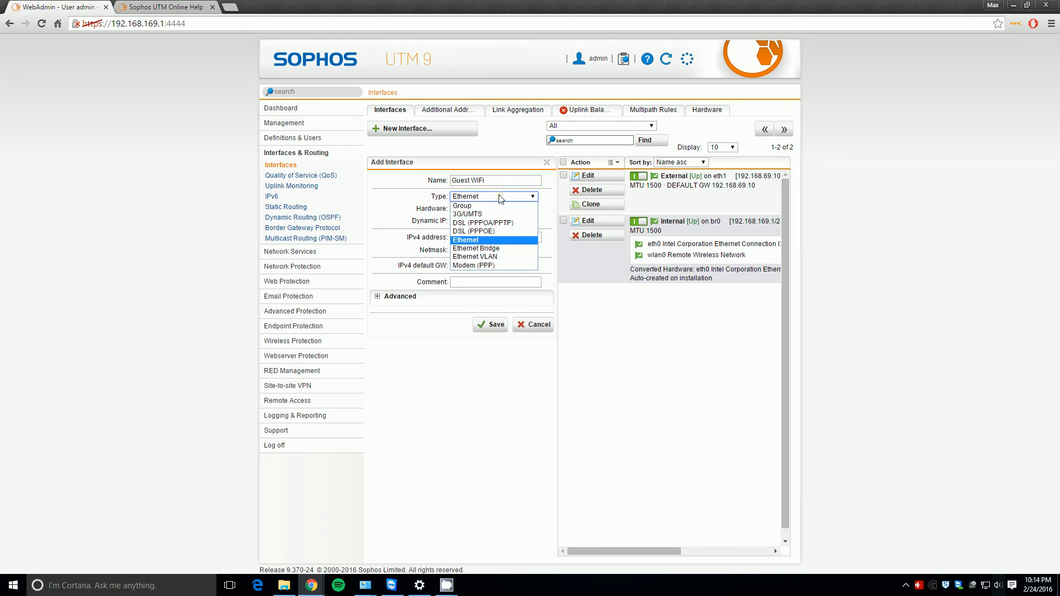
left_click(410, 202)
left_click(460, 210)
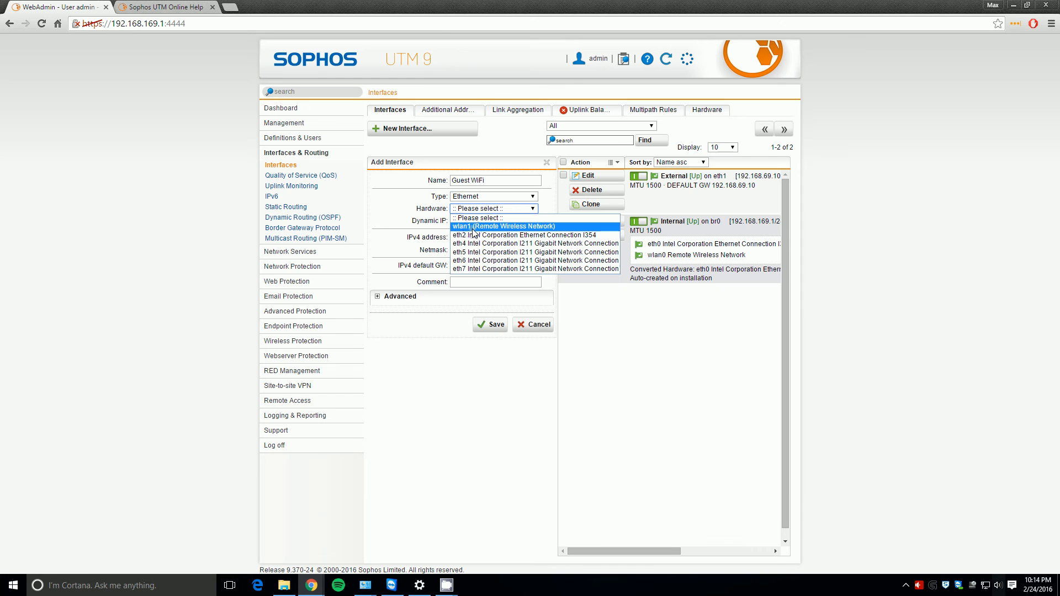
left_click(473, 229)
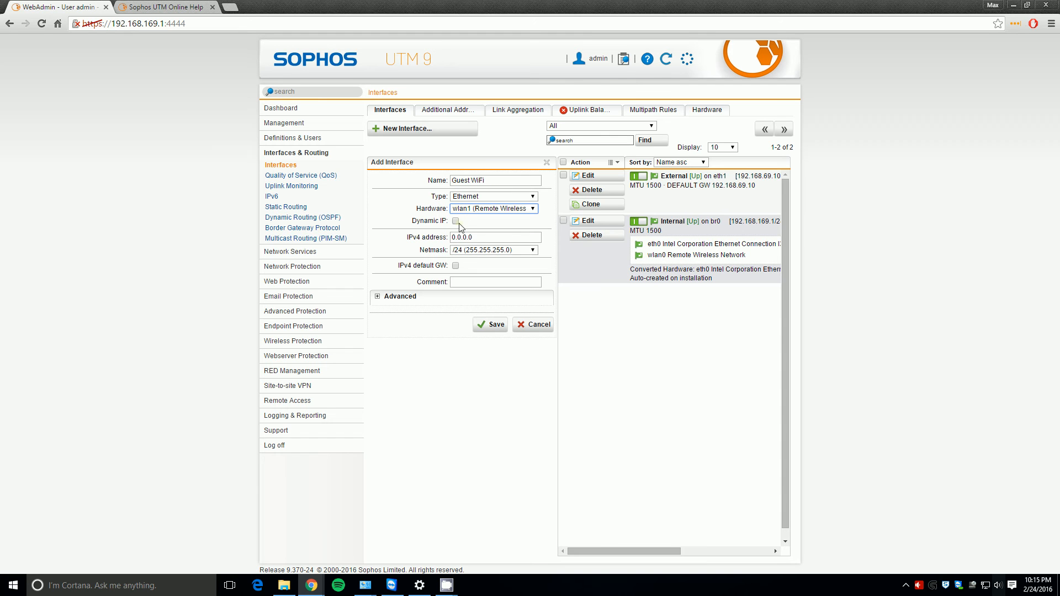
- Give the Guest WiFi interface IPv4 address 192.168.200.1 and save it
double_click(485, 241)
key("ctrl+a")
type("192")
left_click(490, 325)
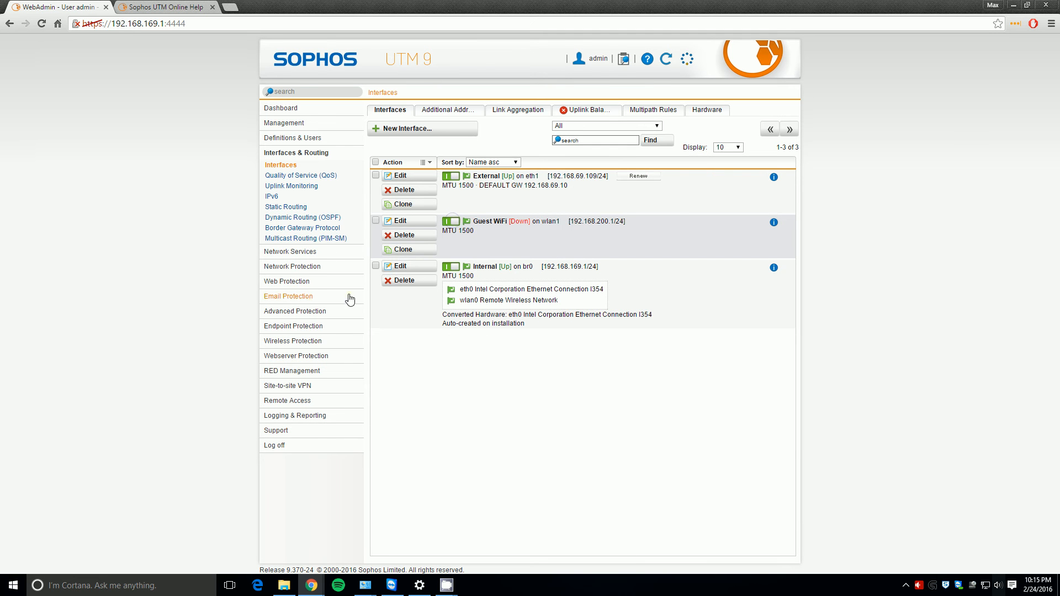
- Add a NAT masquerading rule sending Guest WiFi (Network) out via External
left_click(287, 252)
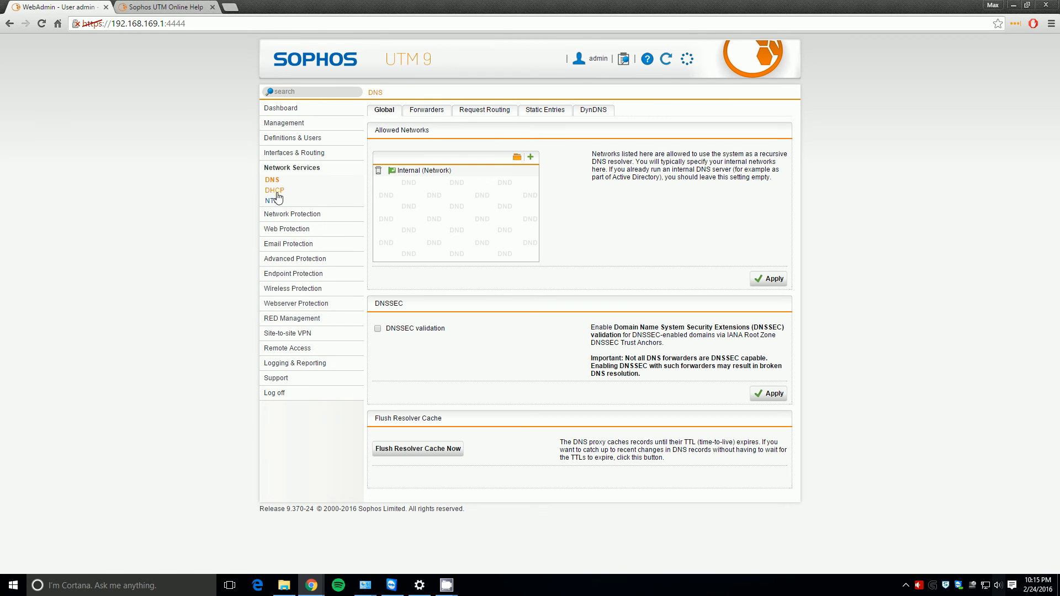
left_click(282, 213)
left_click(281, 210)
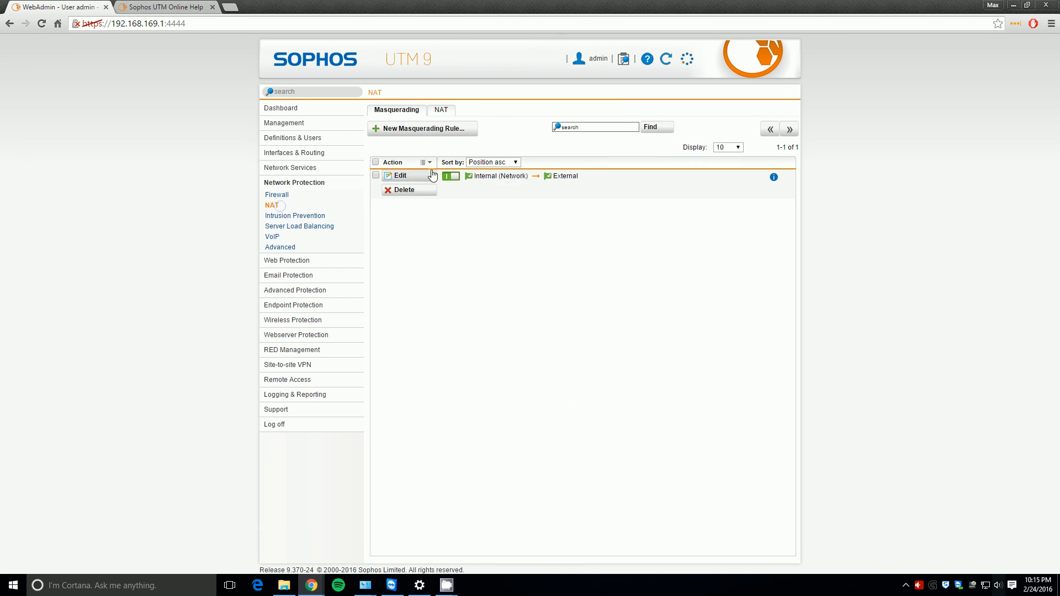
left_click(422, 133)
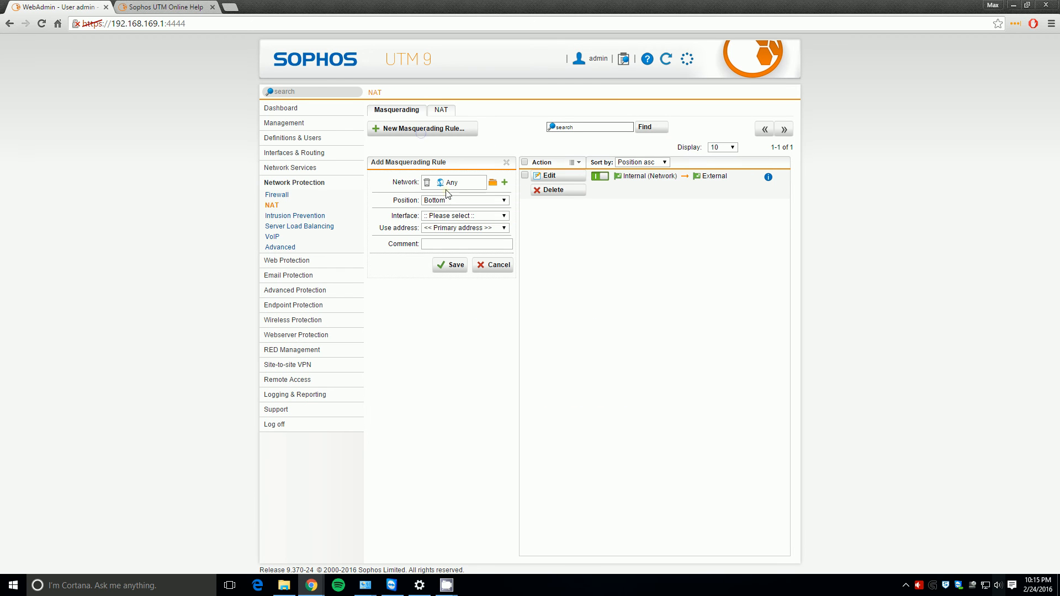
left_click(492, 183)
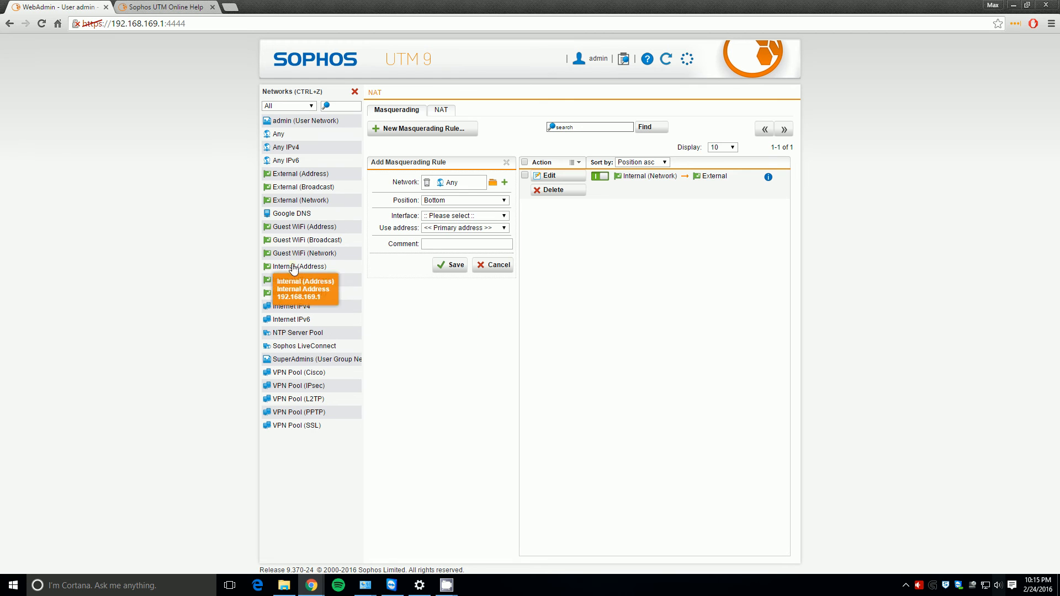
left_click_drag(298, 253, 463, 190)
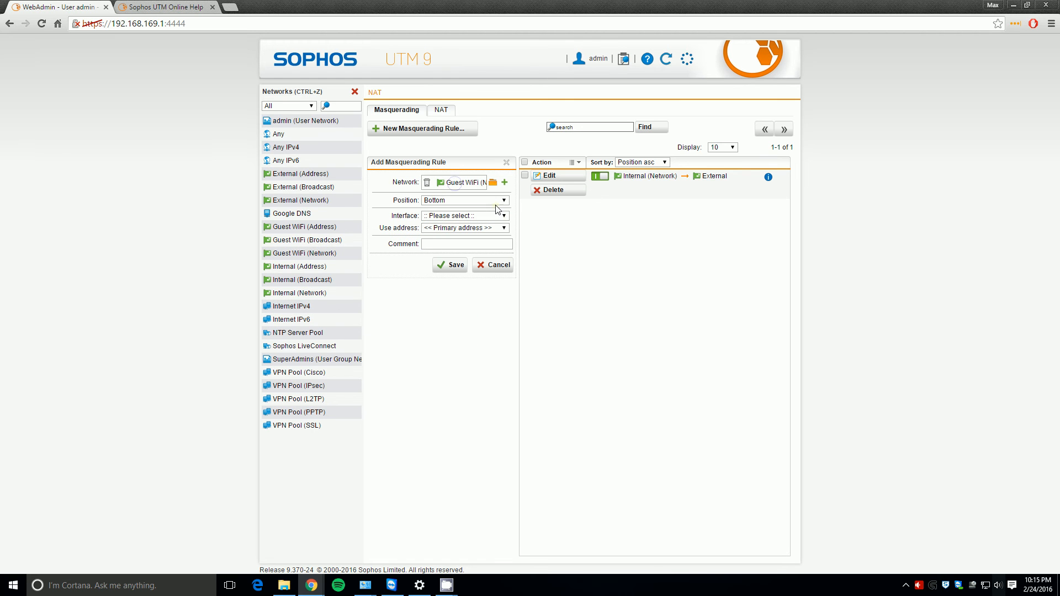
left_click(466, 216)
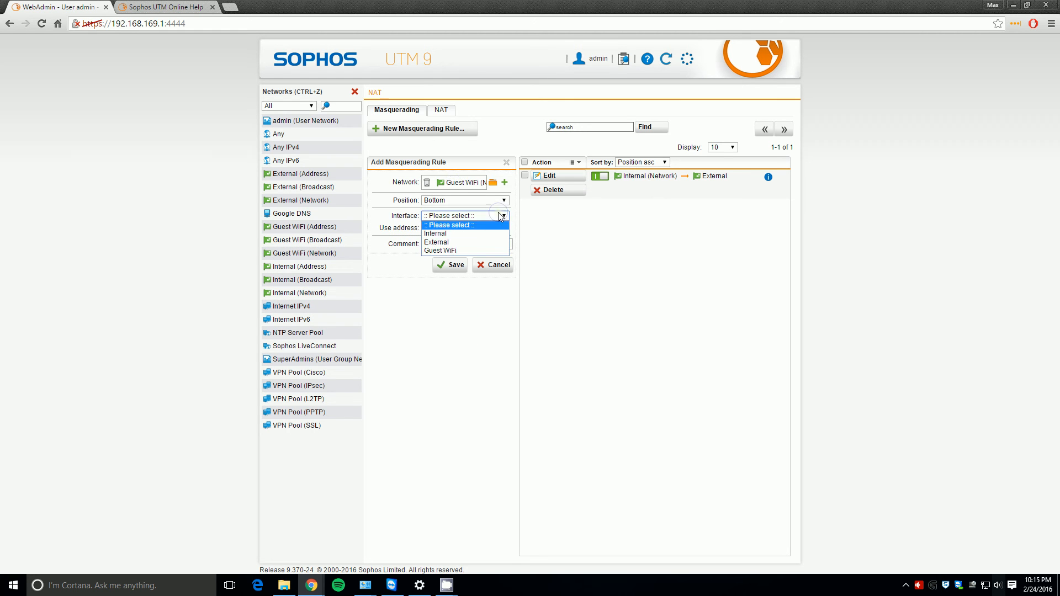
left_click(471, 243)
left_click(449, 266)
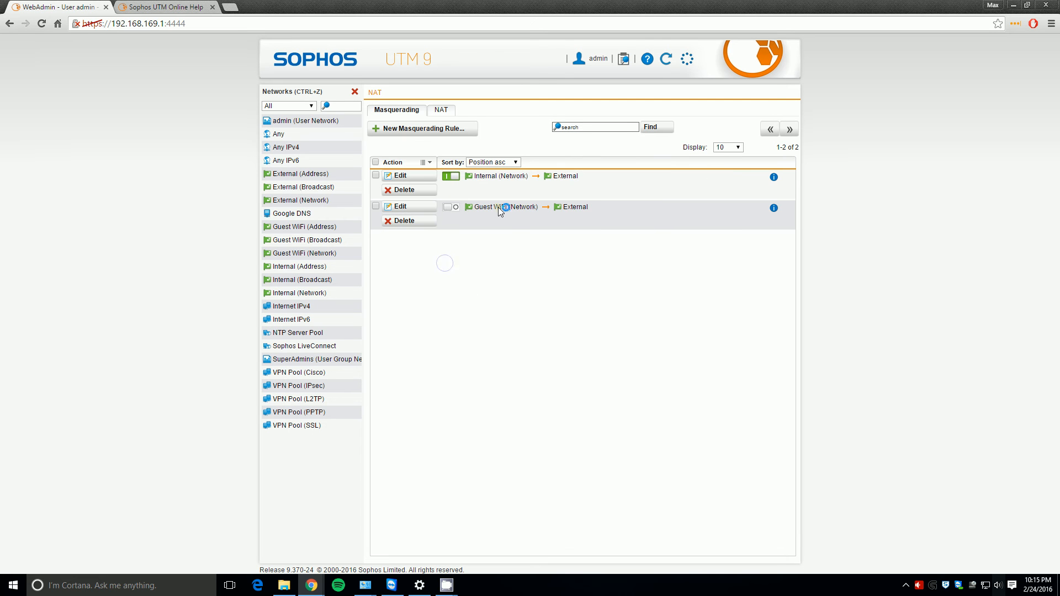
left_click(355, 91)
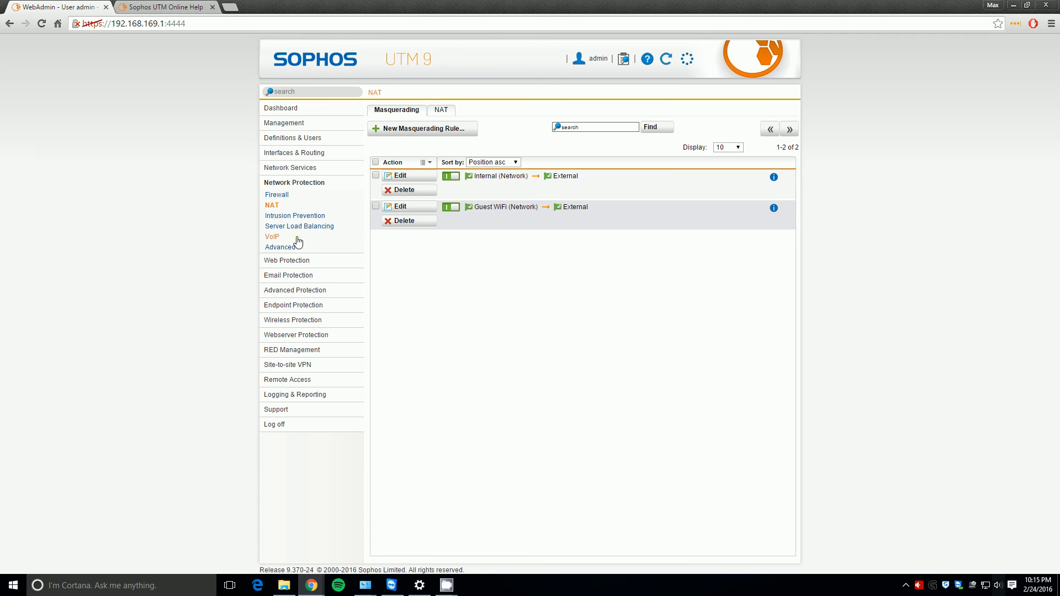
- Add a new DHCP server bound to the Guest WiFi interface
left_click(297, 168)
left_click(274, 190)
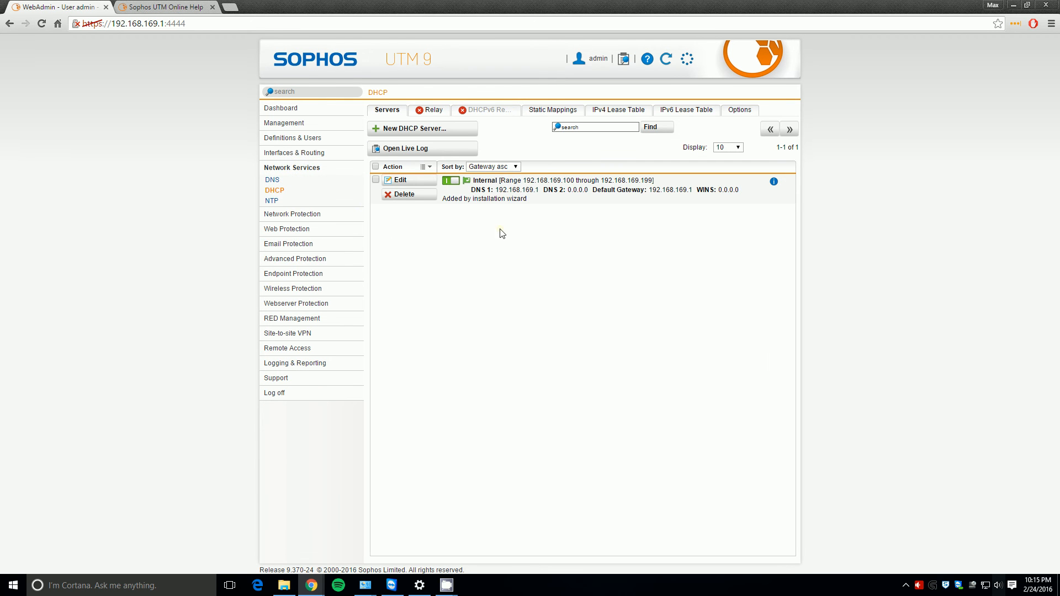
left_click(436, 129)
left_click(474, 184)
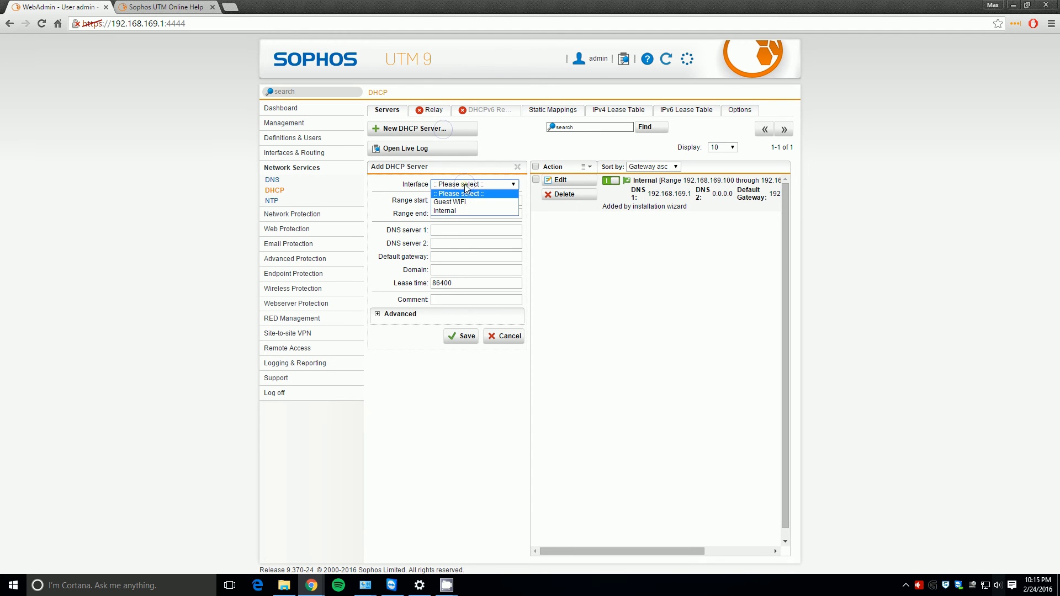
left_click(463, 203)
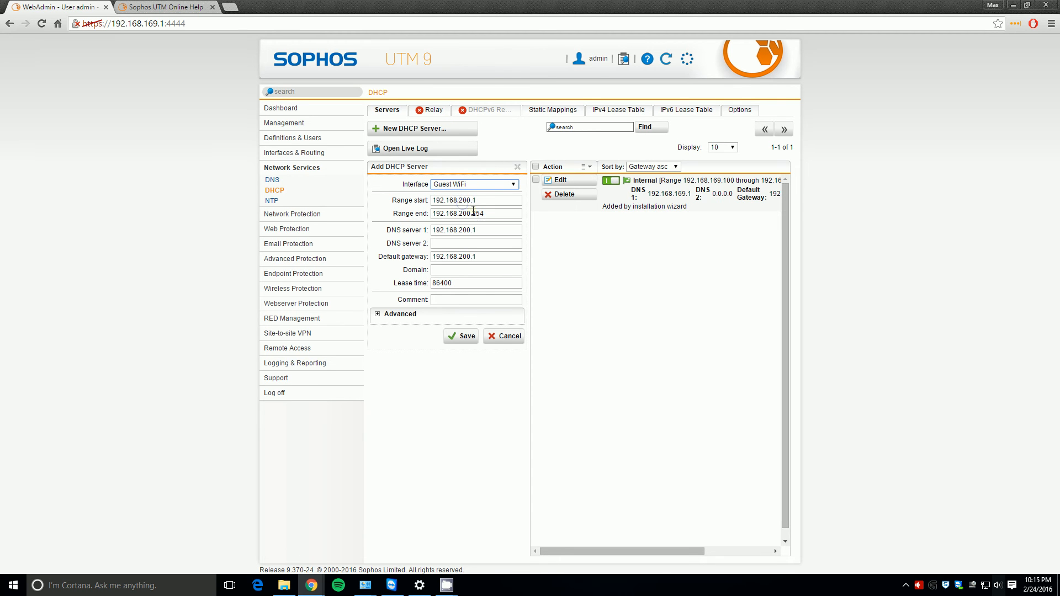
- Set the address range 192.168.200.10 to 192.168.200.199 and save the DHCP server
left_click(479, 200)
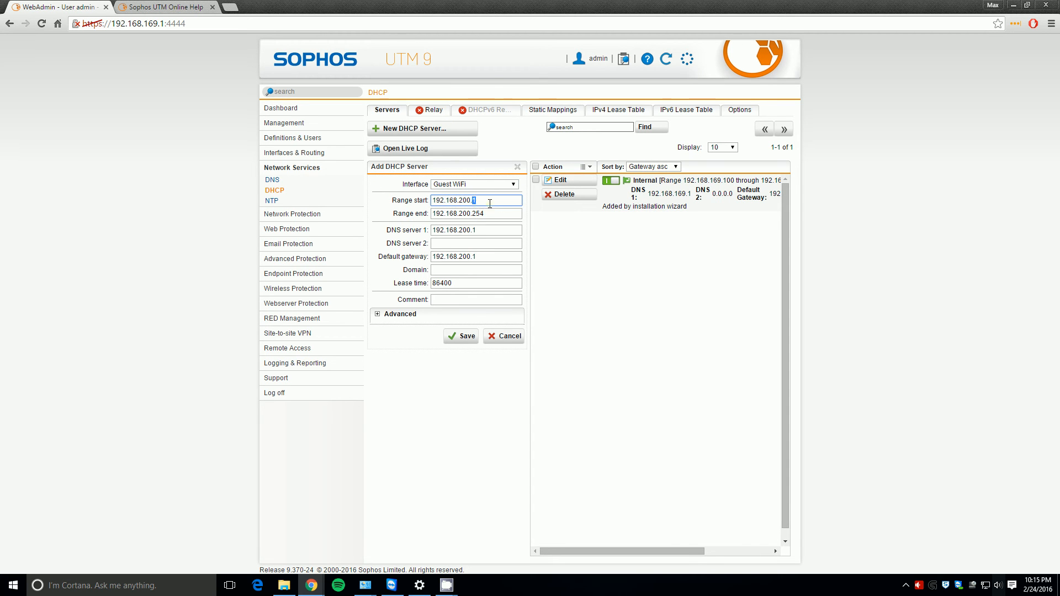
type("0")
key("Tab")
key("End")
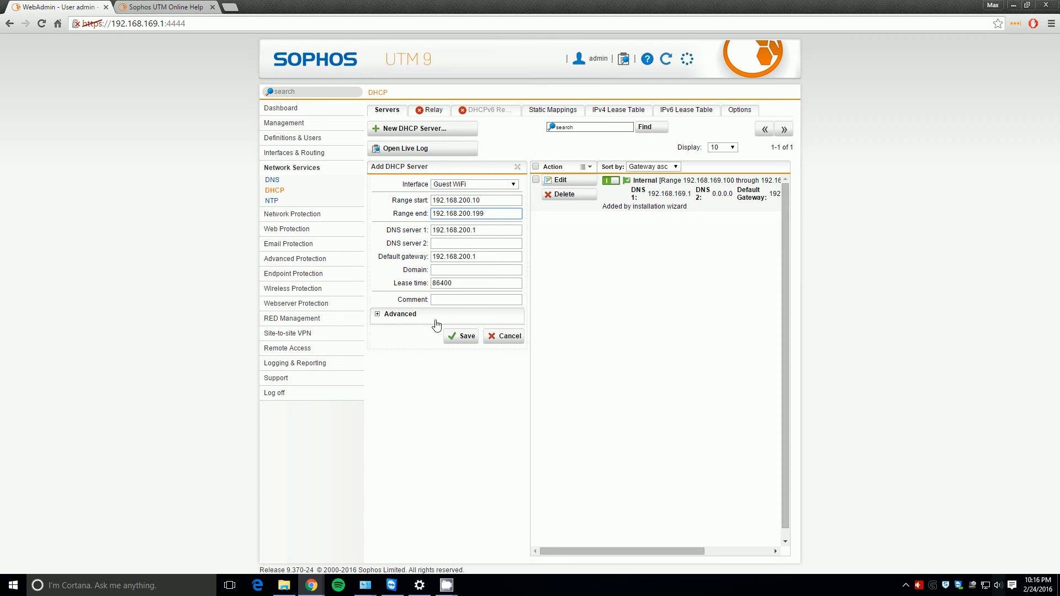
key("Tab")
left_click(460, 337)
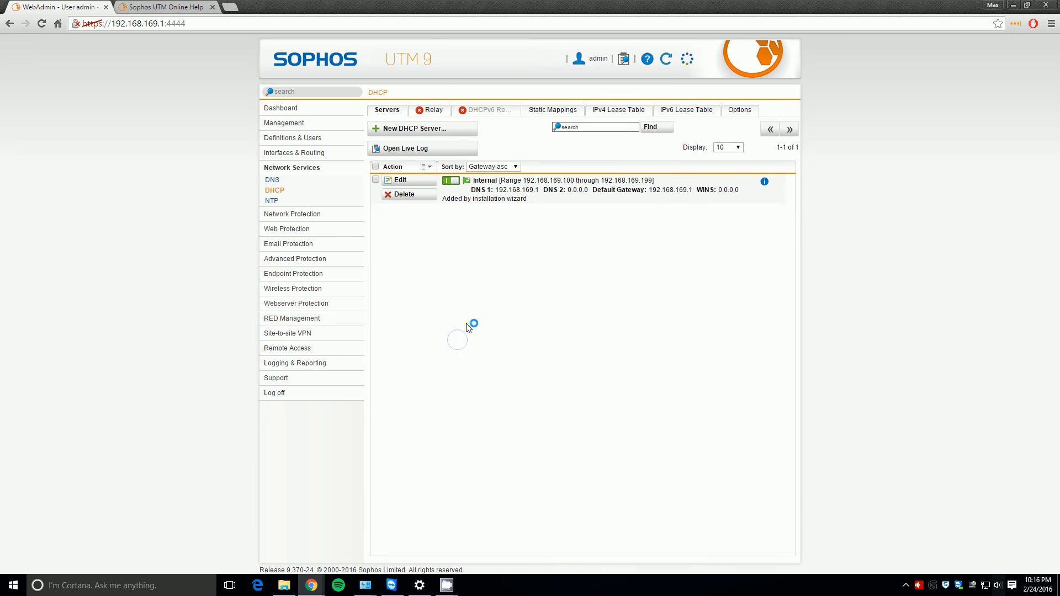
- Start a new firewall rule in a newly created group named Guest WiFi
left_click(297, 217)
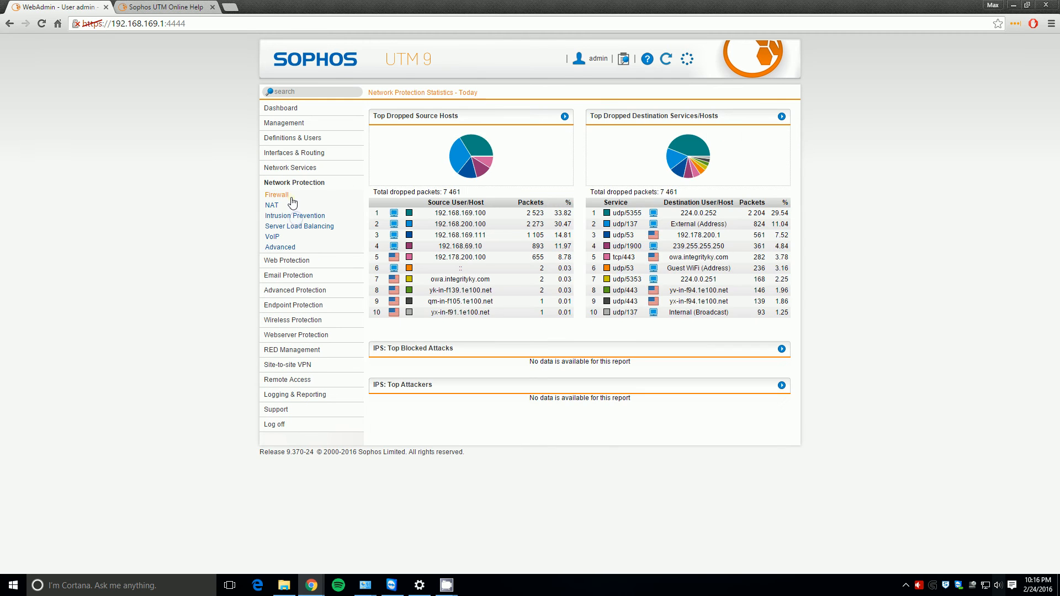
left_click(290, 196)
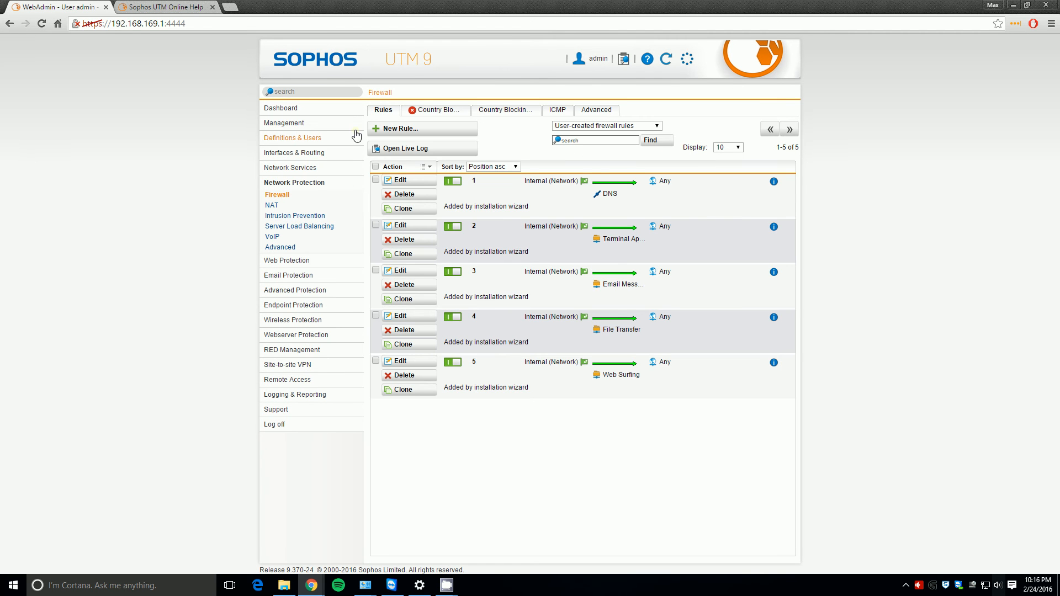
left_click(388, 135)
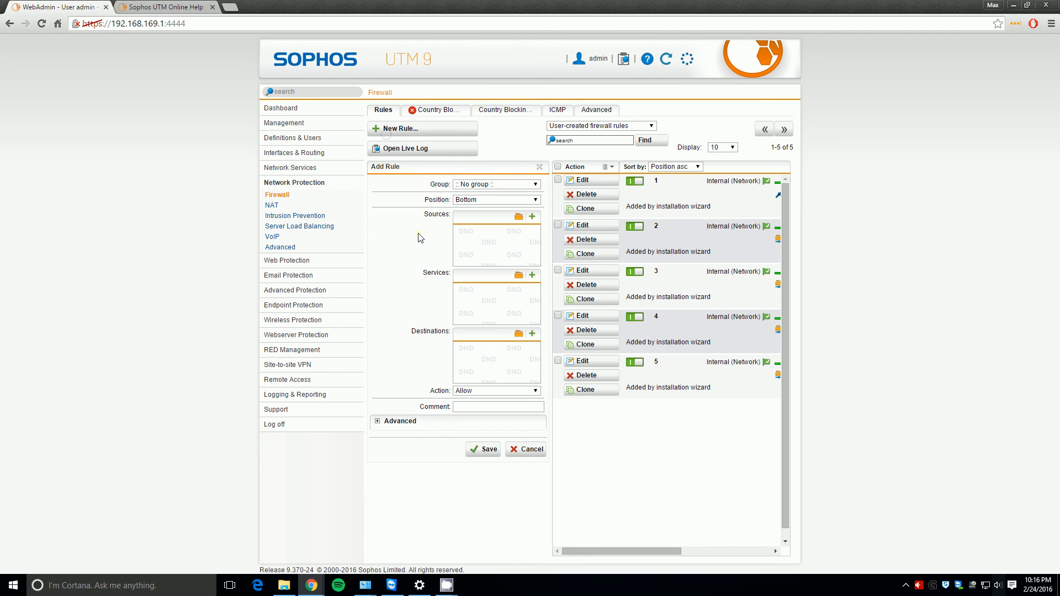
left_click(492, 184)
left_click(489, 202)
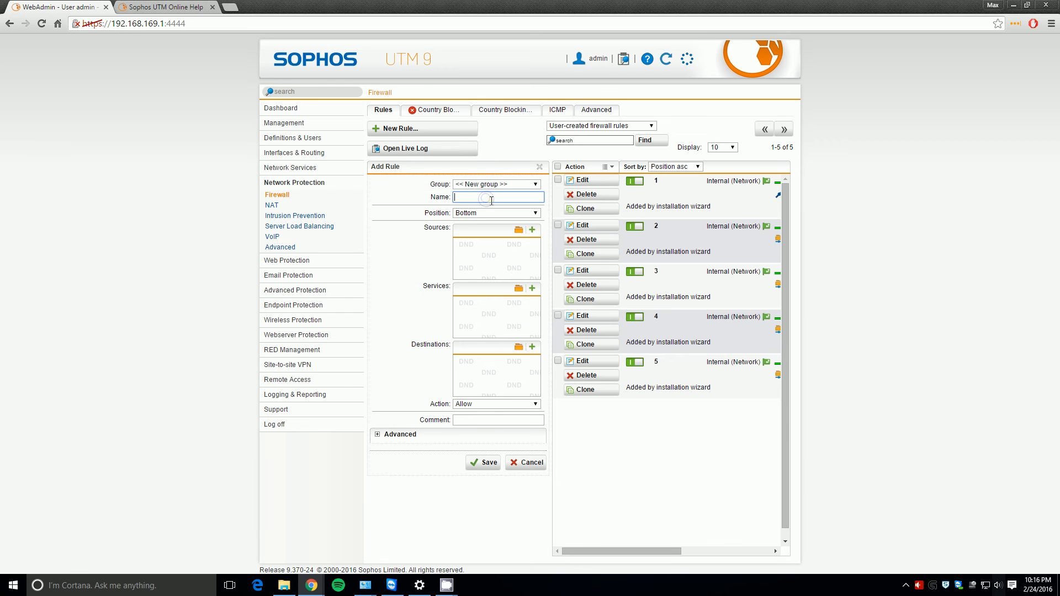
type("Guest WiFi")
- Set Guest WiFi (Network) as the source, with Web Surfing and Terminal Applications services
left_click(519, 230)
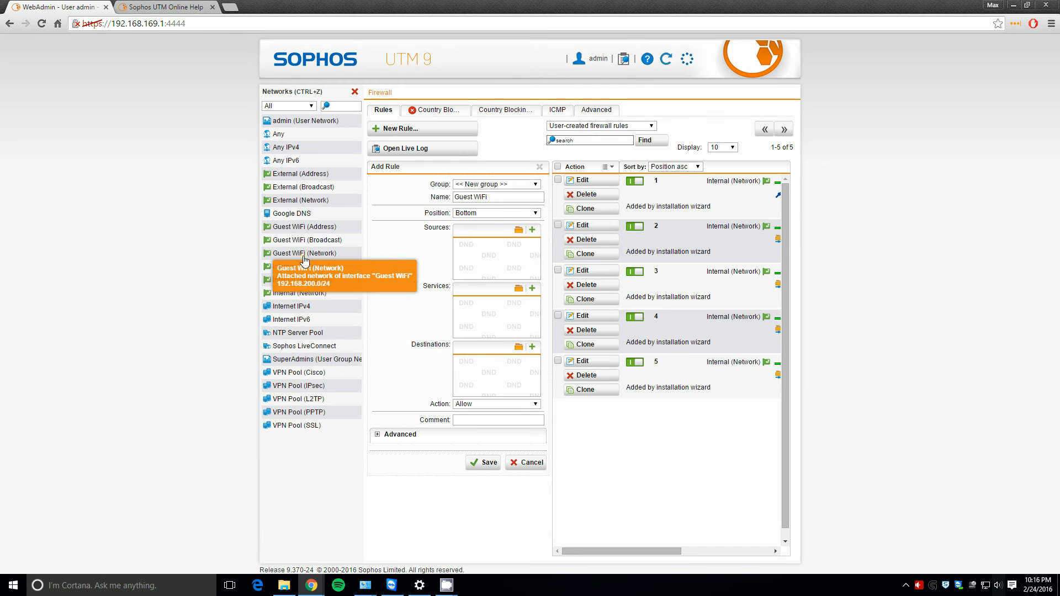
left_click_drag(304, 253, 486, 246)
left_click(519, 289)
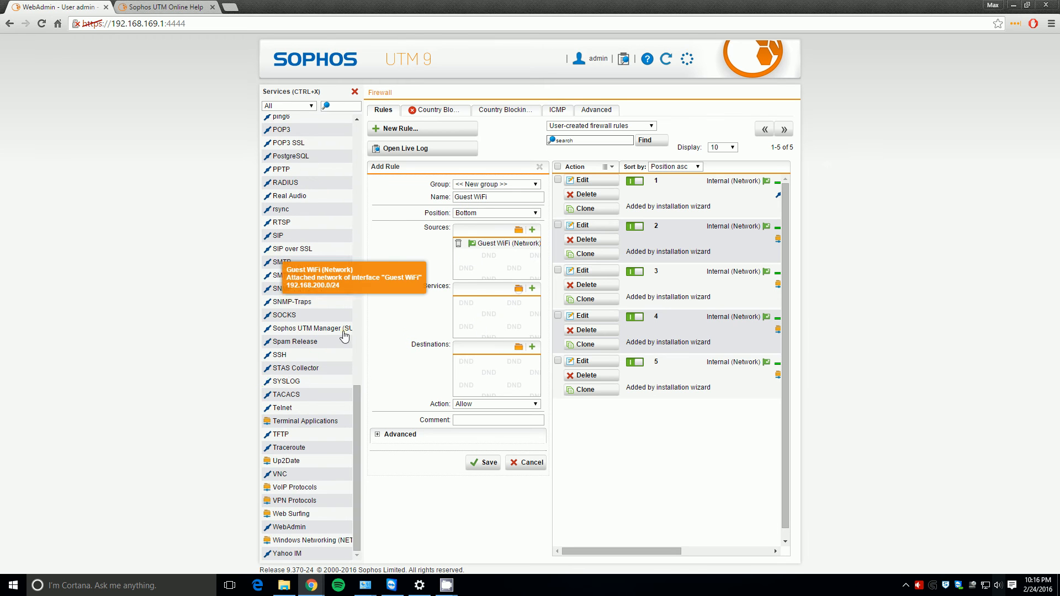
left_click_drag(291, 522, 488, 310)
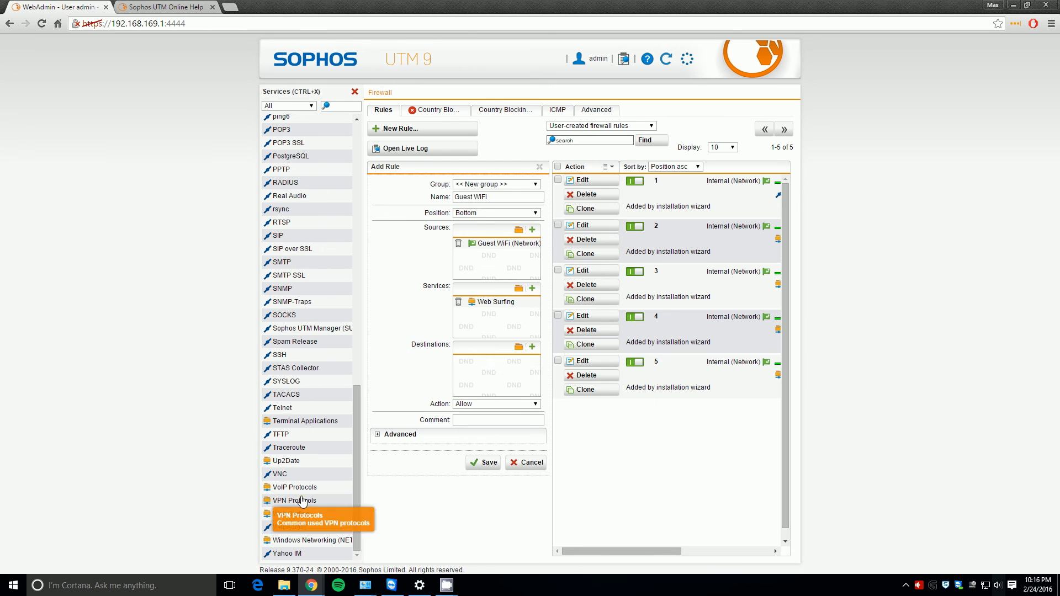
left_click_drag(301, 422, 487, 331)
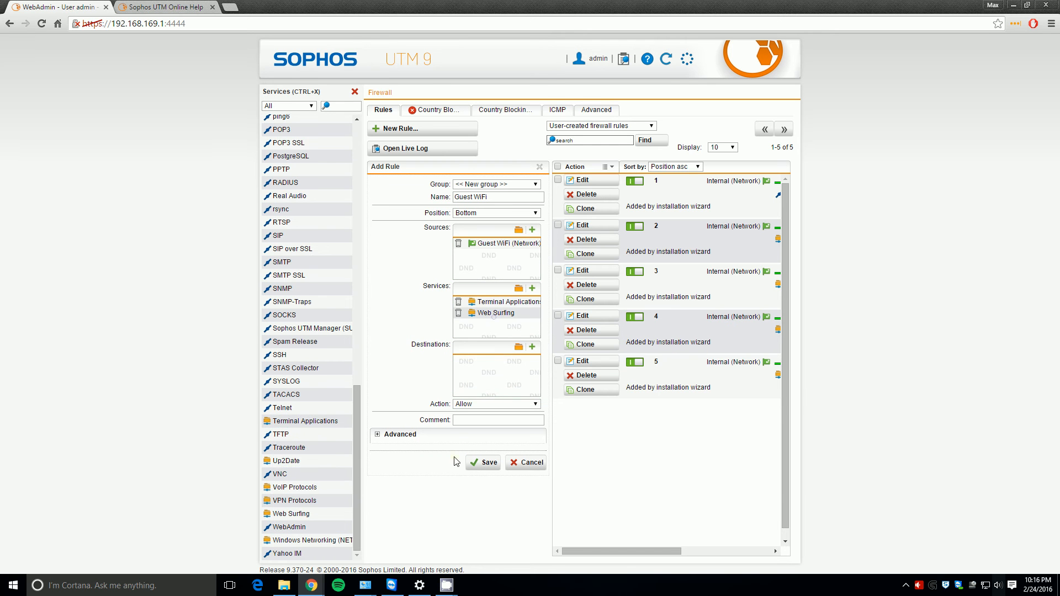
- Set the destination to Any, then save and enable the Guest WiFi rule
left_click(518, 348)
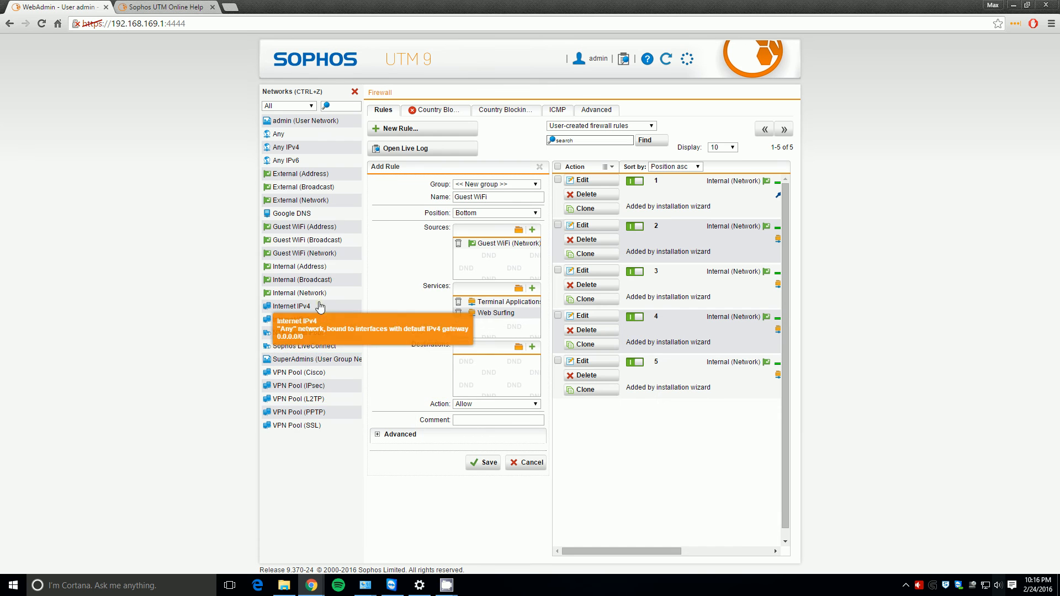
mouse_move(303, 201)
left_mouse_down()
mouse_move(341, 217)
mouse_move(503, 374)
mouse_move(309, 221)
left_mouse_up()
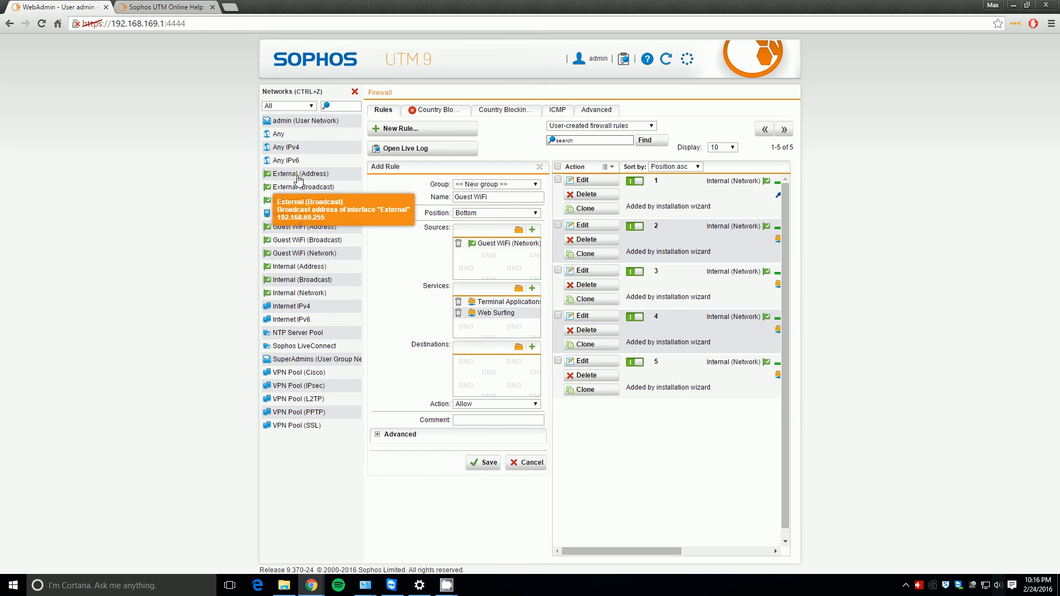
left_click_drag(298, 138, 507, 394)
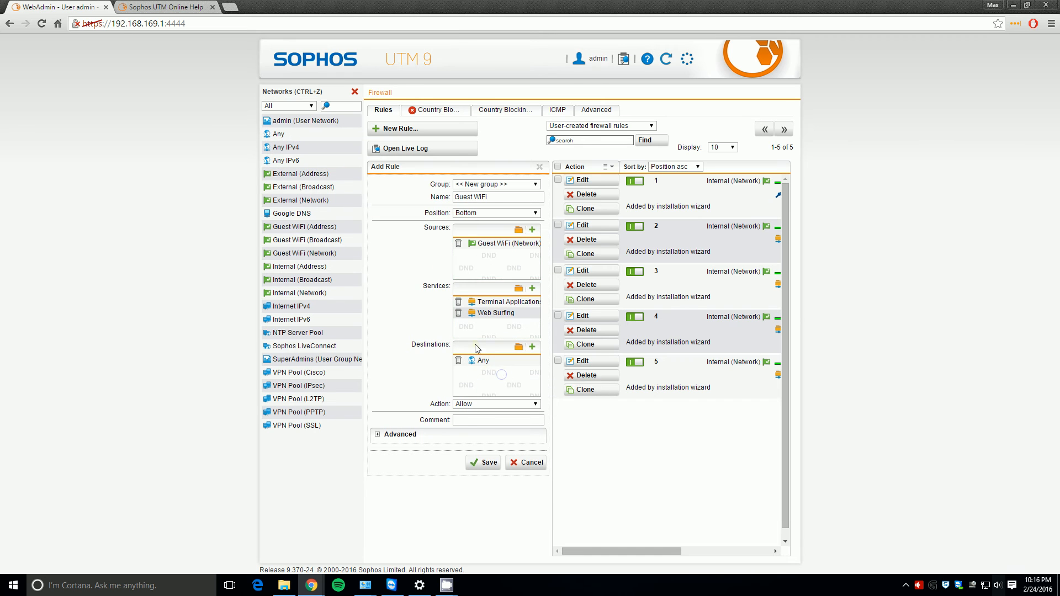
left_click(488, 463)
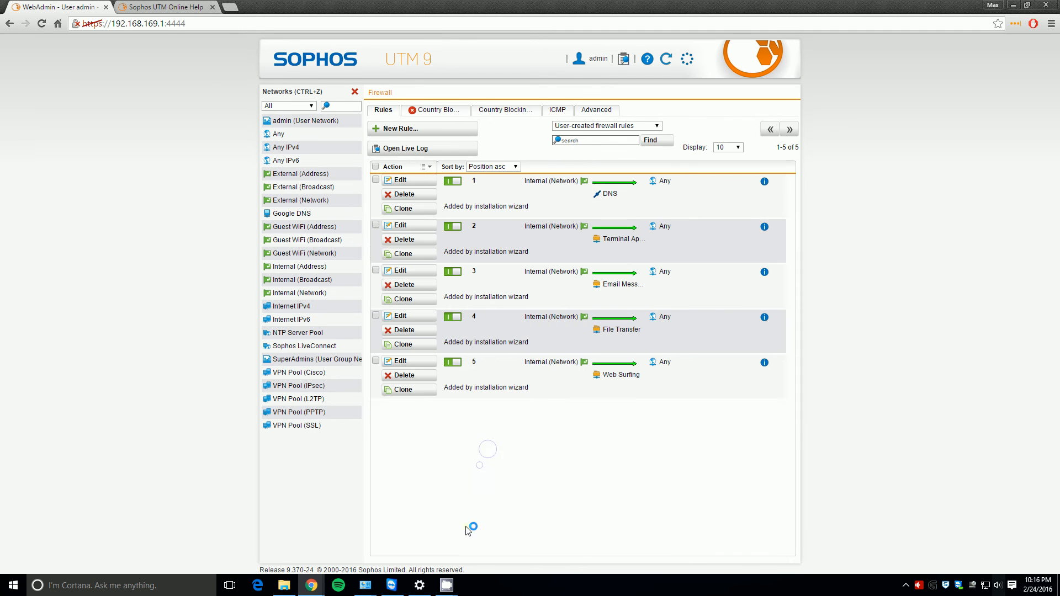
left_click(452, 409)
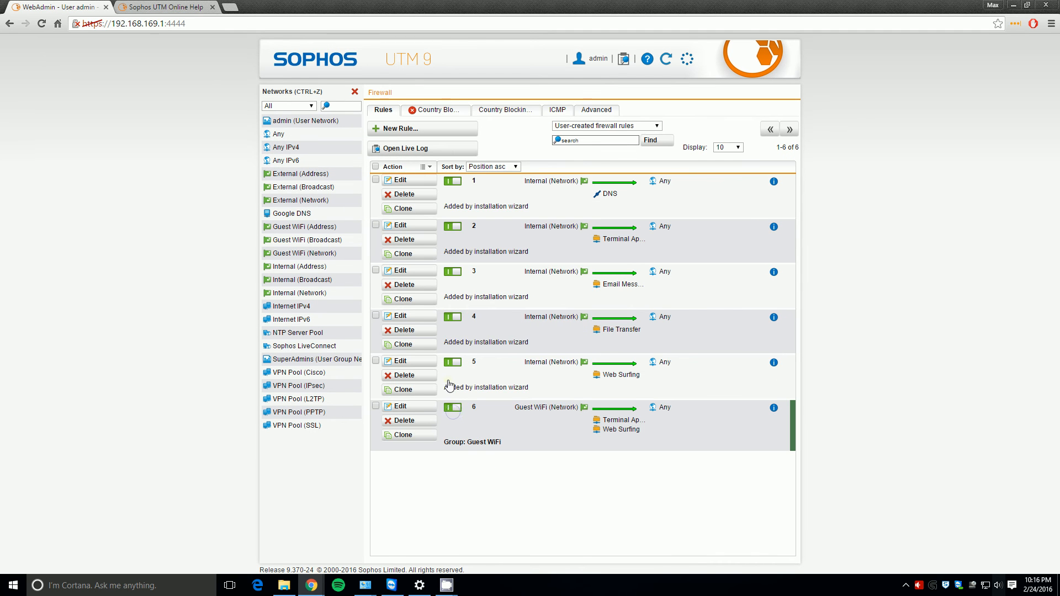
left_click(355, 92)
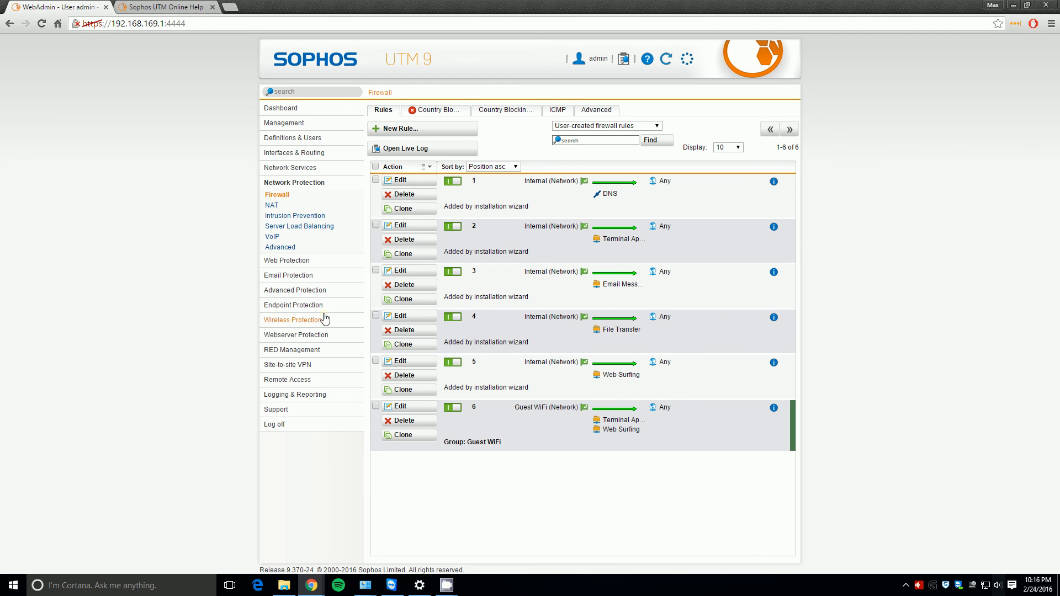
- Add Guest WiFi (Network) to the DNS allowed networks next to Internal and apply
left_click(284, 206)
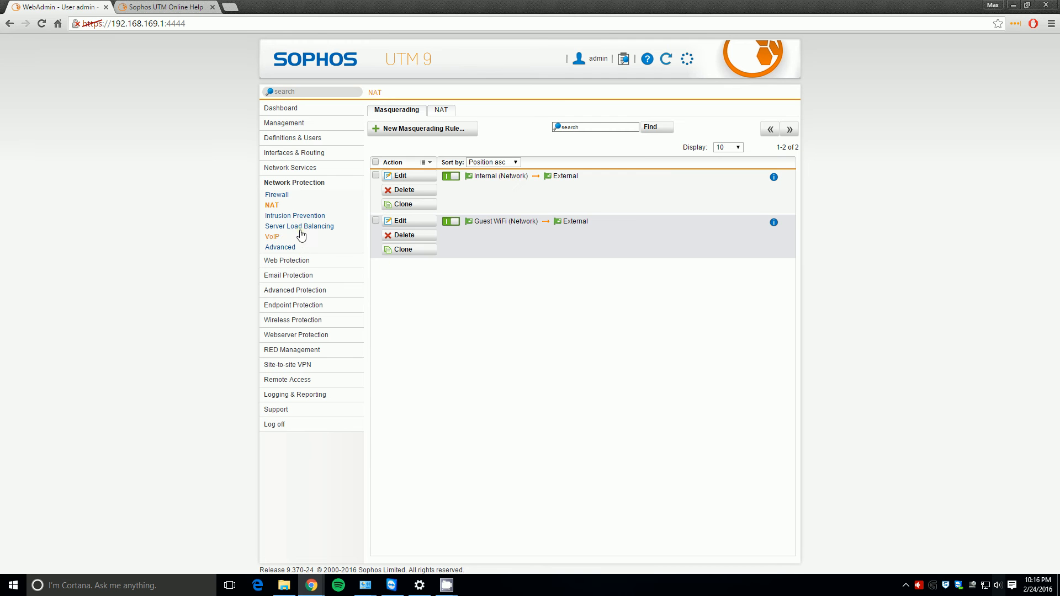
left_click(301, 167)
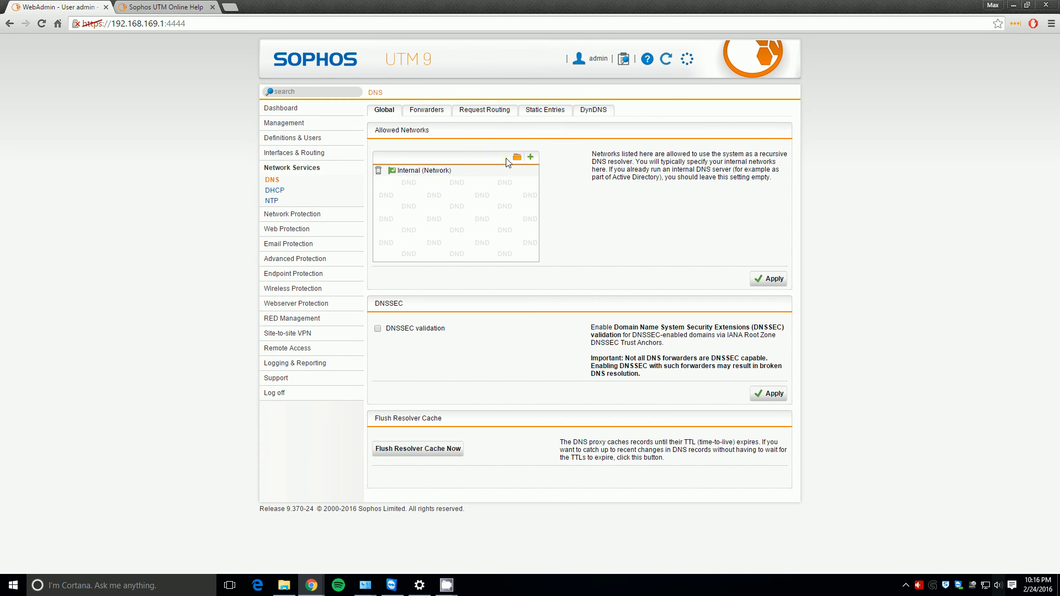
left_click(517, 158)
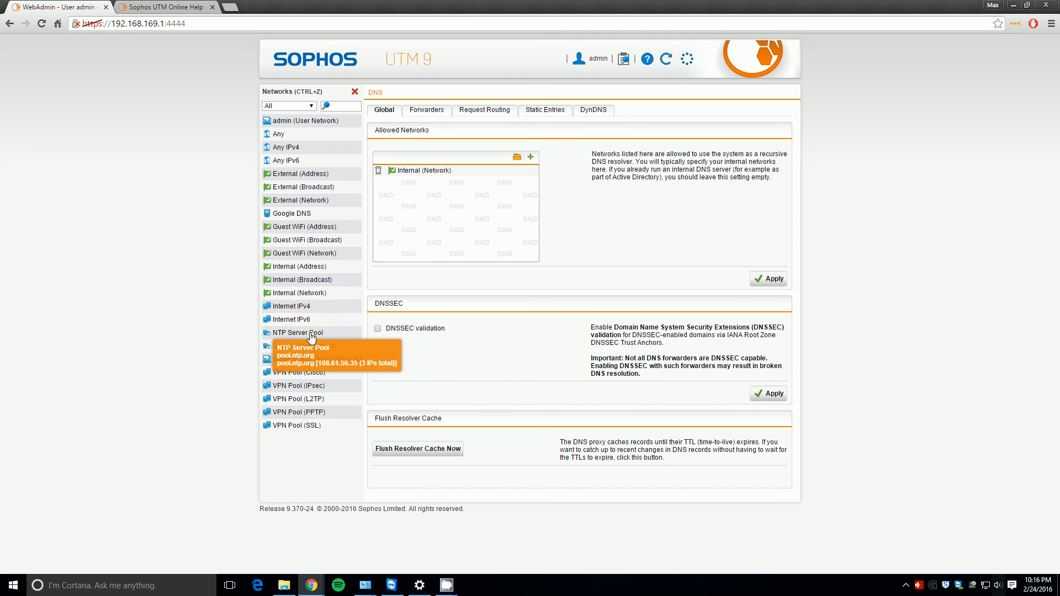
left_click_drag(299, 258, 442, 205)
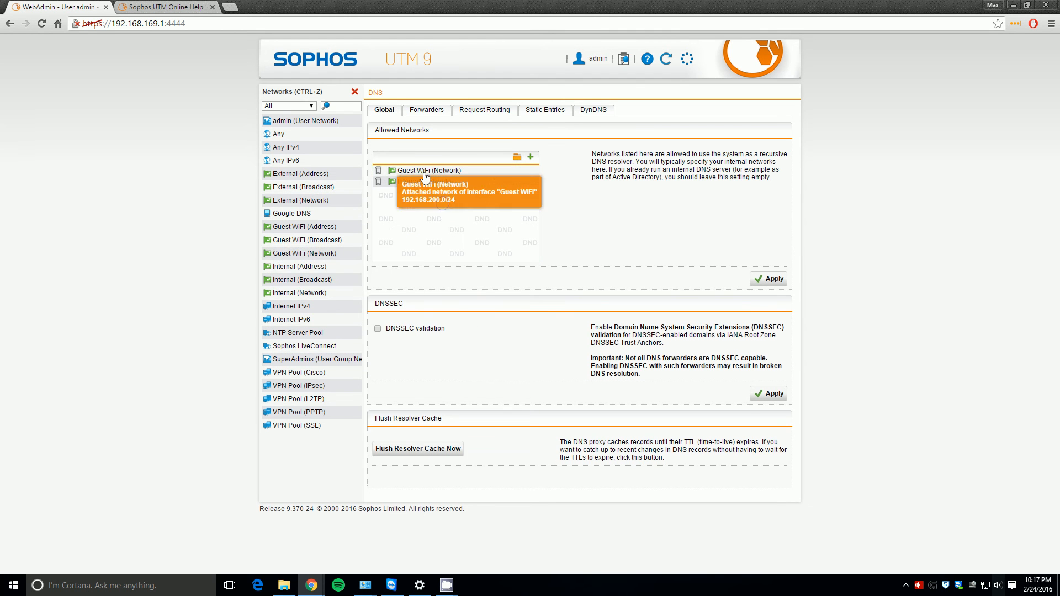
left_click(767, 280)
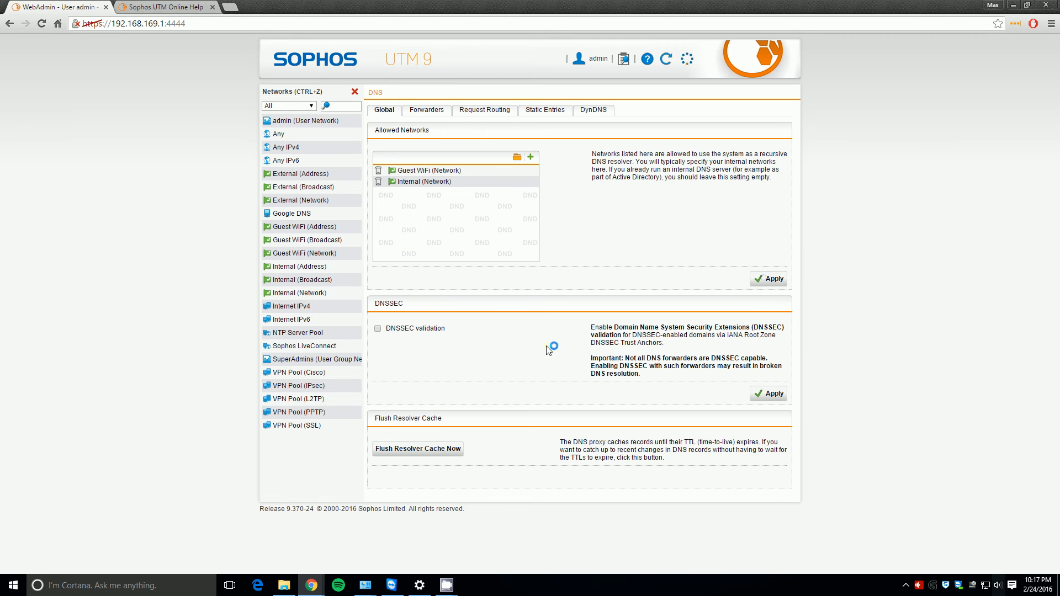
left_click(356, 92)
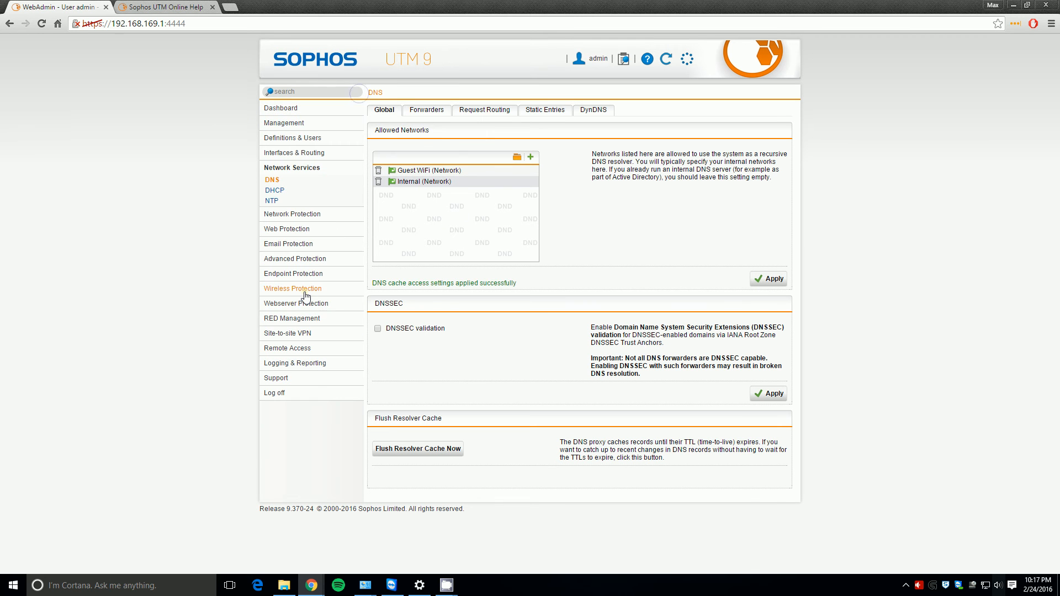
- Review the wireless status, global settings and wireless networks pages
left_click(295, 271)
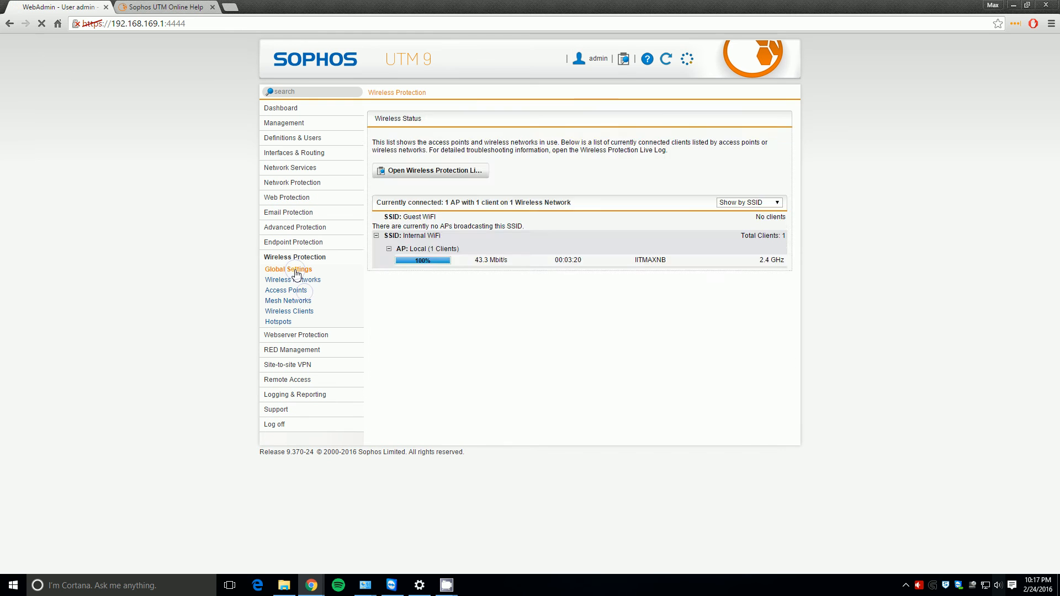
left_click(300, 255)
left_click(293, 280)
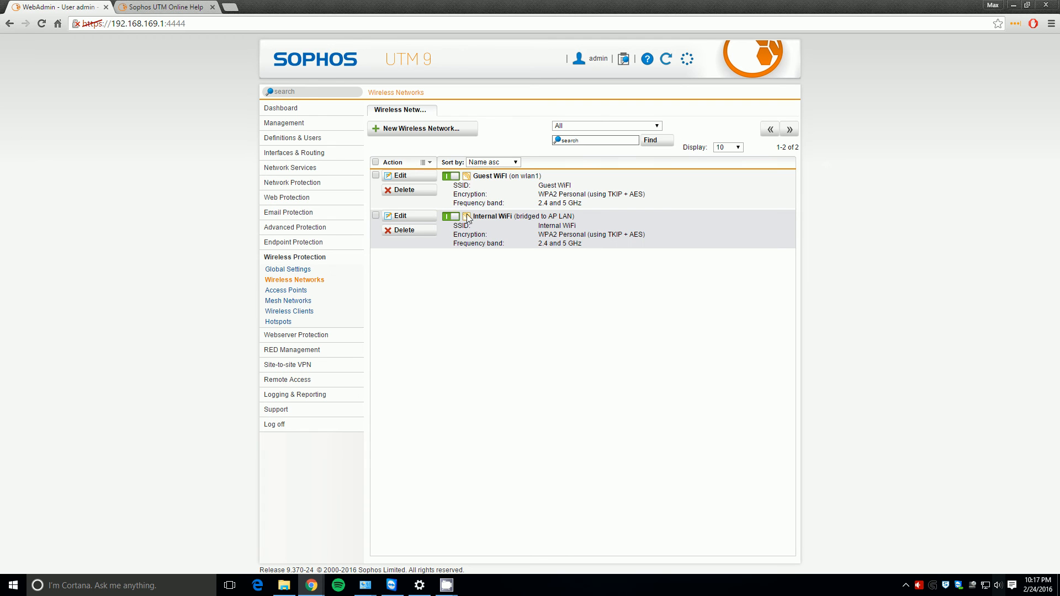
- Save LocalWifi0 broadcasting both Guest WiFi and Internal WiFi, then return to wireless status
left_click(317, 270)
left_click(308, 291)
left_click(415, 161)
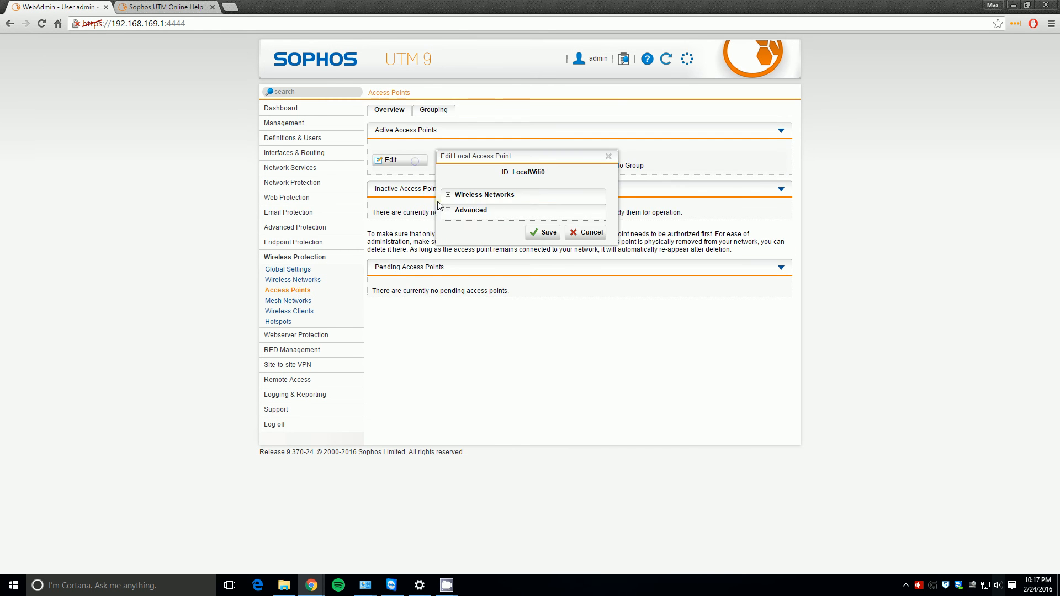
left_click(470, 196)
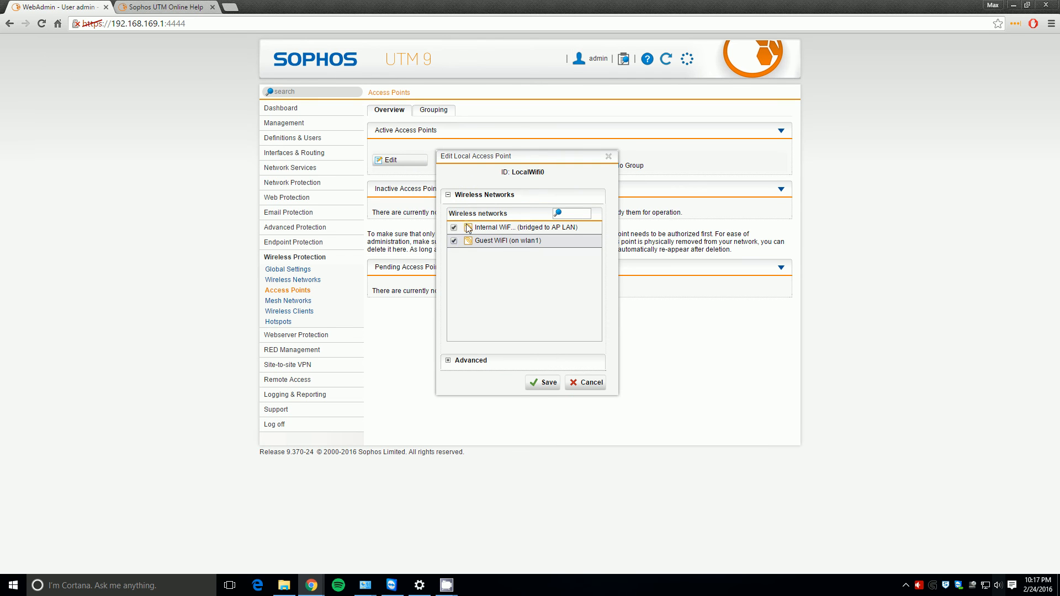
left_click(544, 383)
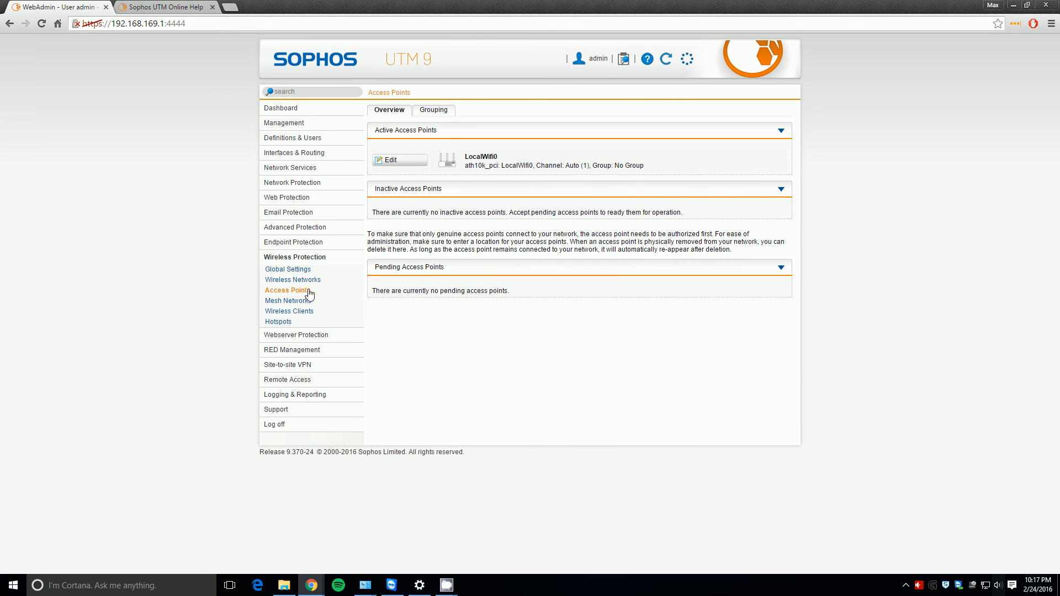
left_click(298, 270)
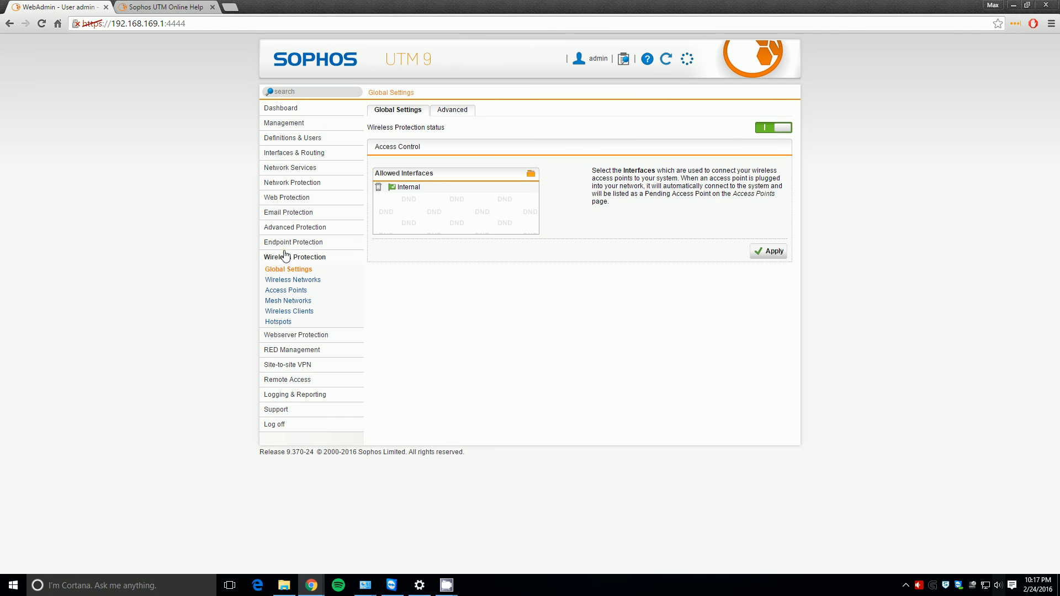
left_click(285, 259)
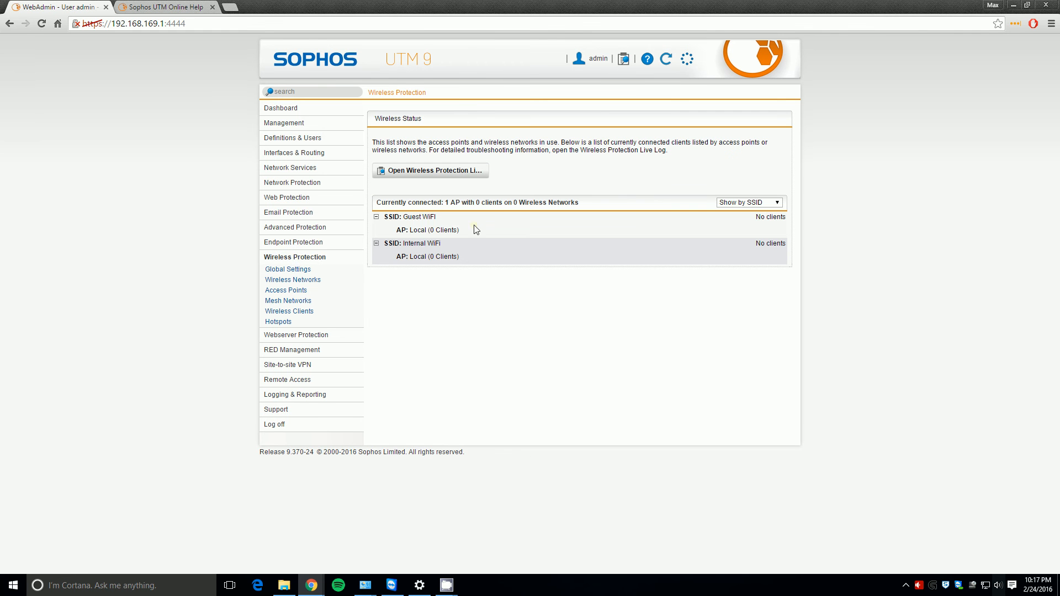
- Add Guest WiFi to the allowed access-point interfaces alongside Internal and apply
mouse_move(431, 257)
left_click(286, 272)
left_click(286, 281)
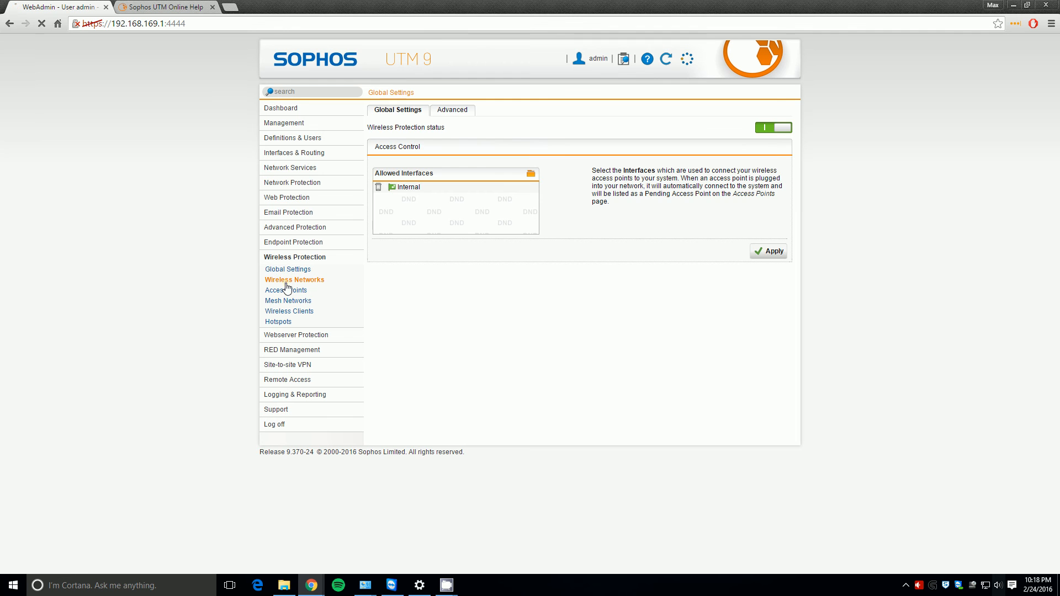
left_click(287, 270)
left_click(531, 174)
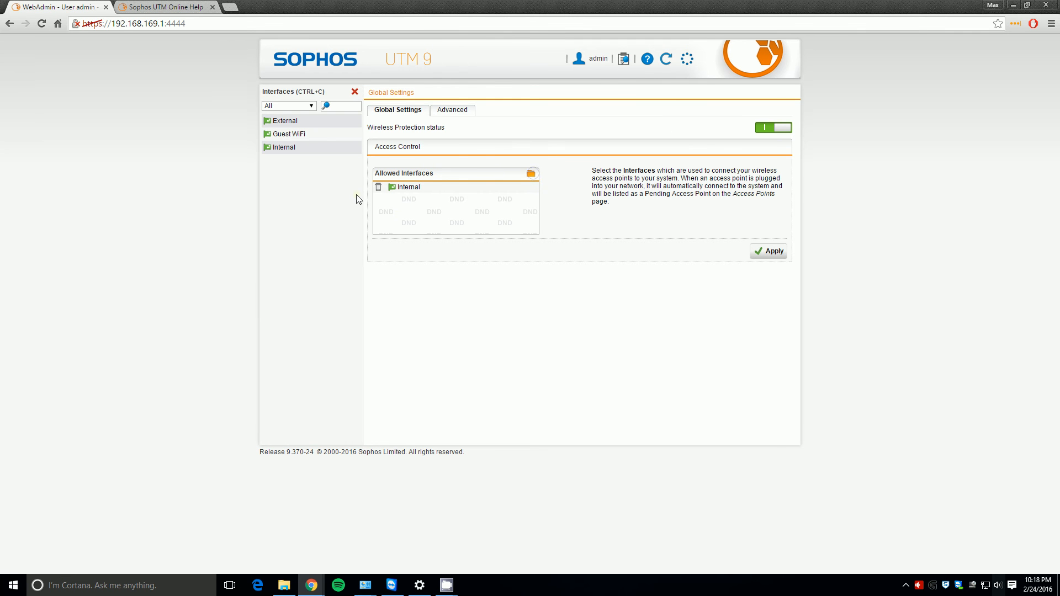
left_click_drag(316, 143, 415, 214)
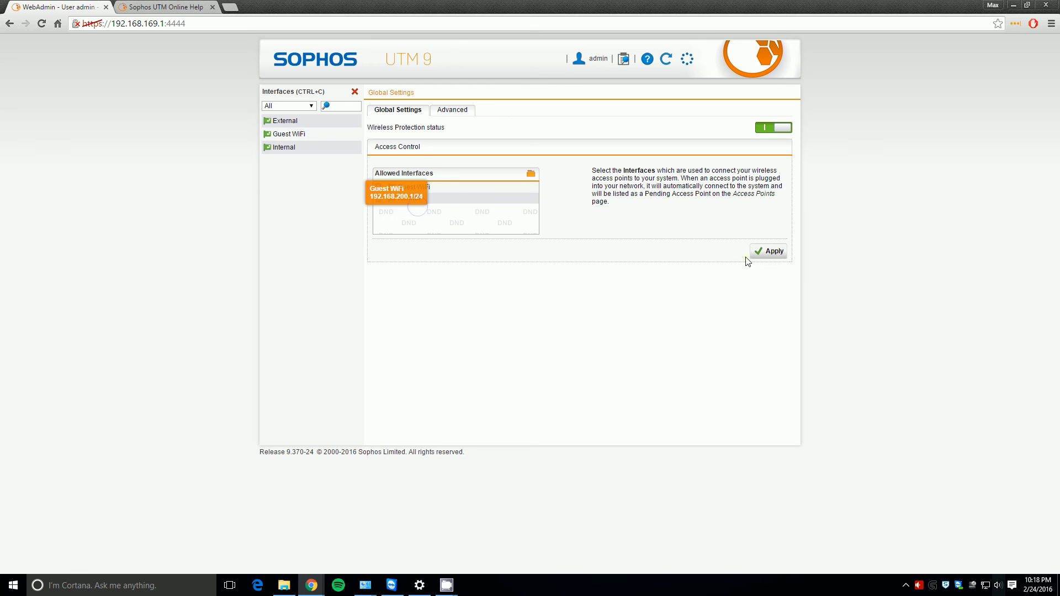
left_click(788, 251)
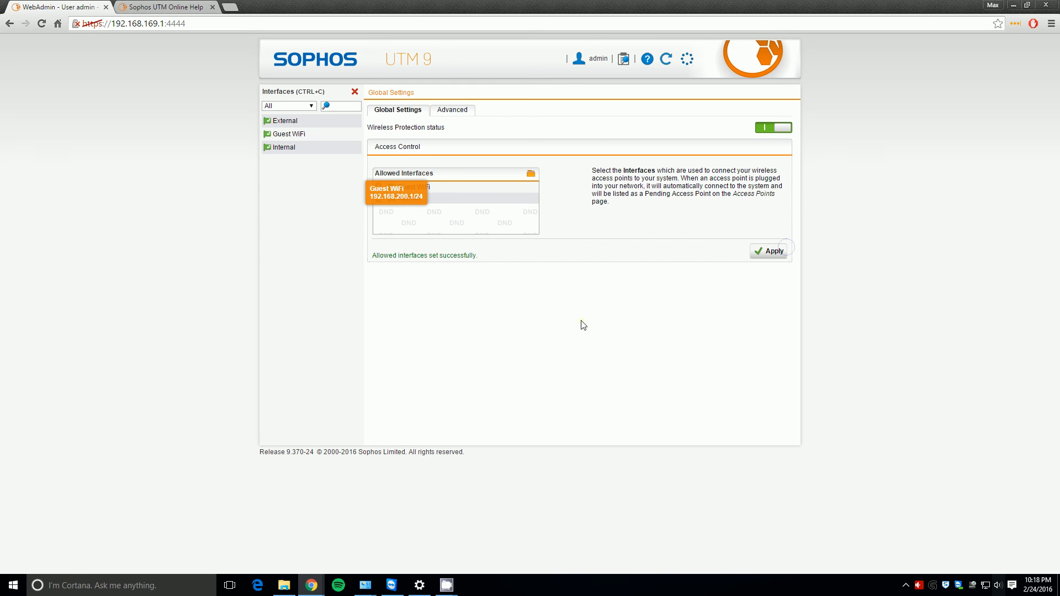
left_click(354, 91)
- Recheck the wireless status, global settings and wireless networks pages
left_click(307, 260)
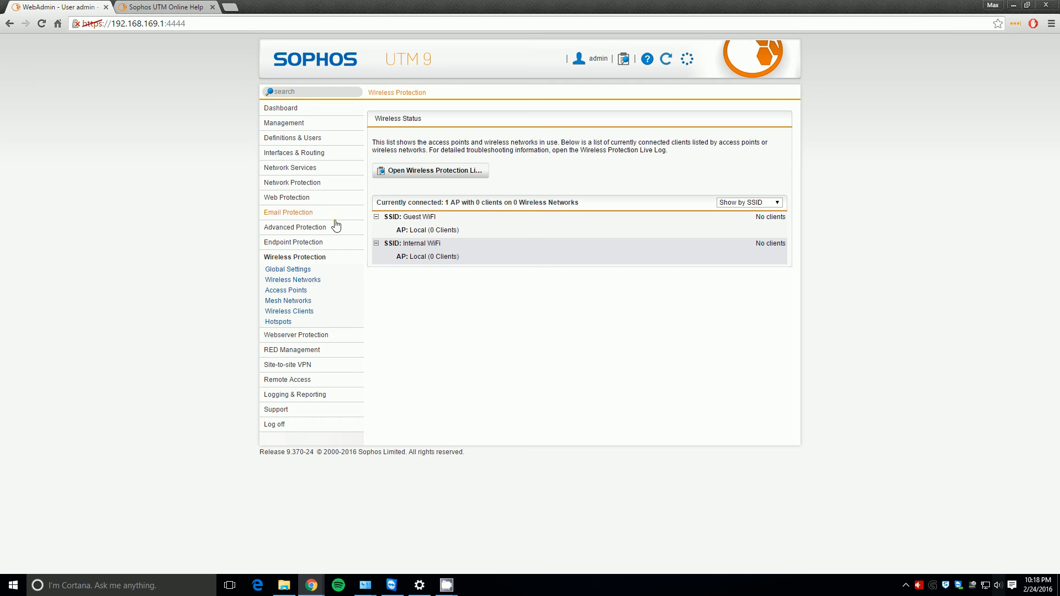
left_click(294, 271)
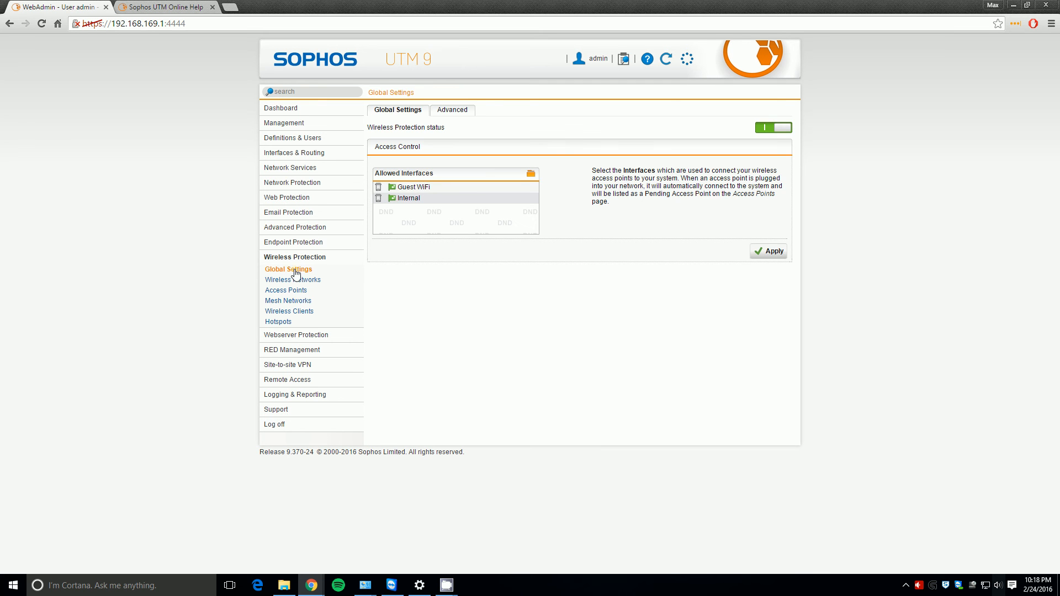
left_click(301, 282)
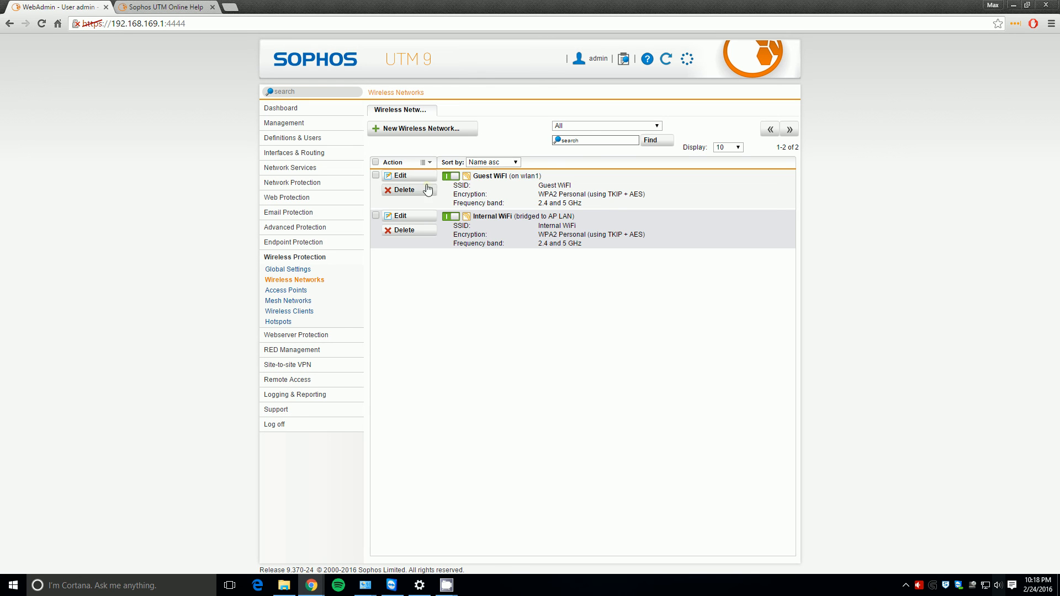
- Re-save the LocalWifi0 access point with its wireless networks, then check wireless status
left_click(302, 289)
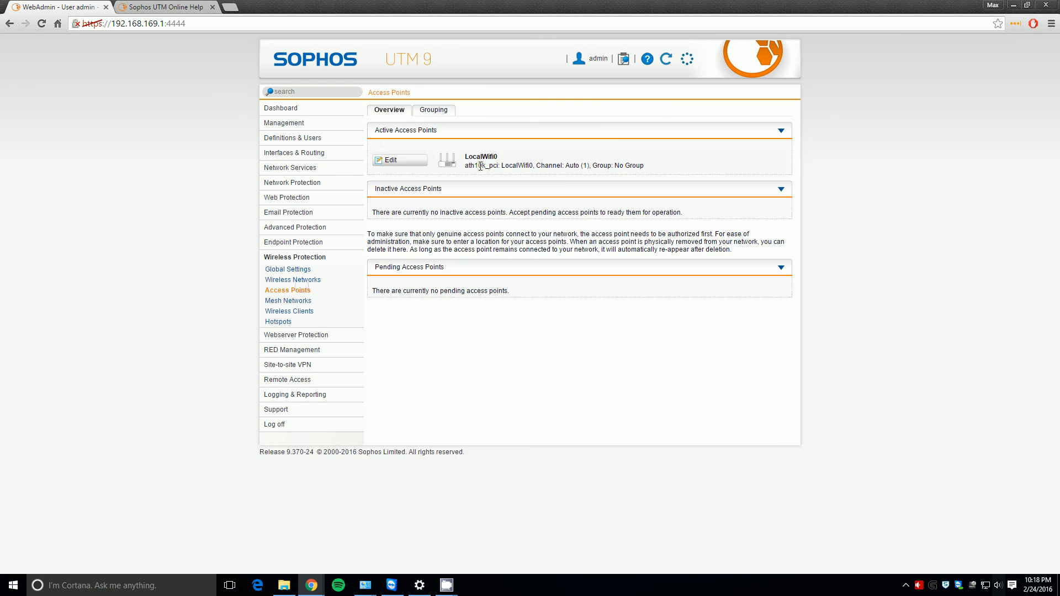
left_click(410, 163)
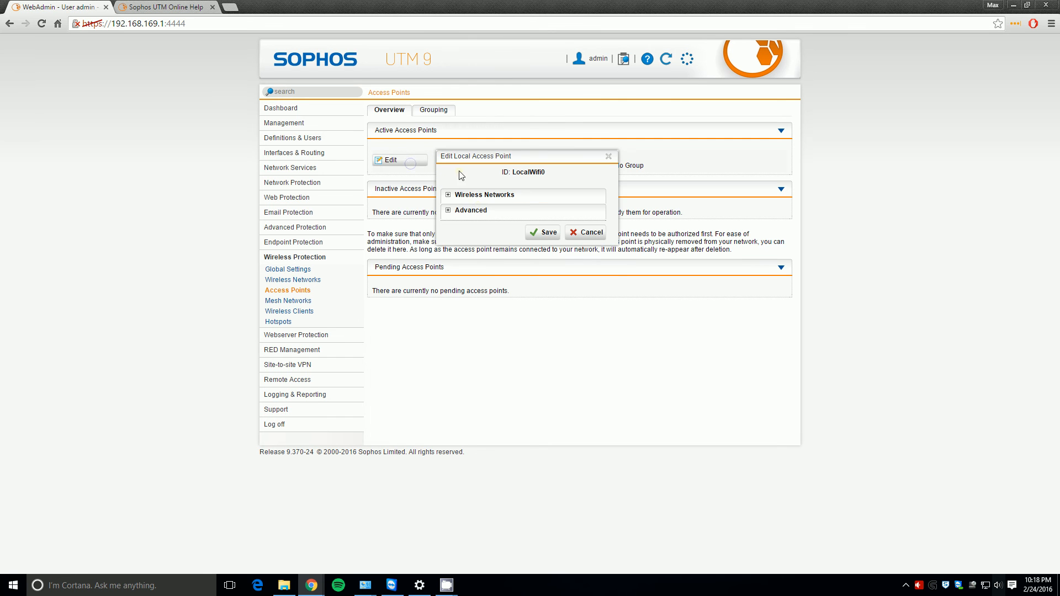
left_click(479, 195)
left_click(542, 382)
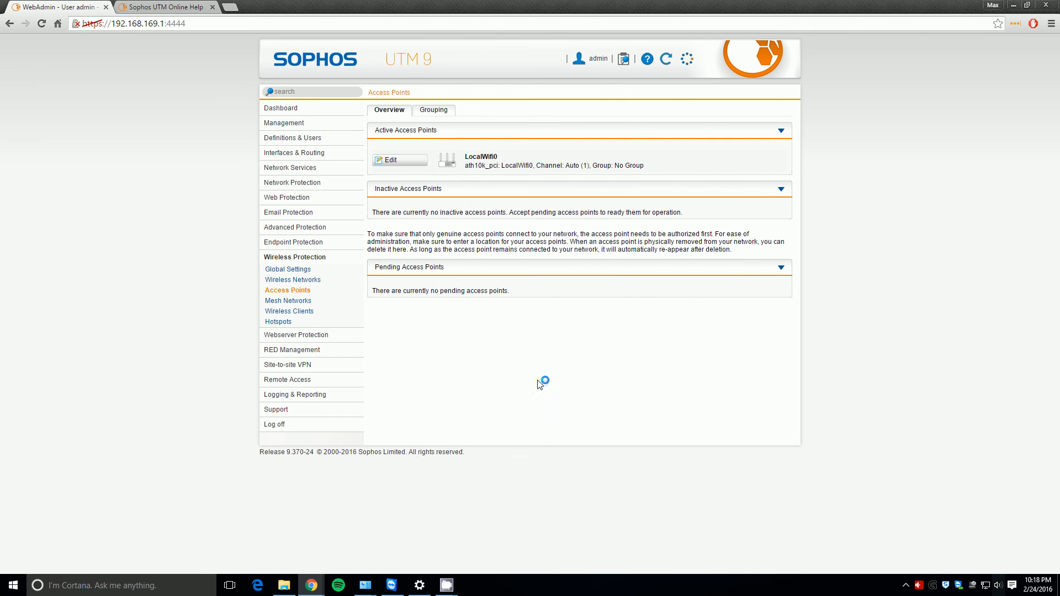
left_click(298, 269)
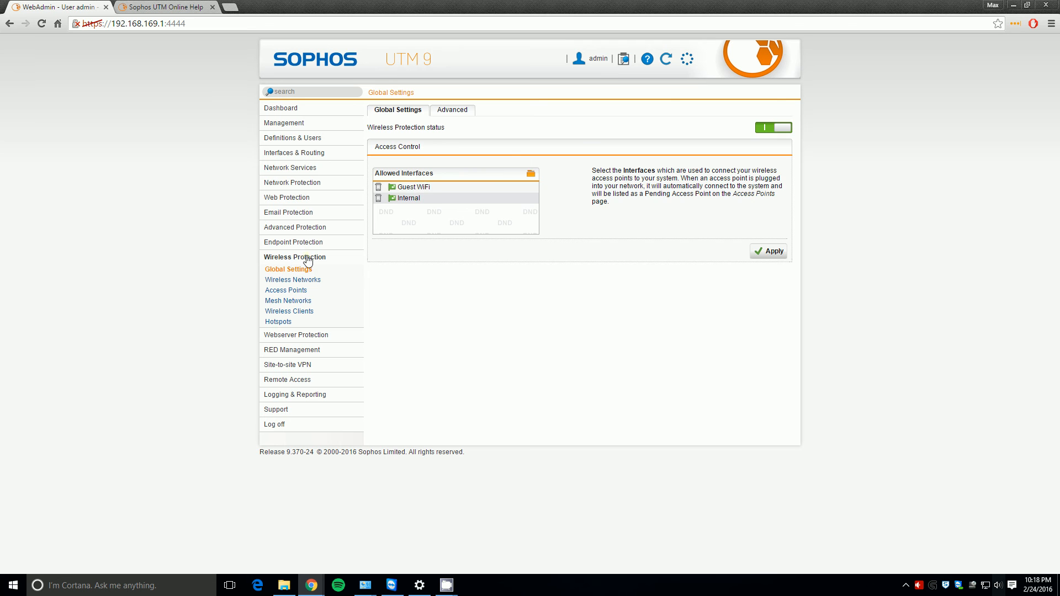
left_click(308, 260)
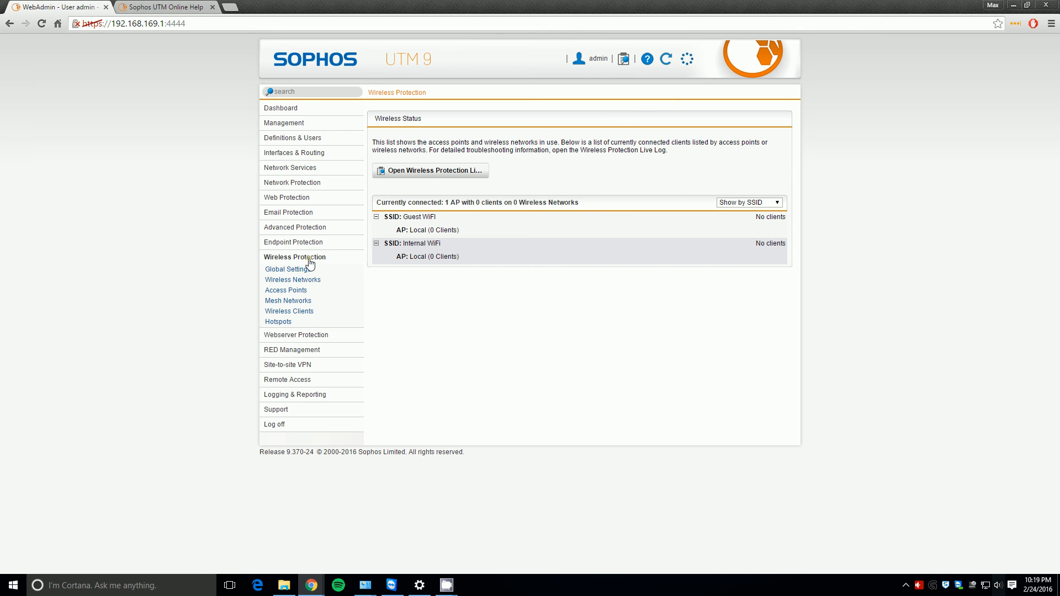
- Reload the wireless status until Guest WiFi and Internal WiFi clients connect, then list wireless networks
left_click(305, 268)
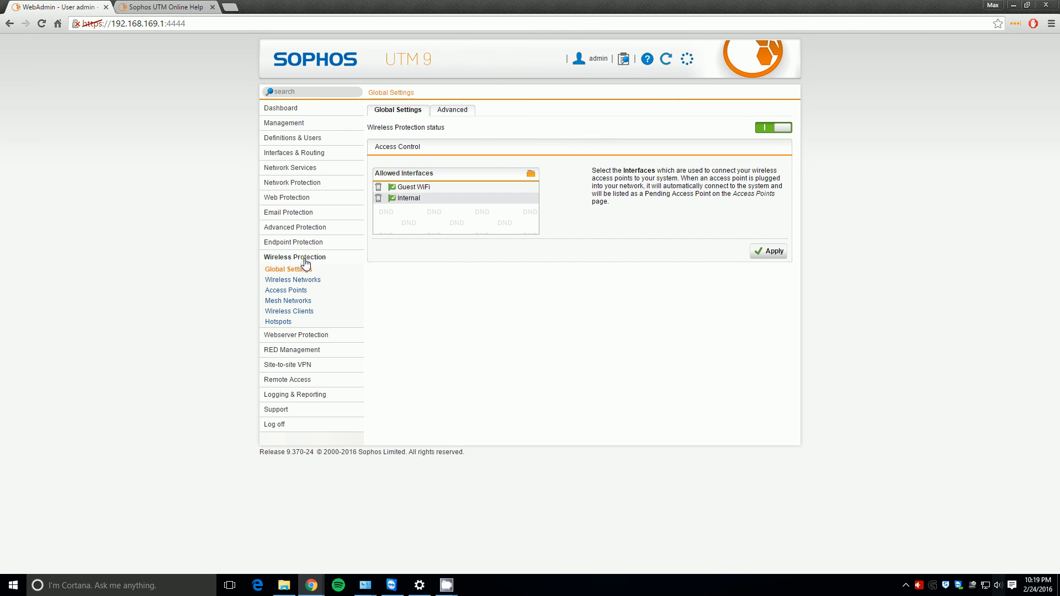
left_click(305, 258)
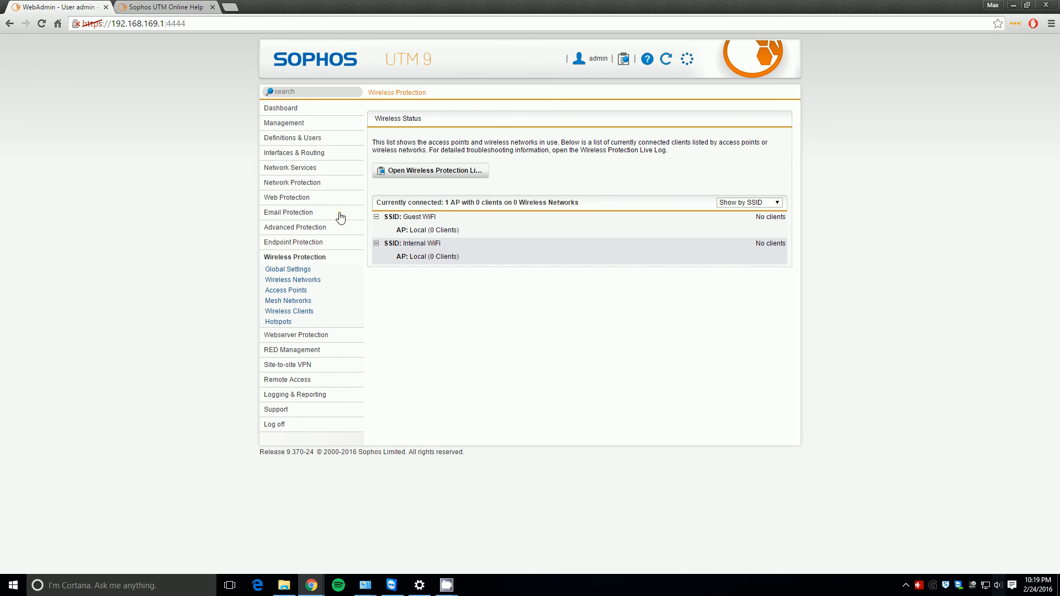
left_click(297, 244)
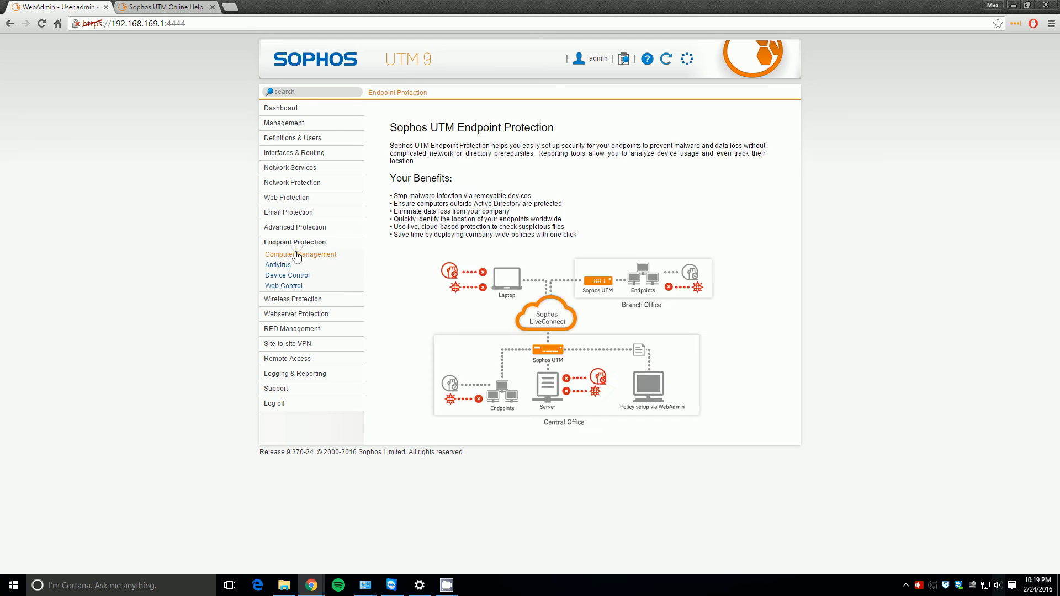
left_click(299, 253)
left_click(293, 299)
left_click(286, 270)
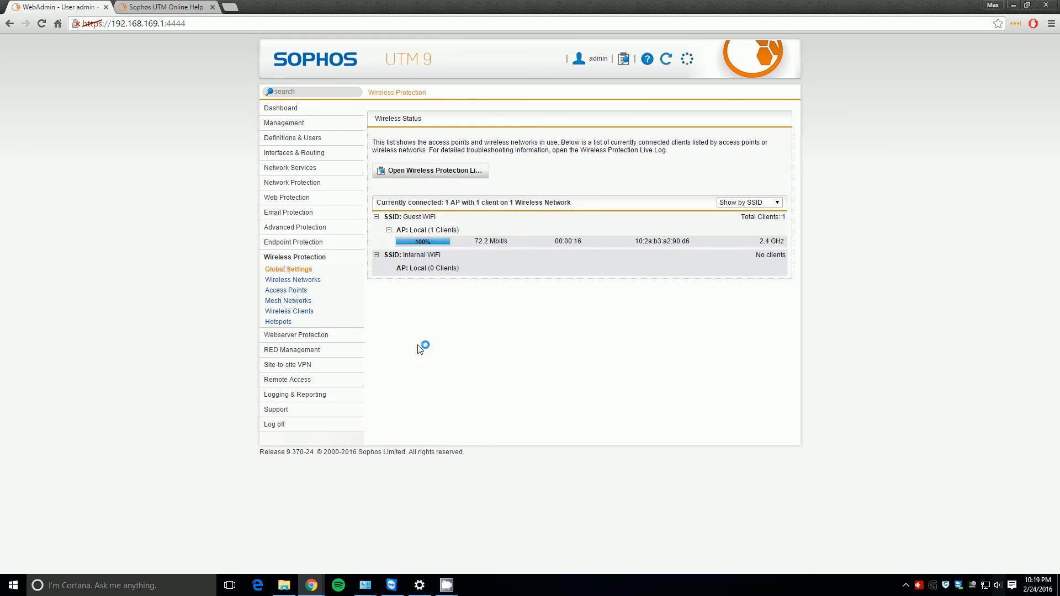
left_click(288, 257)
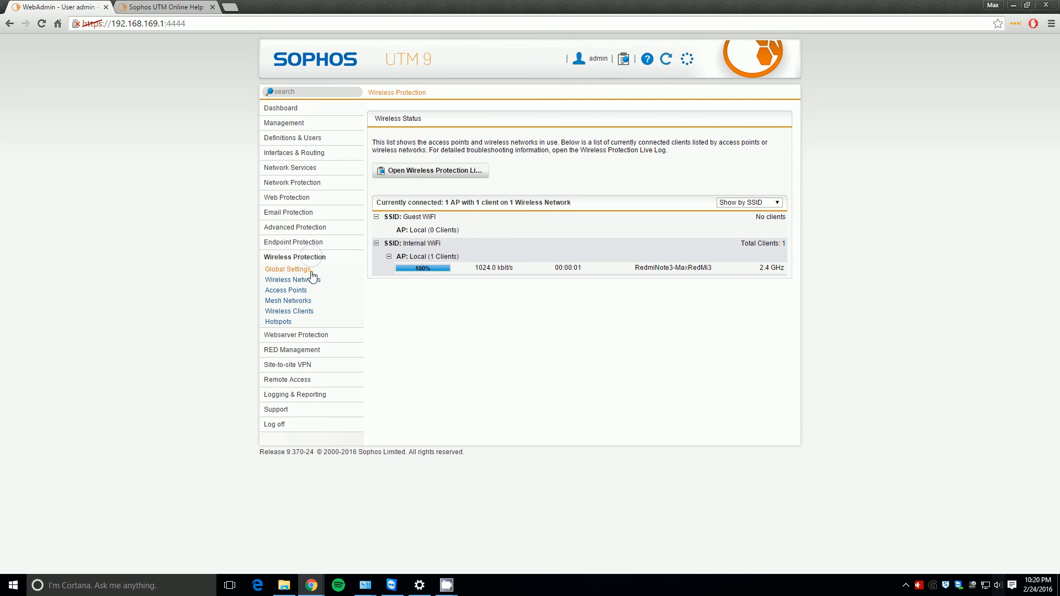
left_click(304, 282)
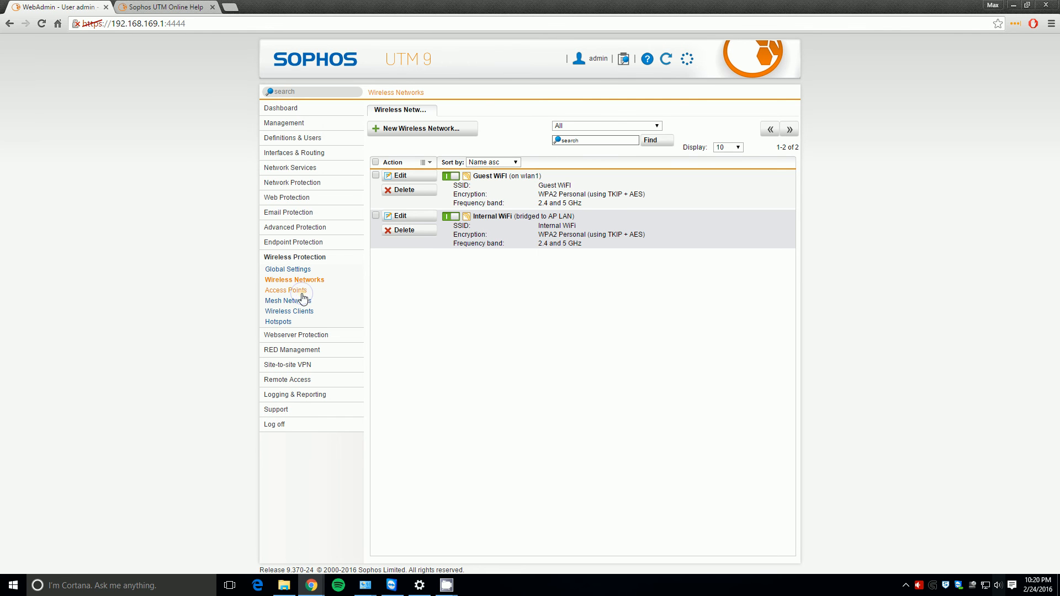
- Save LocalWifi0 serving both Internal WiFi and Guest WiFi, then view the Network Statistics
left_click(298, 291)
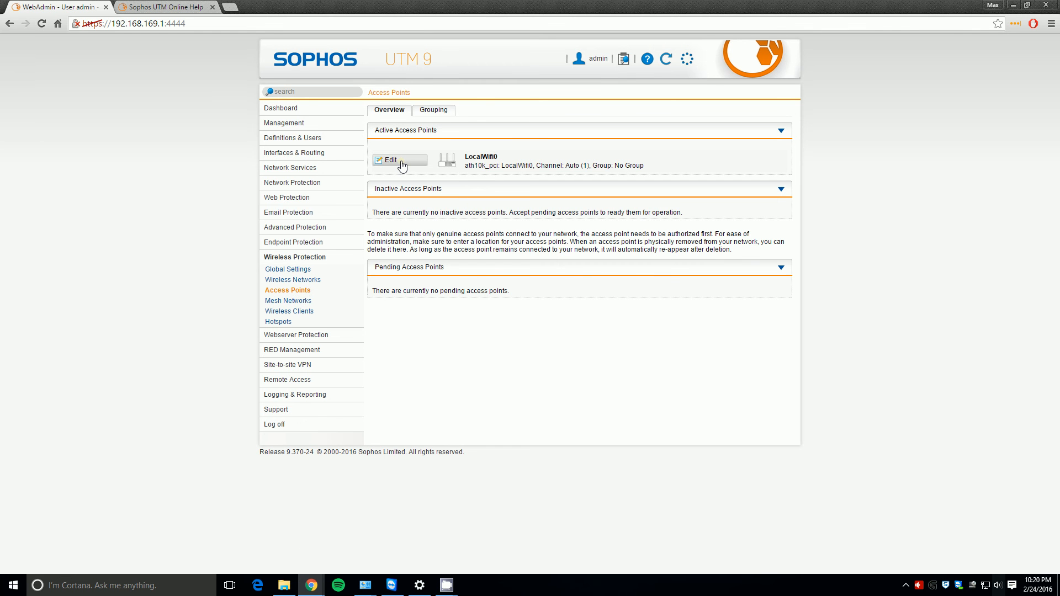
left_click(401, 162)
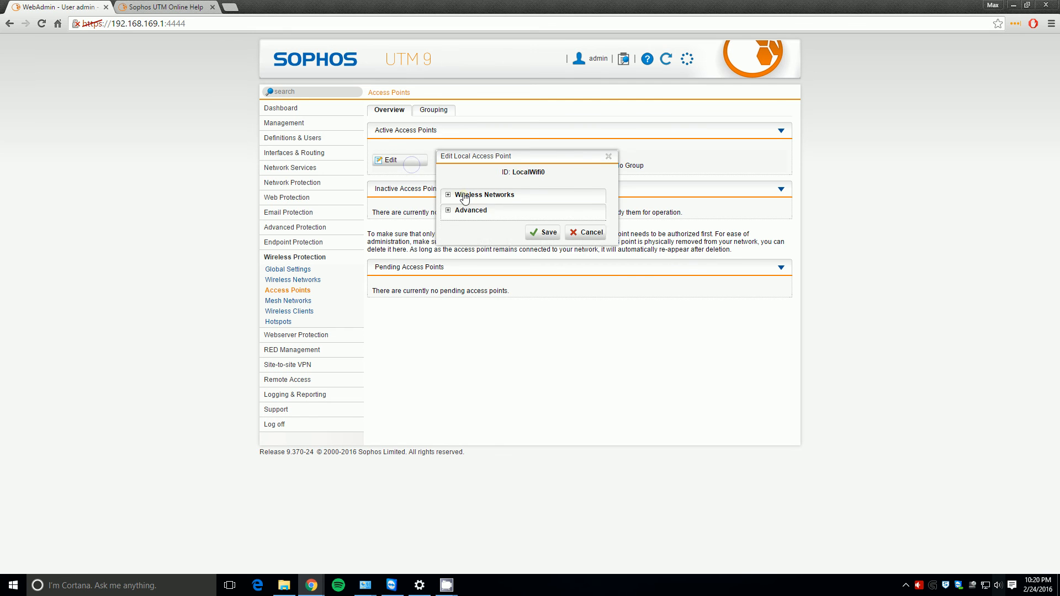
left_click(465, 197)
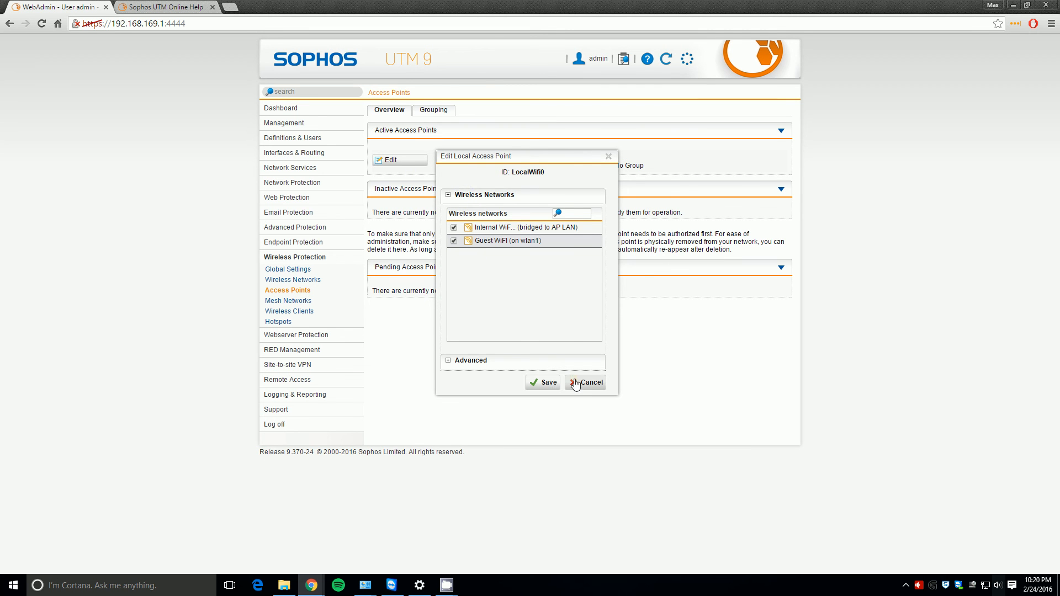
left_click(543, 381)
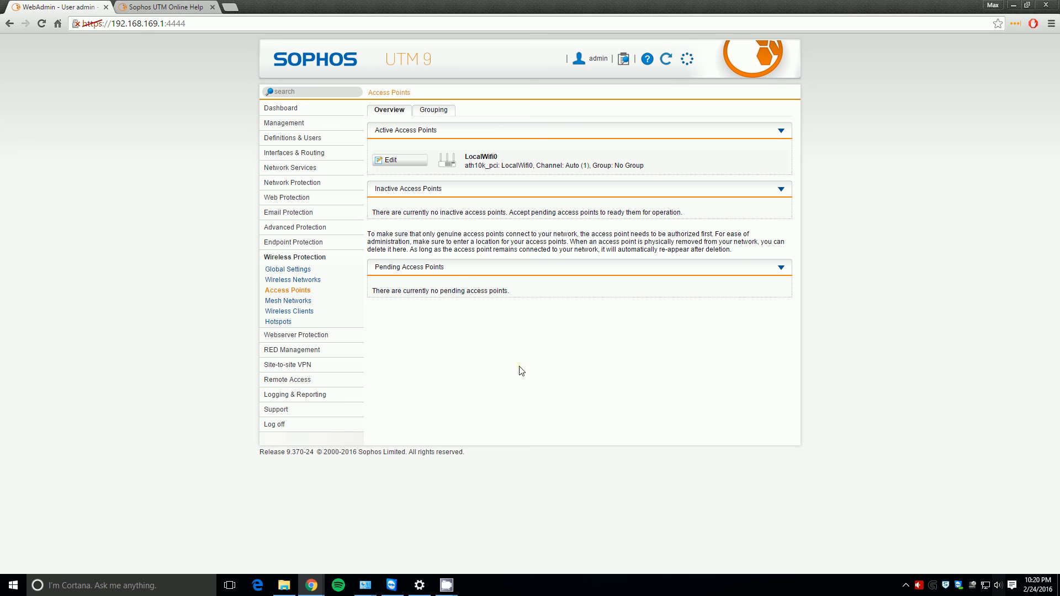
left_click(308, 154)
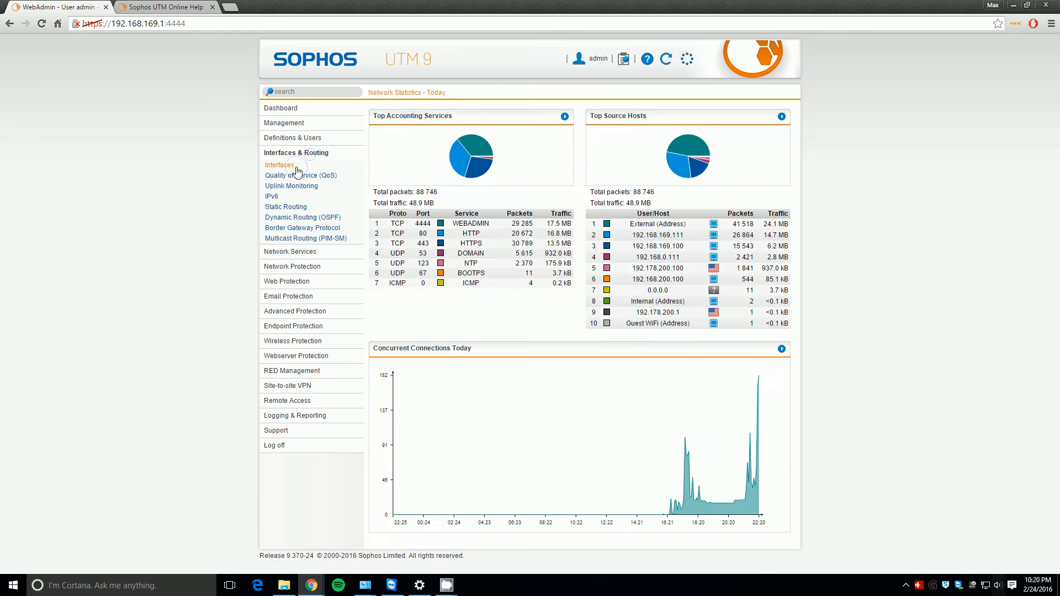
- Re-save the Internal bridge interface from the Interfaces list
left_click(296, 167)
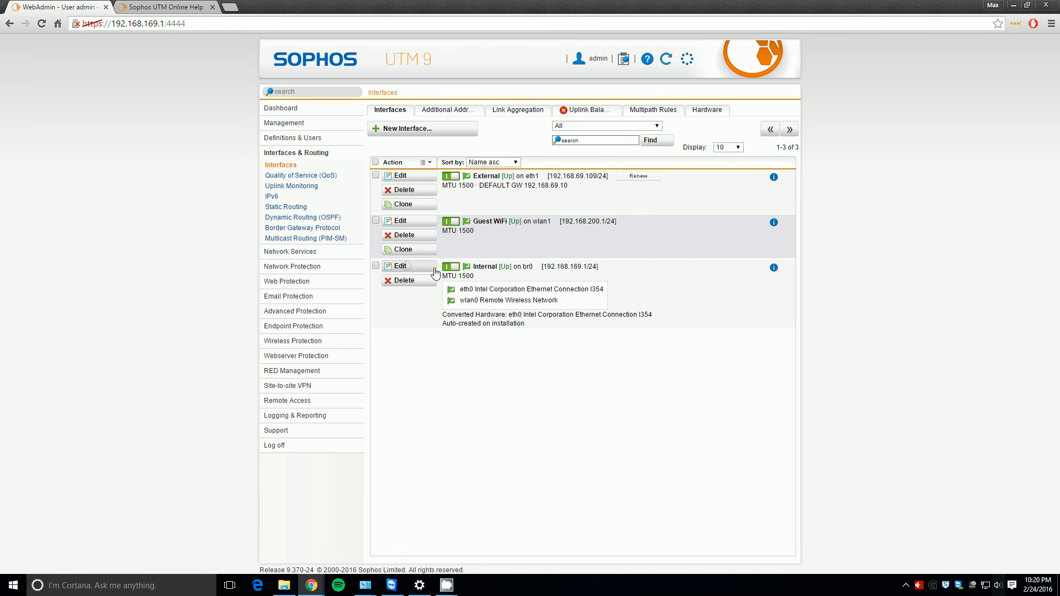
left_click(433, 270)
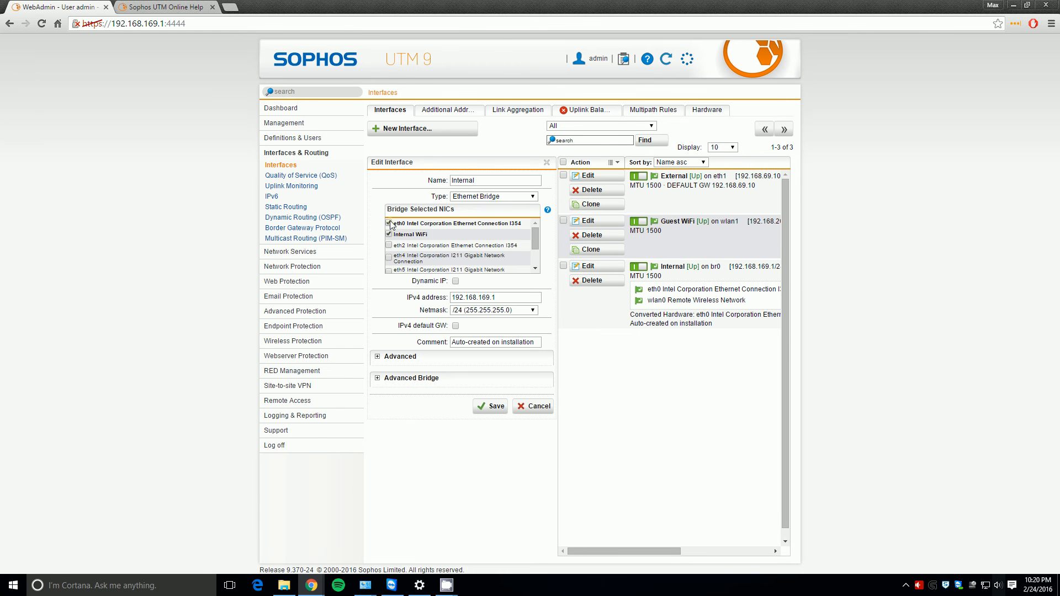
left_click(486, 408)
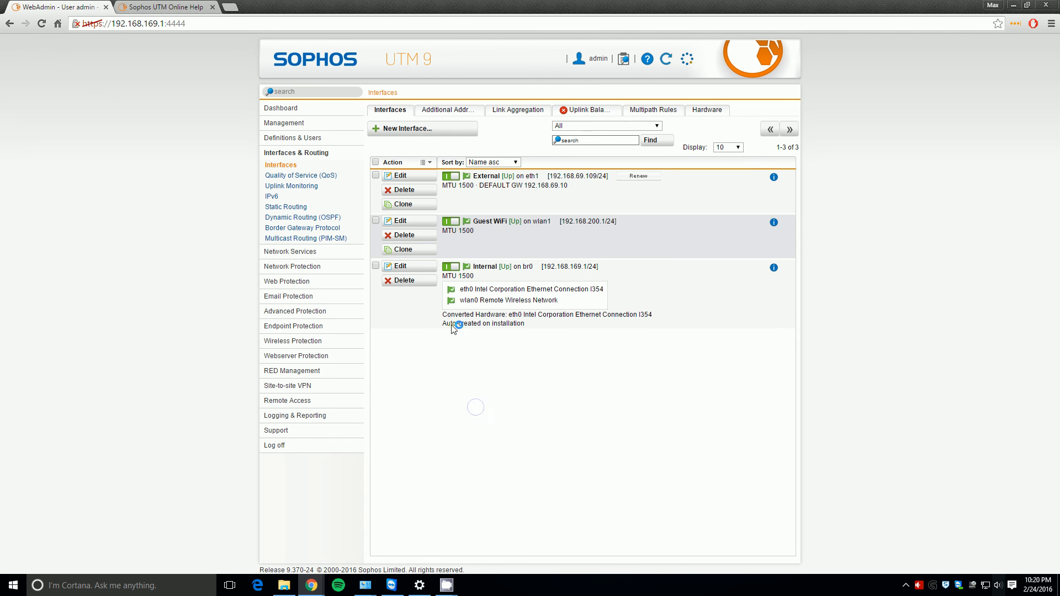
- Review the firewall and NAT masquerading rules, then list the wireless networks
left_click(303, 256)
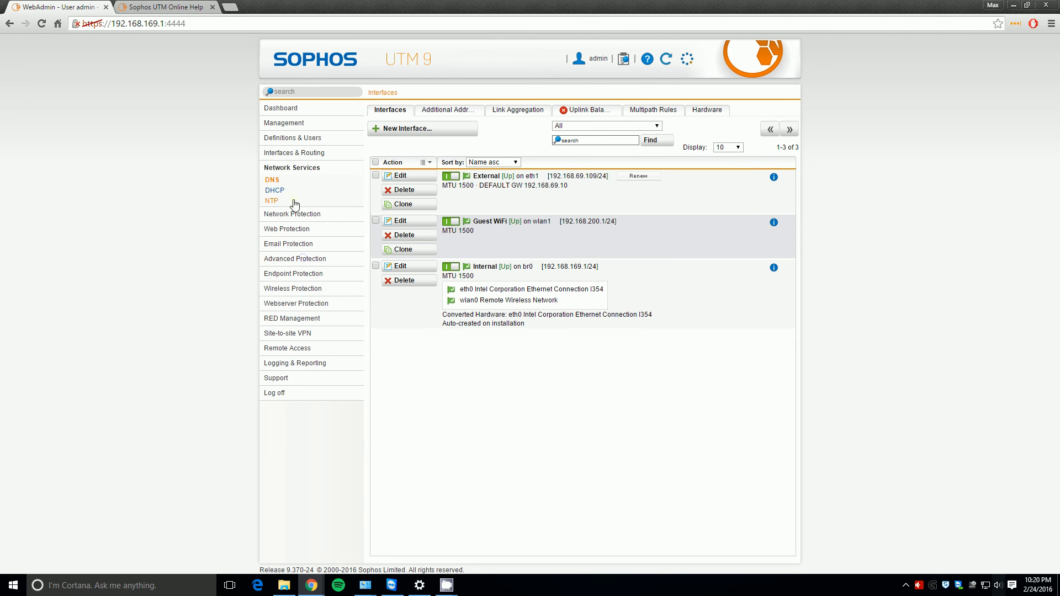
left_click(292, 211)
left_click(287, 197)
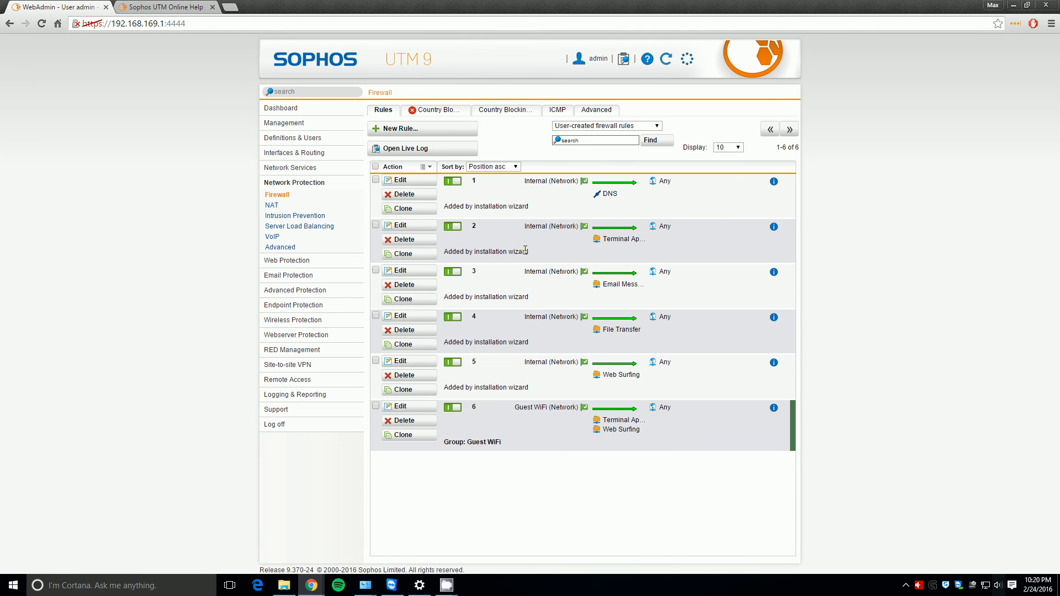
left_click(272, 205)
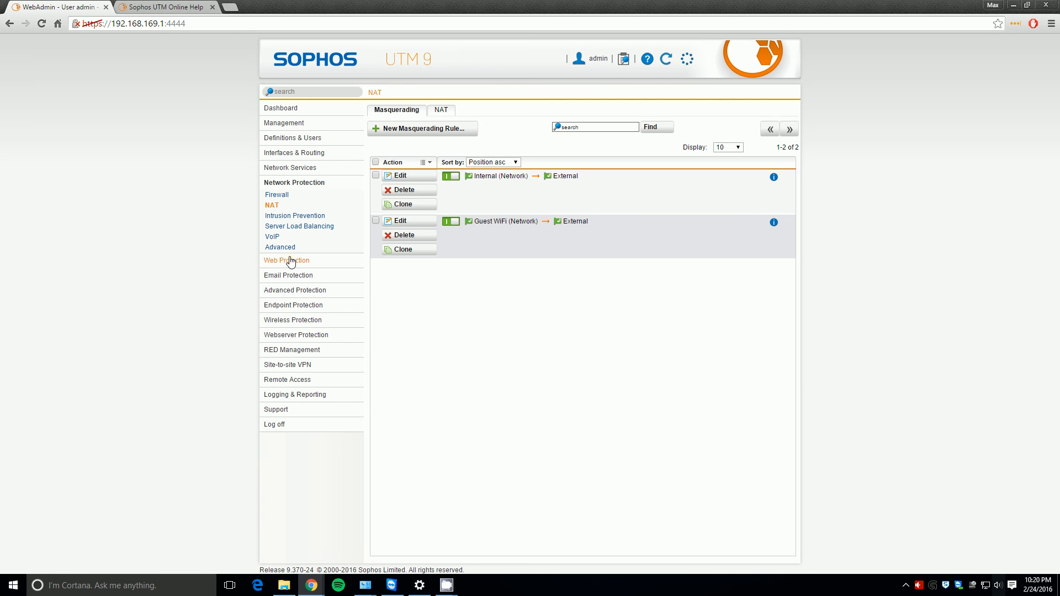
left_click(270, 321)
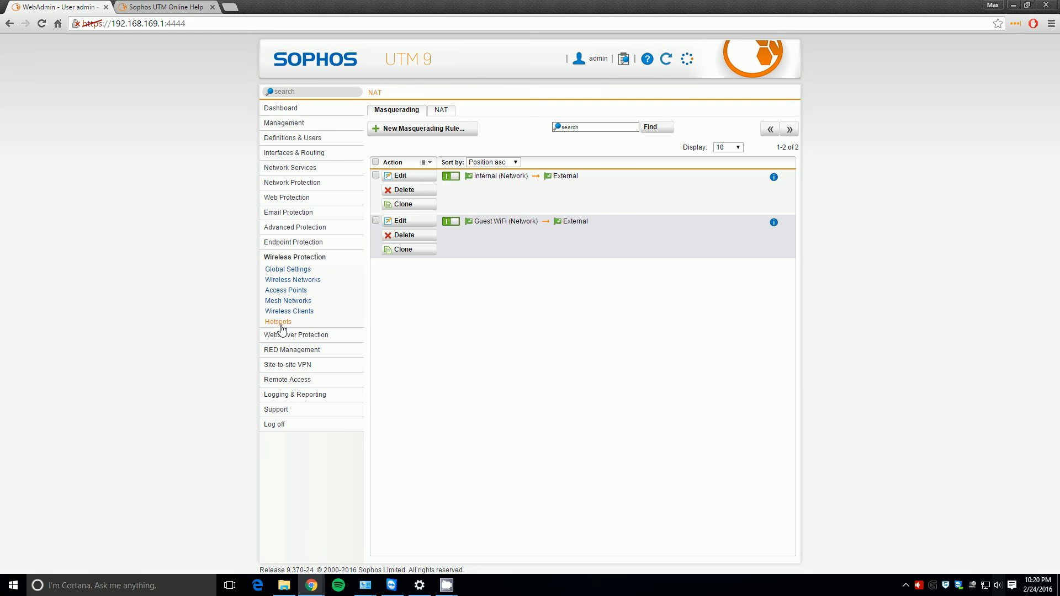
left_click(308, 282)
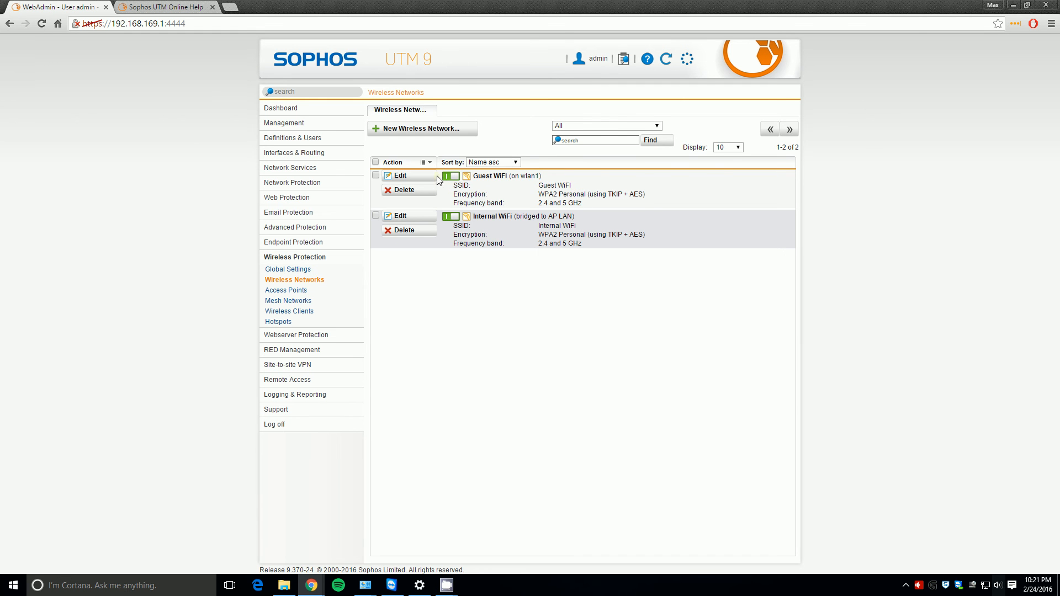
- Inspect the Guest WiFi wireless network's advanced options without changing them
left_click(429, 178)
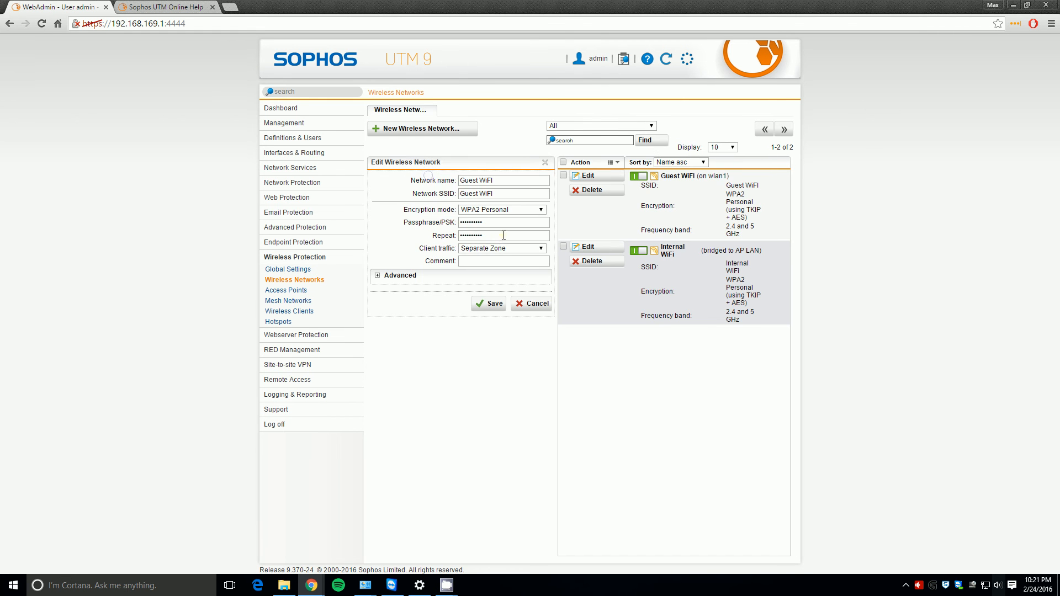
left_click(479, 277)
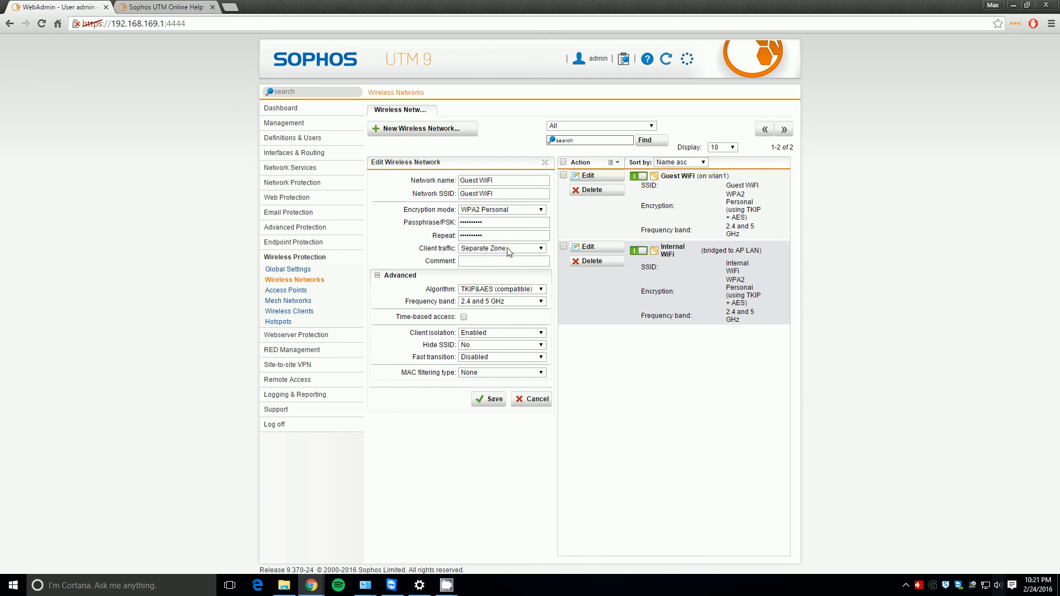
left_click(545, 163)
- Re-save the Guest WiFi interface on hardware wlan1 with 192.168.200.1/24
left_click(301, 153)
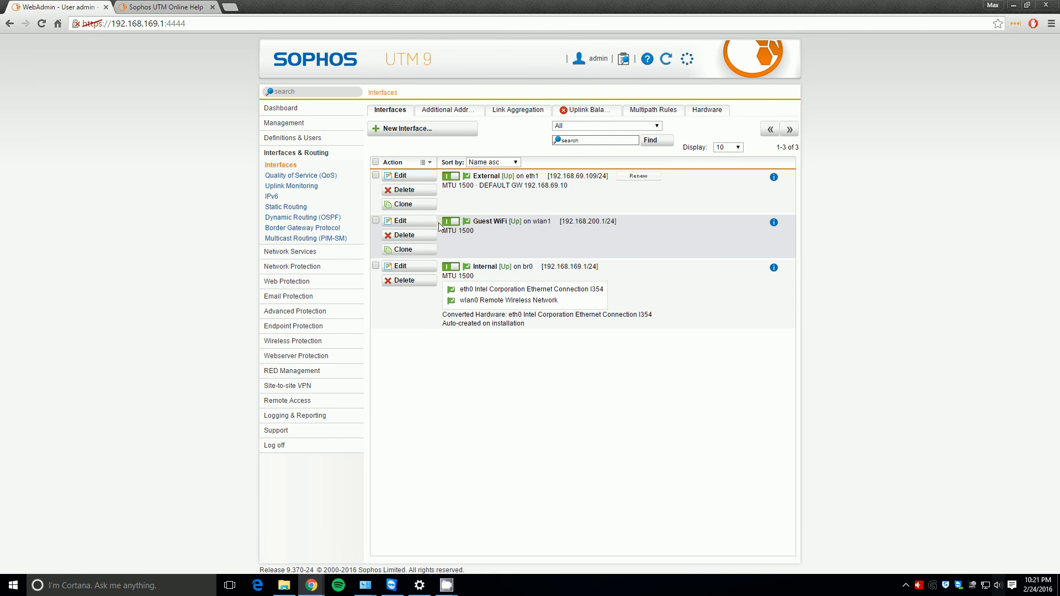
left_click(425, 228)
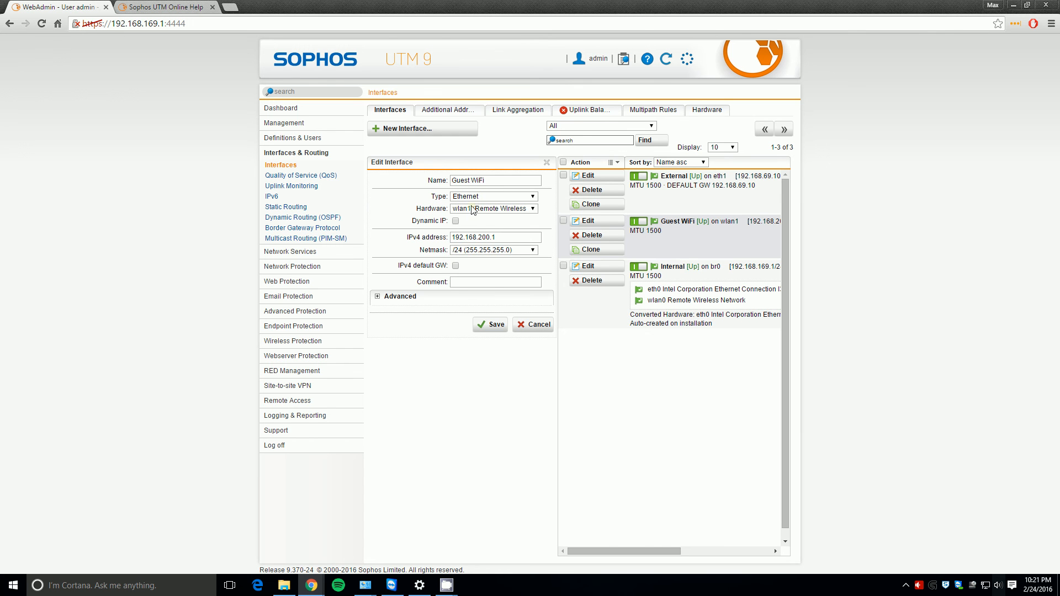
left_click(472, 209)
left_click(472, 209)
left_click(472, 209)
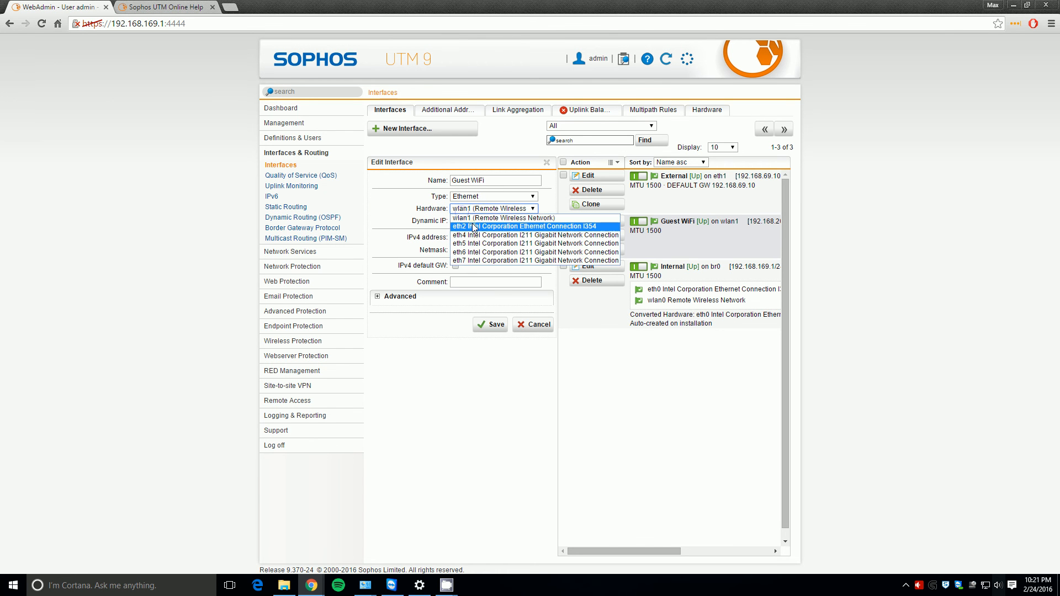
left_click(419, 209)
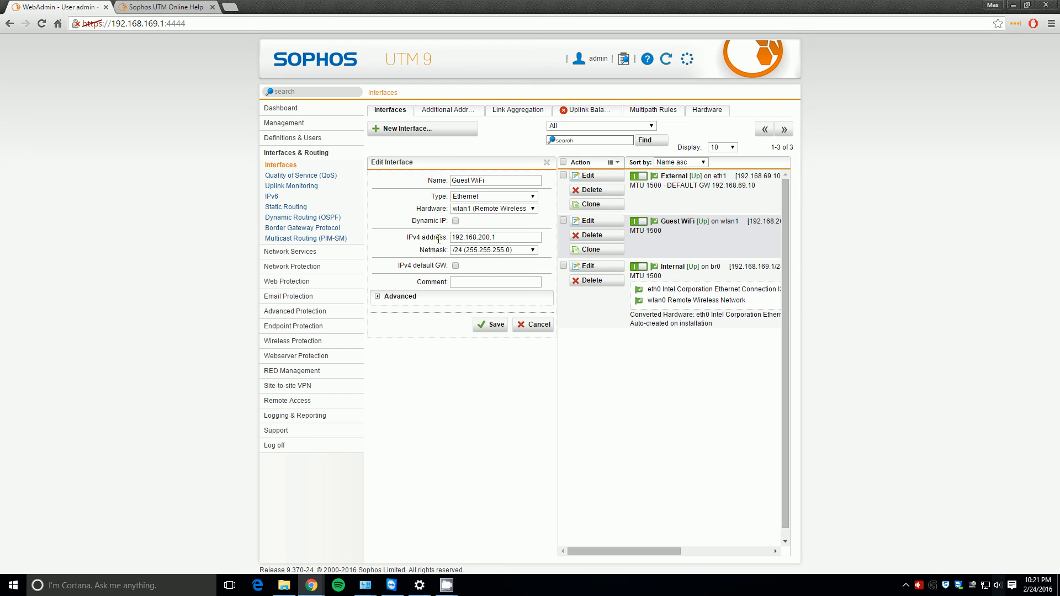
left_click(489, 324)
left_click(293, 254)
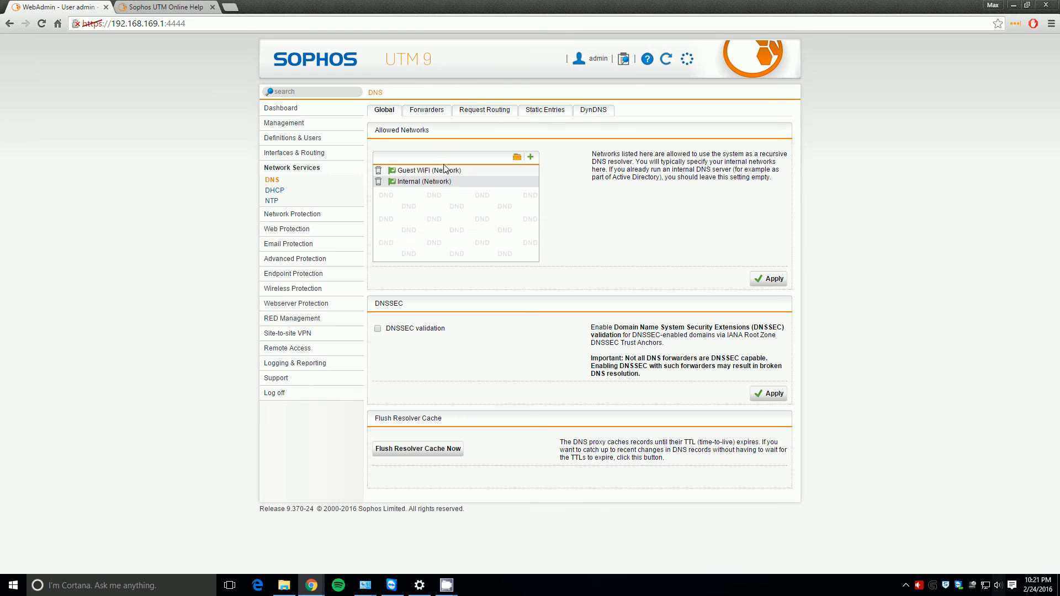
- Check the Guest WiFi DHCP range and gateway, then view Network Protection statistics
left_click(285, 192)
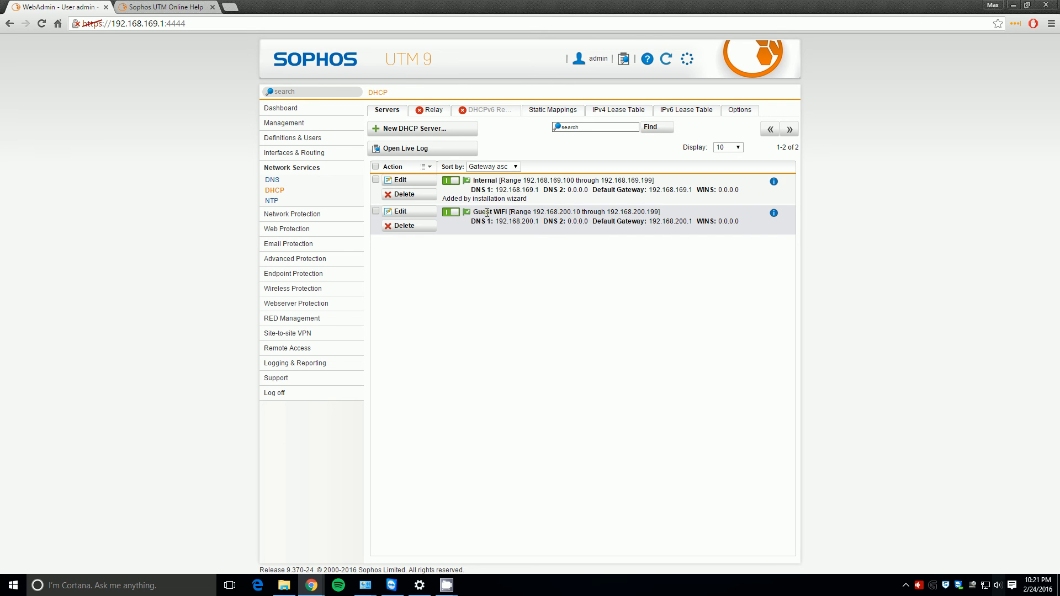
left_click_drag(466, 212, 691, 220)
left_click(656, 220)
left_click(318, 215)
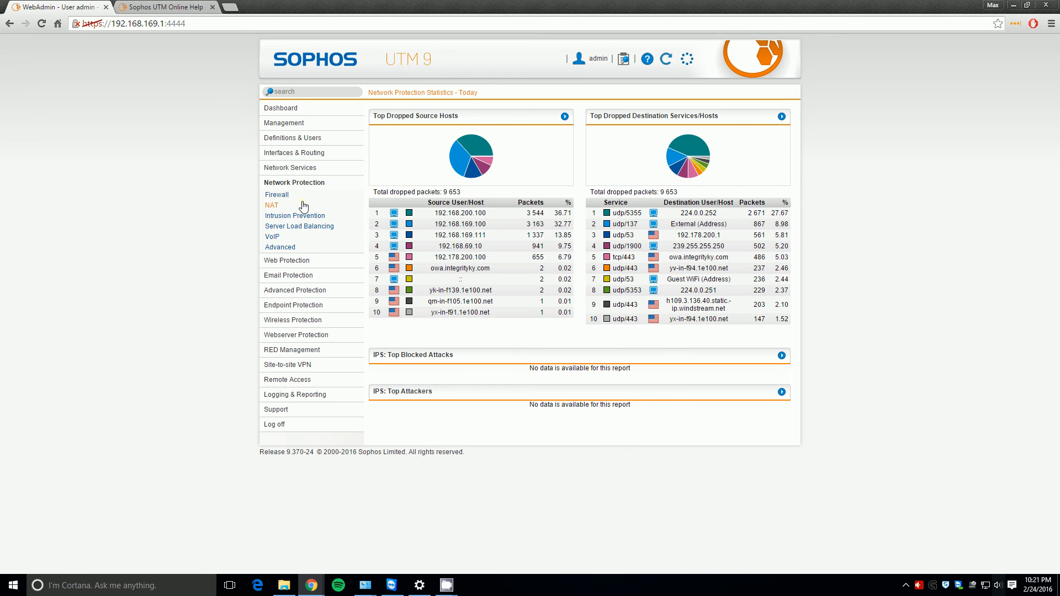
- Review firewall rule 6 with source Guest WiFi (Network), then the NAT masquerading rules
left_click(295, 195)
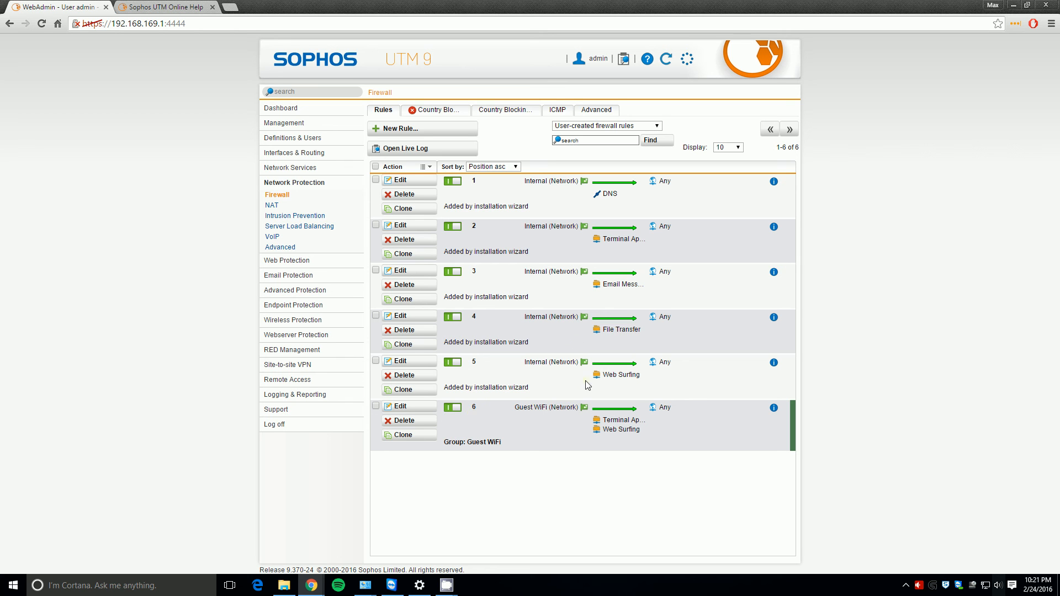
left_click_drag(514, 410, 580, 410)
left_click(546, 405)
double_click(525, 408)
left_click(553, 411)
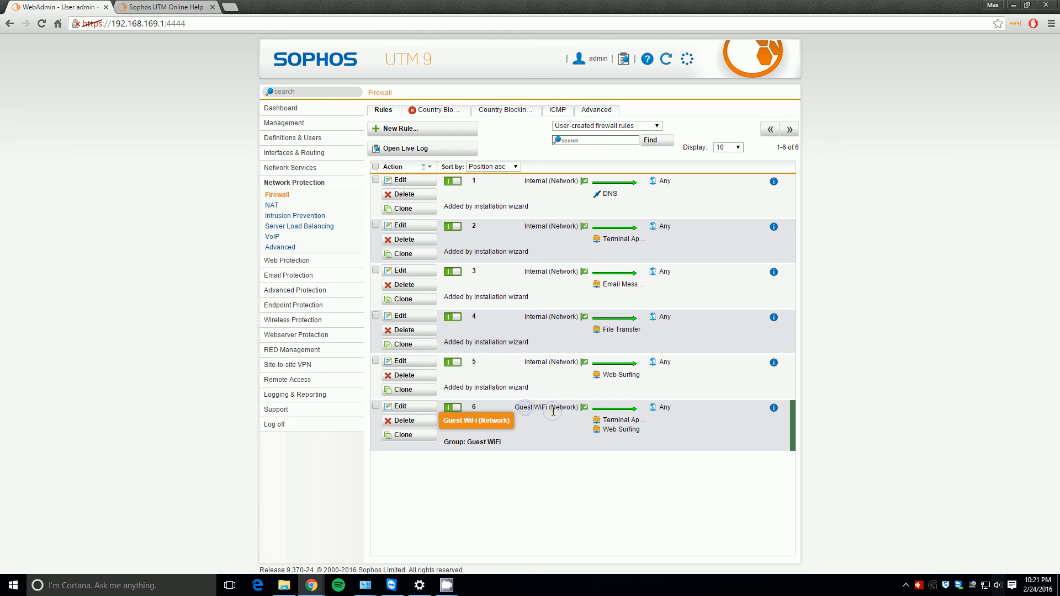
left_click(525, 408)
double_click(553, 410)
left_click(554, 414)
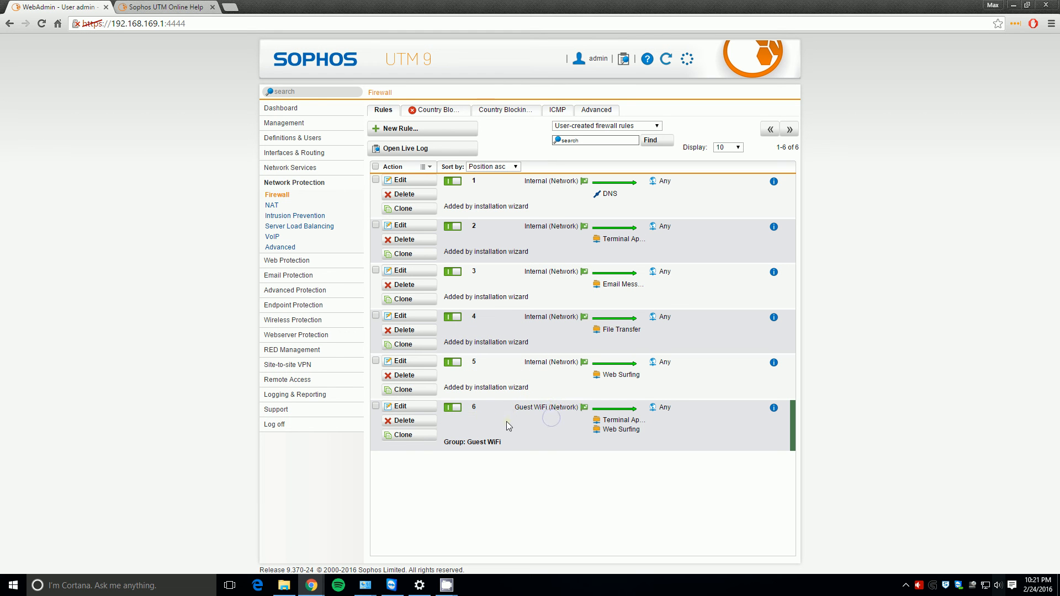
left_click(315, 208)
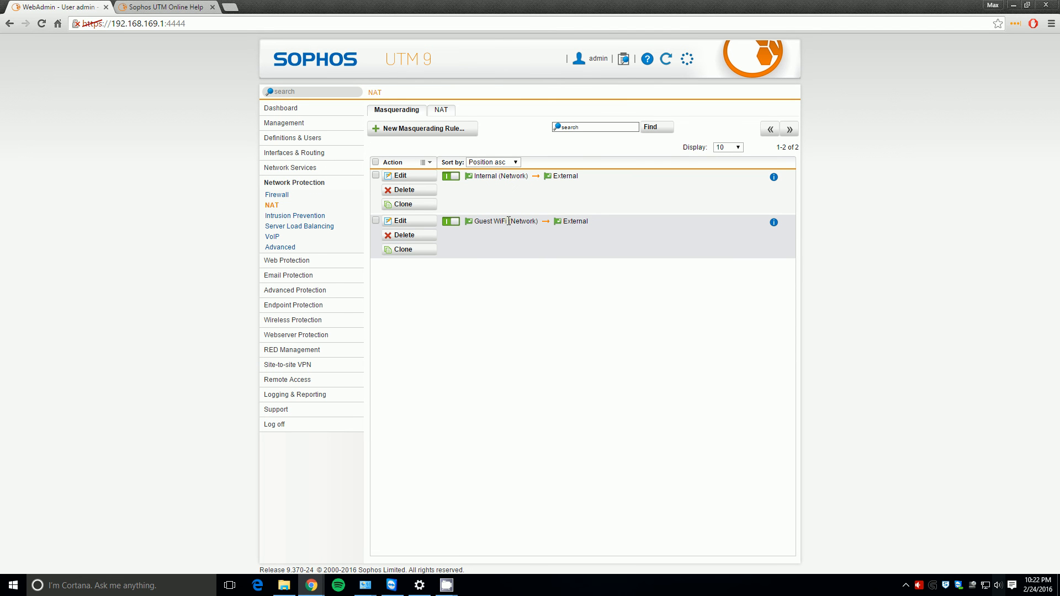
left_click(510, 227)
- View today's Web Protection statistics: 88 746 total packets, top application Sophos UTM Up2Date
left_click(312, 261)
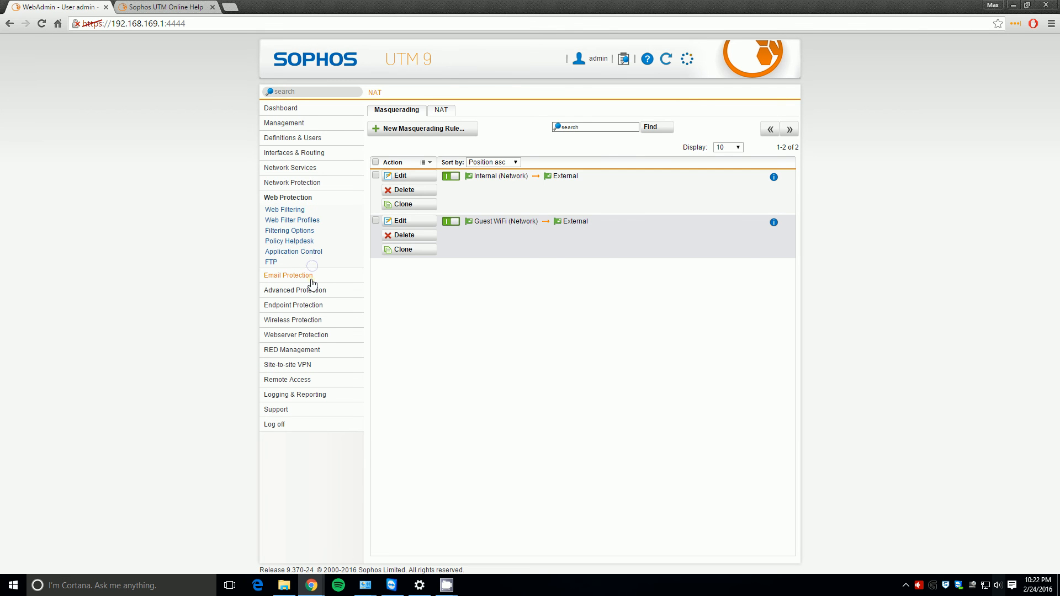
scroll(493, 397, "down", 4)
scroll(504, 417, "up", 4)
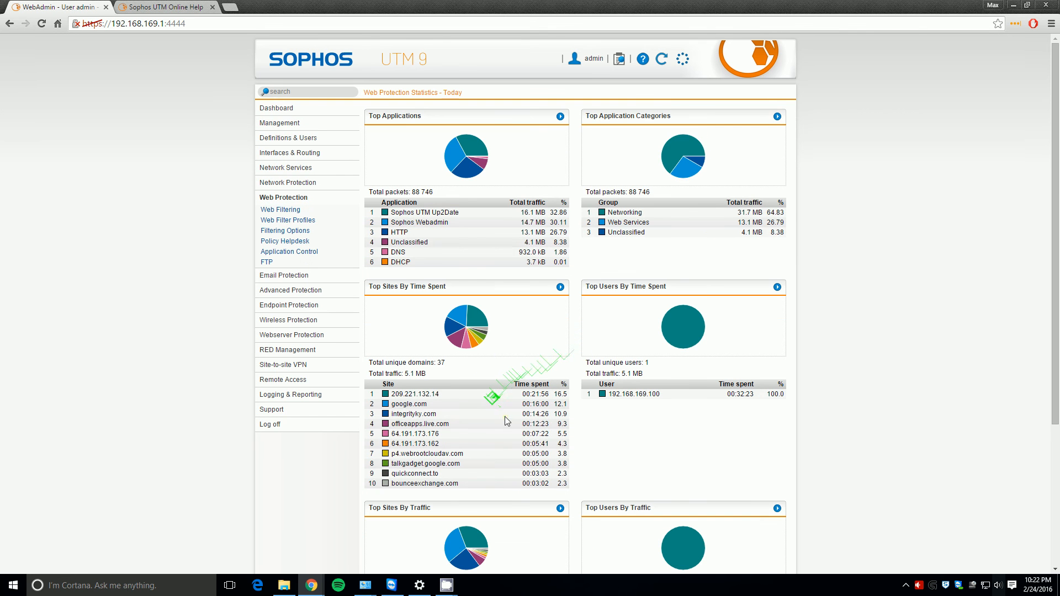
mouse_move(446, 584)
left_click(407, 541)
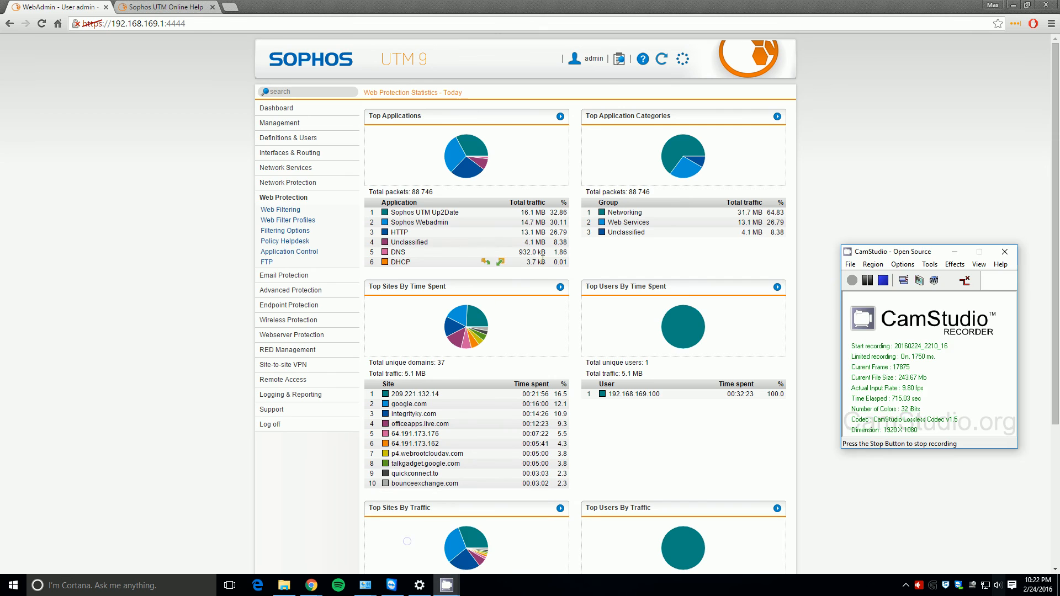